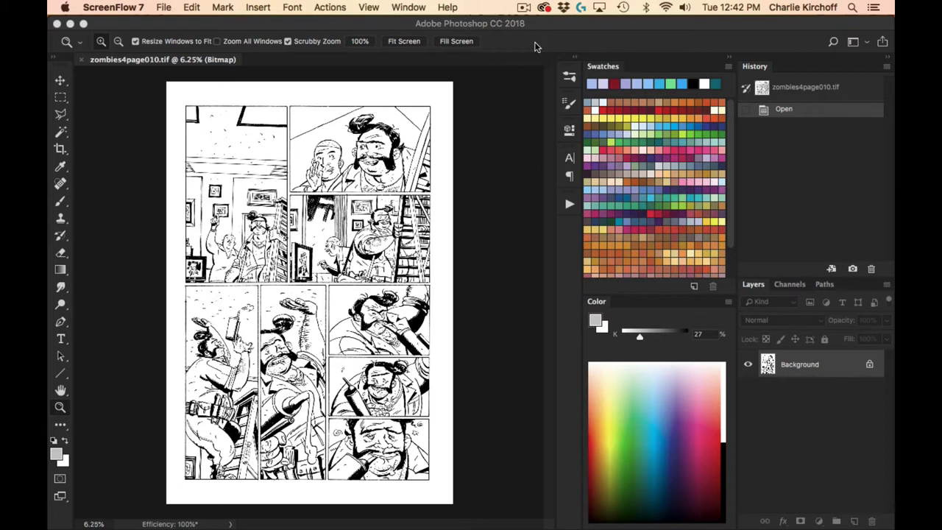
# Save the page in Photoshop format as zombies4page010.psd in the PracticeLineArt folder.
pyautogui.click(493, 206)
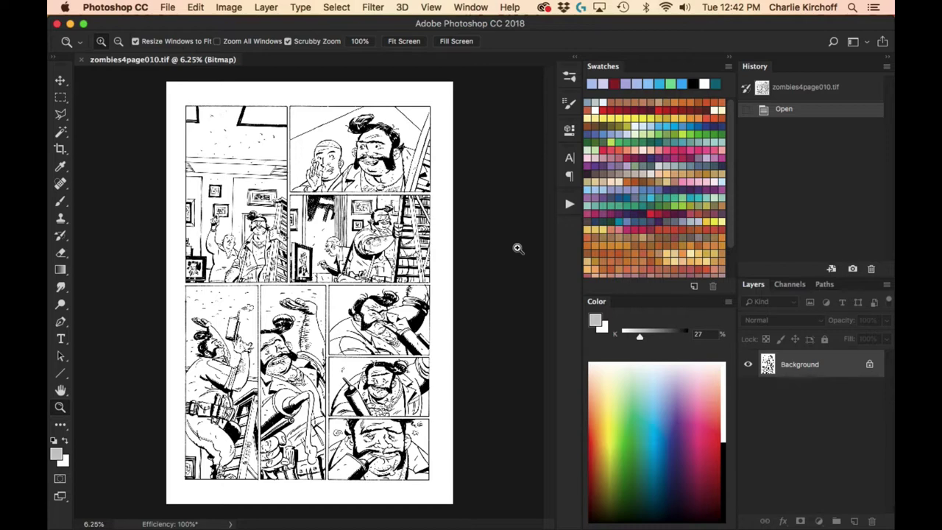
pyautogui.press('super+shift+s')
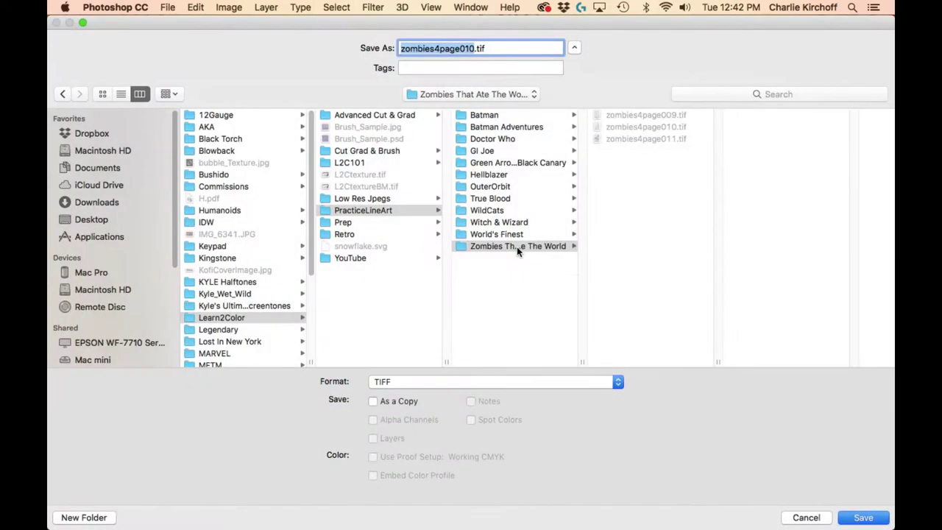
pyautogui.click(522, 308)
pyautogui.click(475, 381)
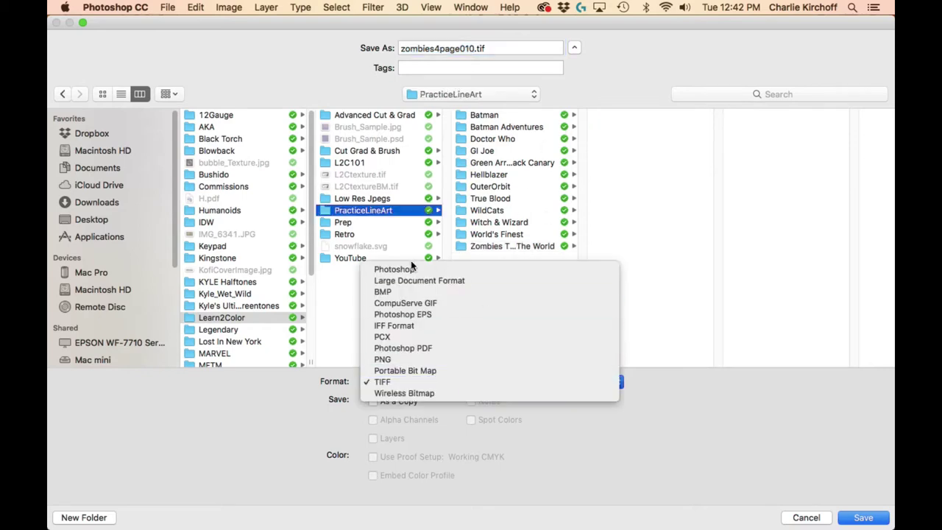
pyautogui.click(412, 268)
pyautogui.click(861, 518)
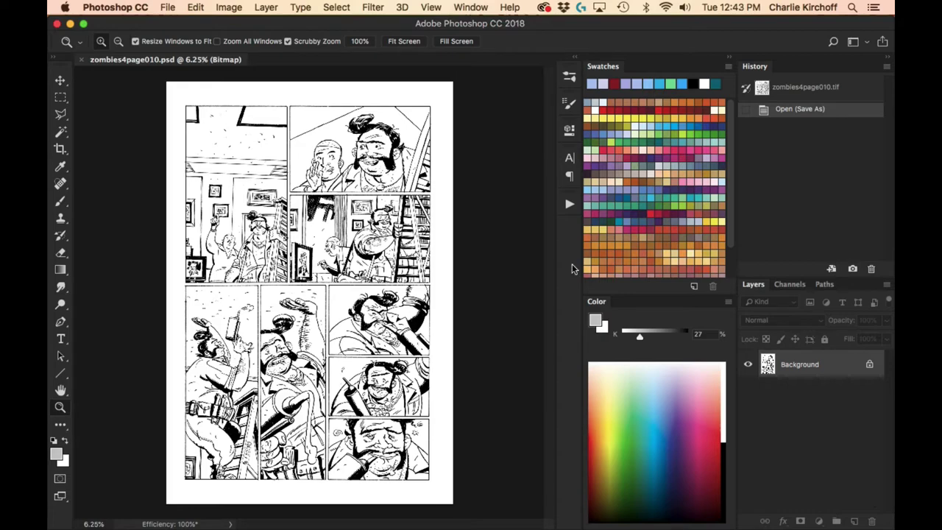
# Convert the bitmap line art to Grayscale mode with a size ratio of 1.
pyautogui.moveTo(371, 117); pyautogui.dragTo(486, 236)
pyautogui.moveTo(381, 240); pyautogui.dragTo(408, 243)
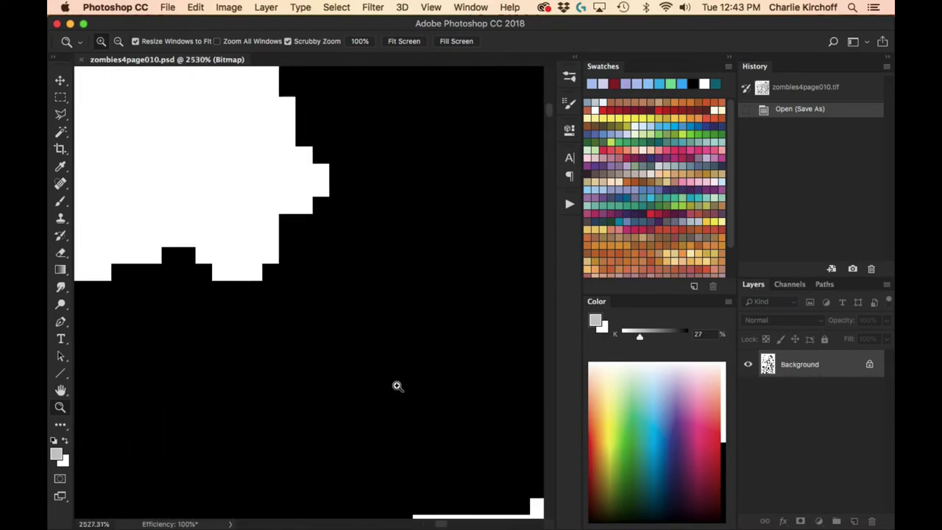
pyautogui.press('super+0')
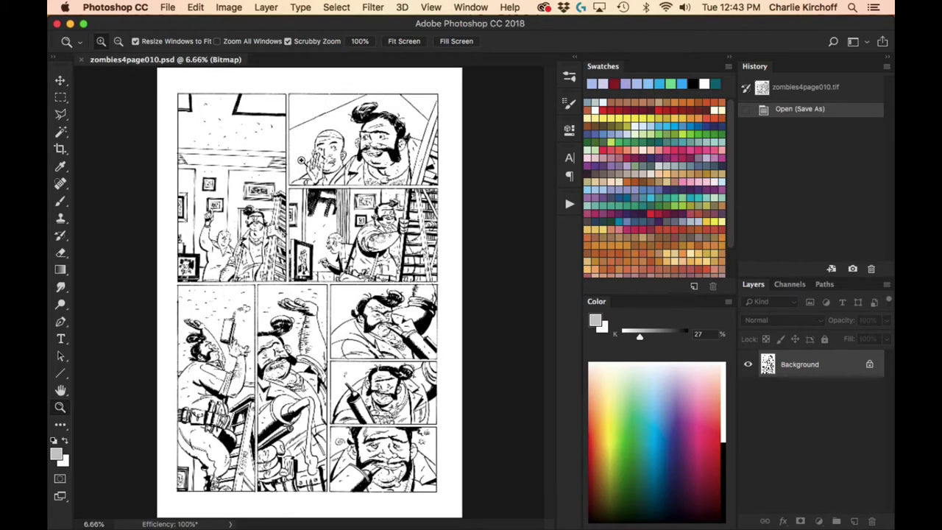
pyautogui.click(791, 285)
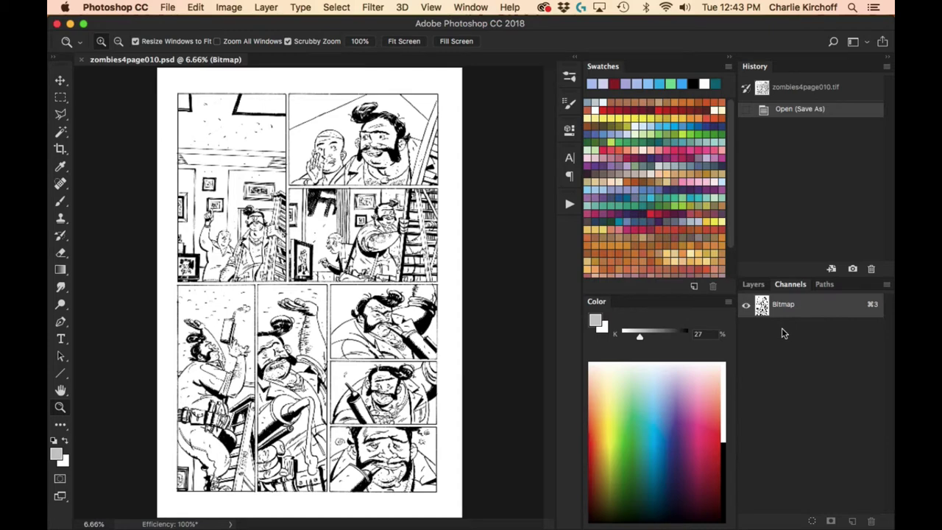
pyautogui.click(228, 7)
pyautogui.moveTo(248, 30)
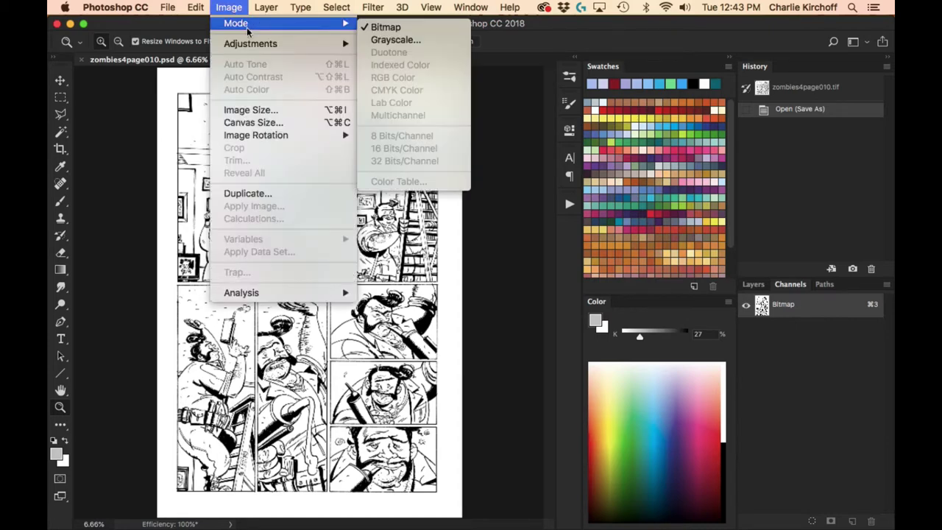
pyautogui.click(414, 40)
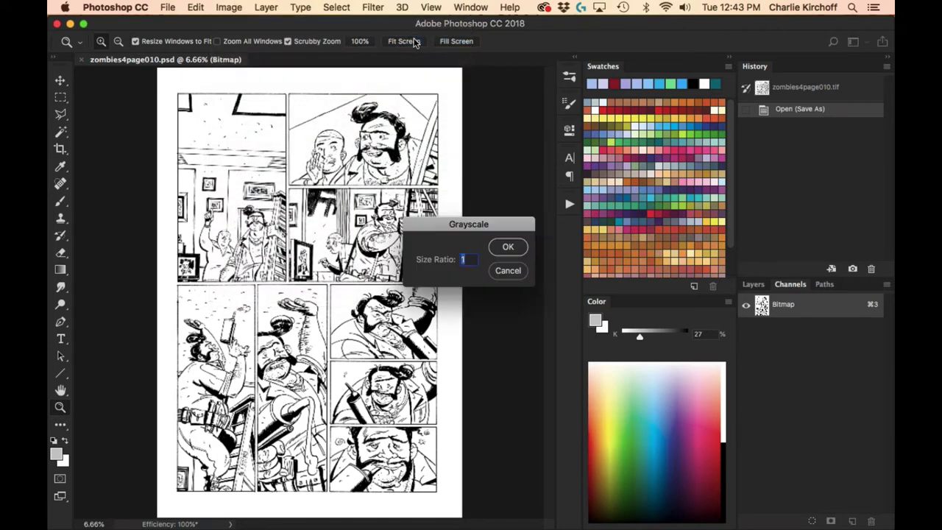
pyautogui.click(510, 249)
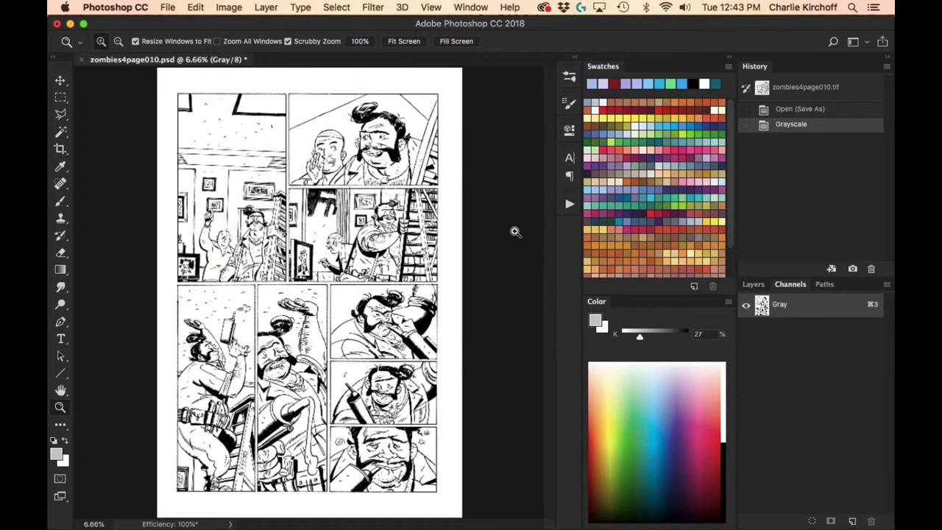
# Convert the grayscale page to CMYK Color mode.
pyautogui.click(228, 8)
pyautogui.moveTo(251, 22)
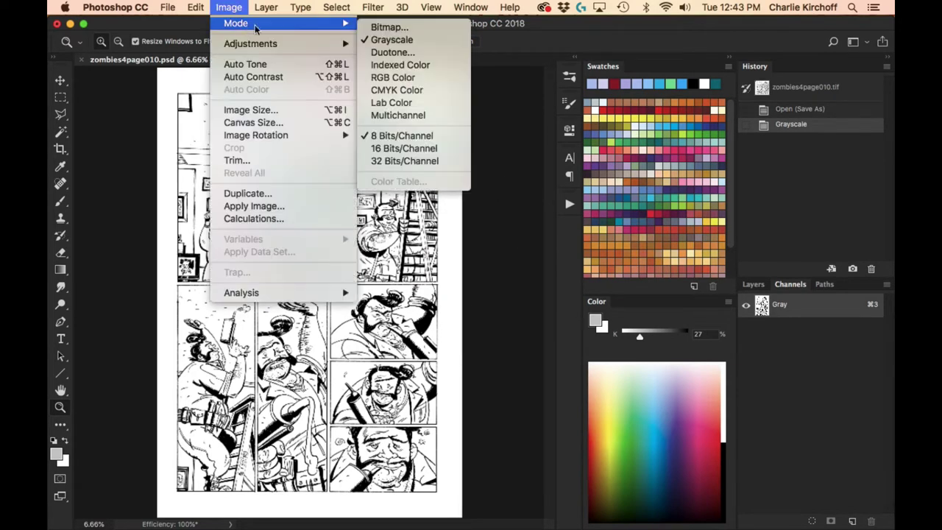
pyautogui.click(420, 89)
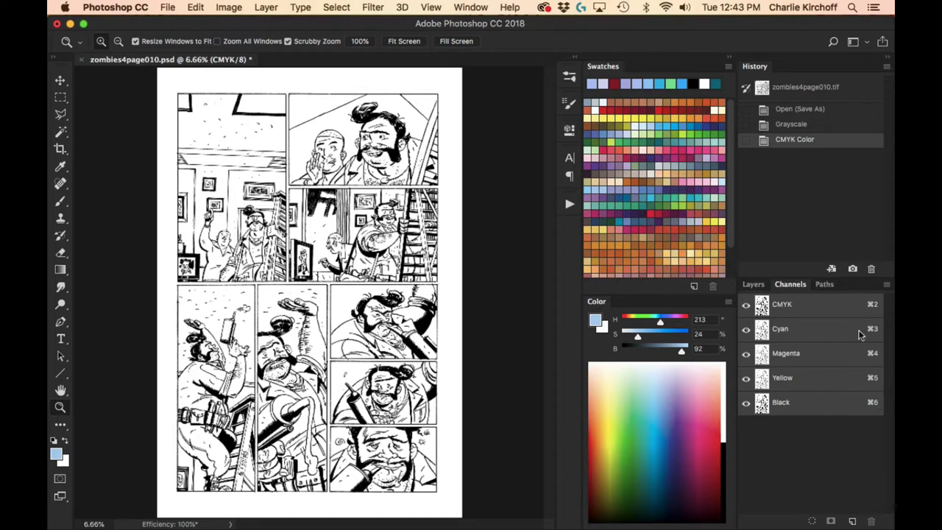
# View the Cyan, Magenta, Yellow and Black channels one at a time, and return to the CMYK composite.
pyautogui.click(808, 331)
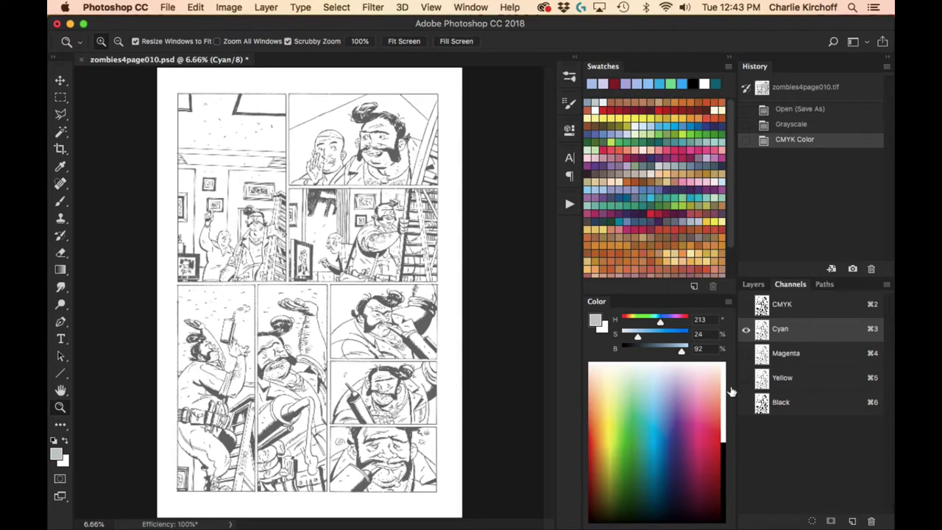
pyautogui.click(792, 357)
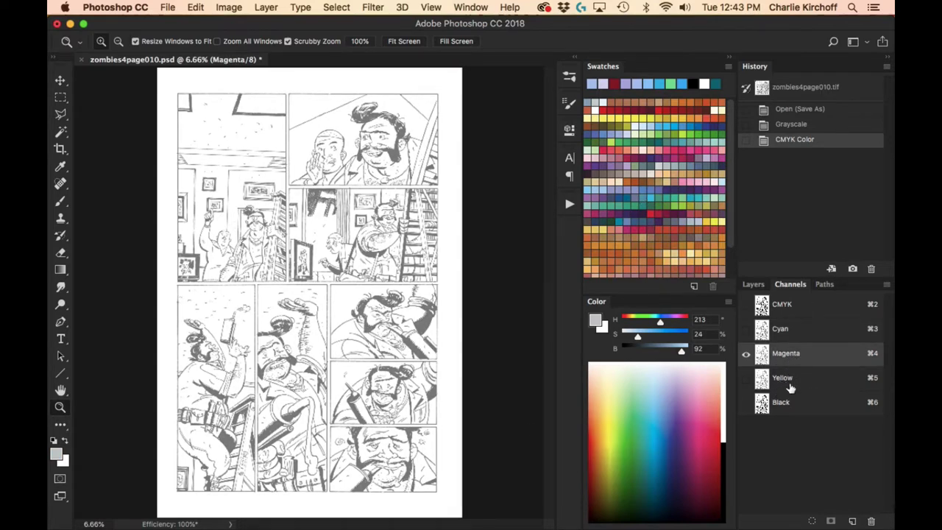
pyautogui.click(783, 381)
pyautogui.click(783, 404)
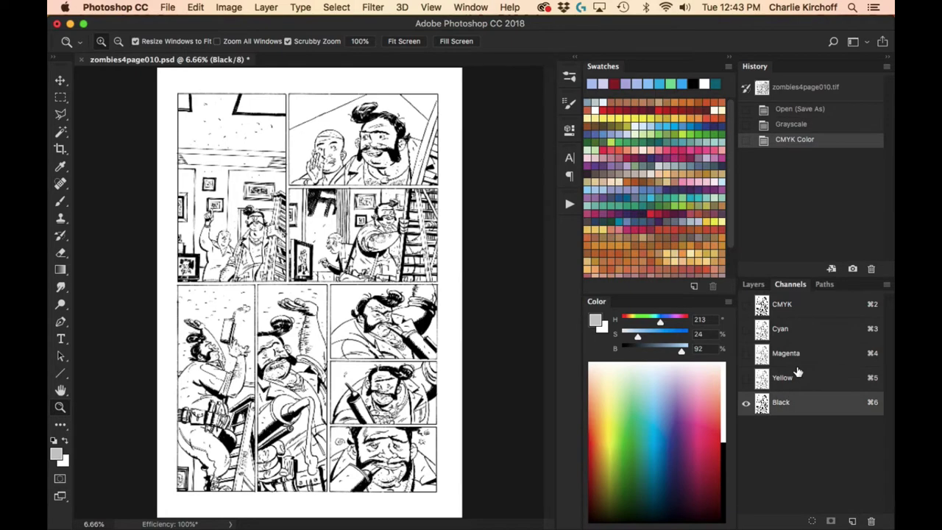
pyautogui.click(784, 306)
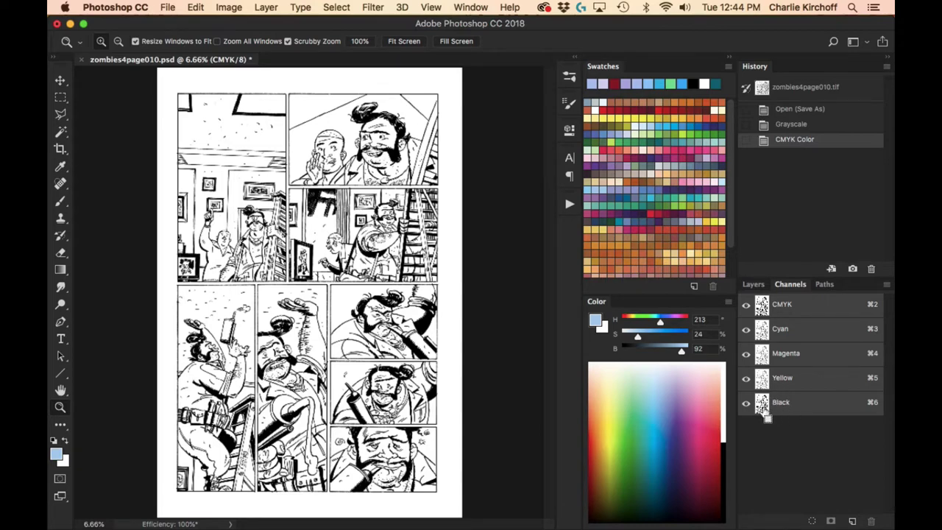
# Load the Black channel as a selection from the CMYK composite, and clear that selection.
pyautogui.press('alt')
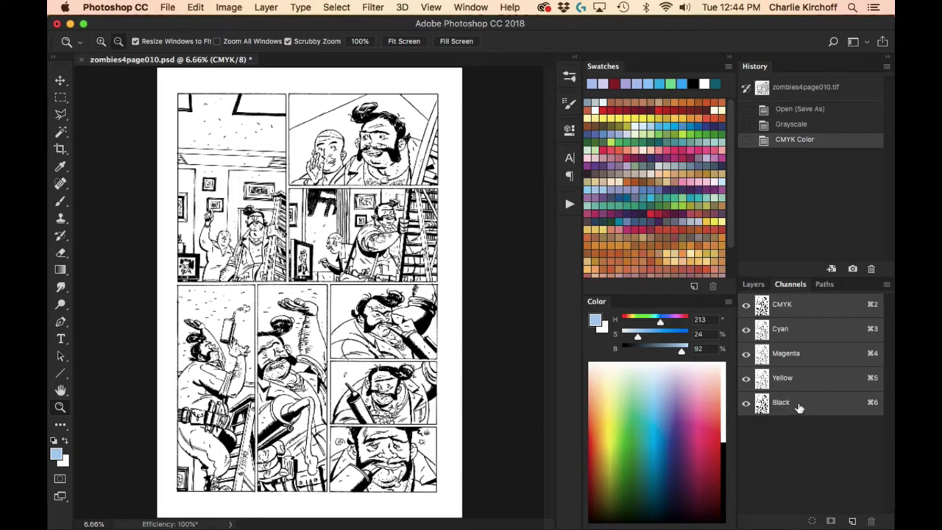
pyautogui.click(799, 404)
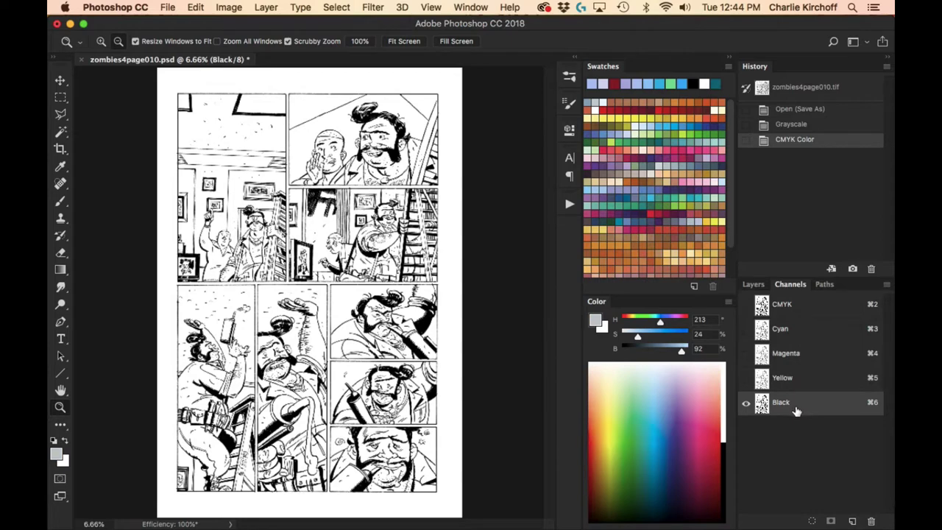
pyautogui.click(801, 329)
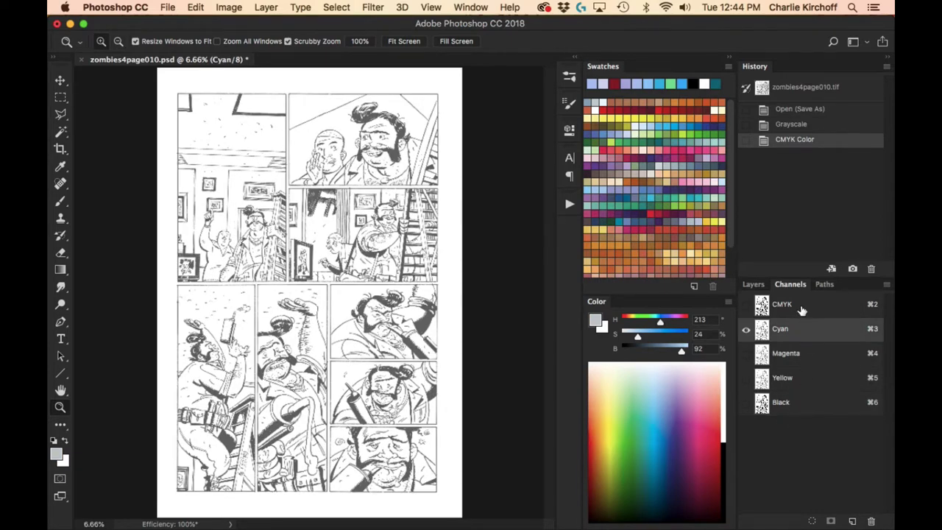
pyautogui.click(801, 310)
pyautogui.keyDown('super'); pyautogui.click(795, 402); pyautogui.keyUp('super')
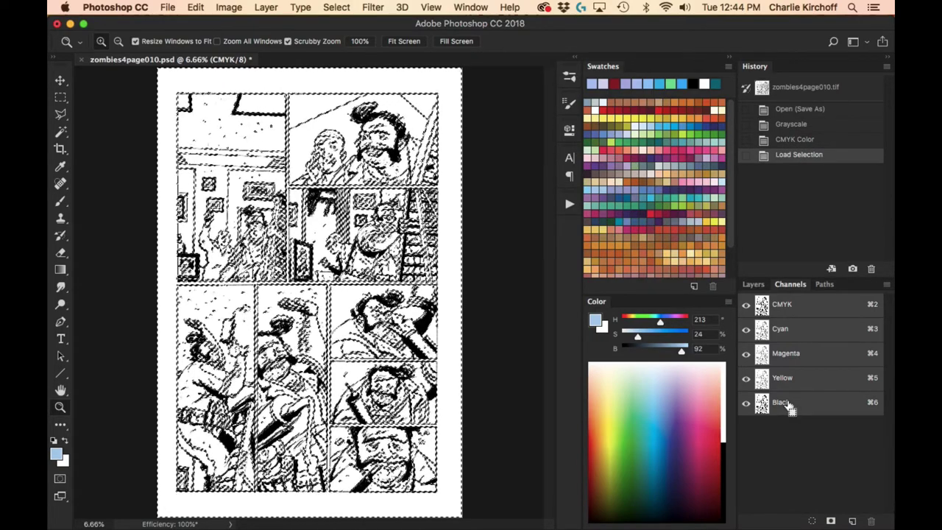
pyautogui.press('super+d')
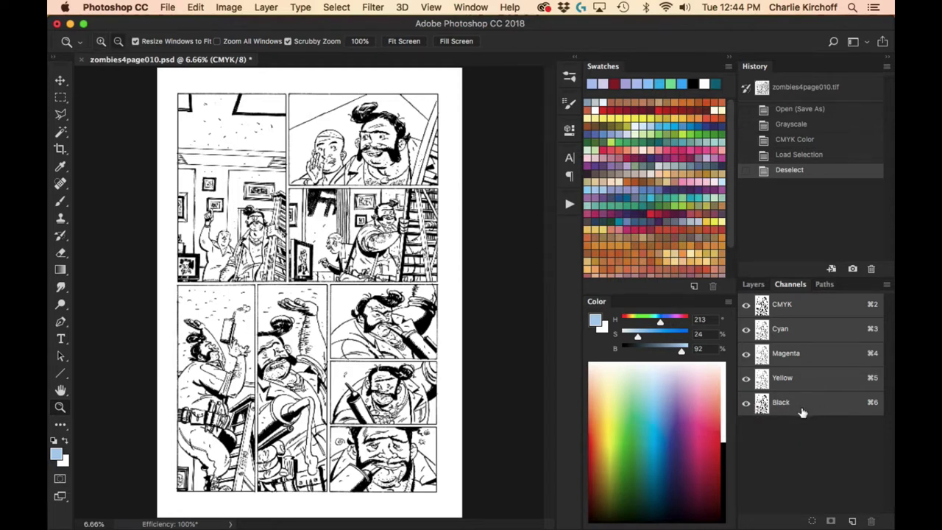
# Select the Cyan, Magenta and Yellow channels together, leaving Black unselected but visible.
pyautogui.click(802, 411)
pyautogui.press('alt')
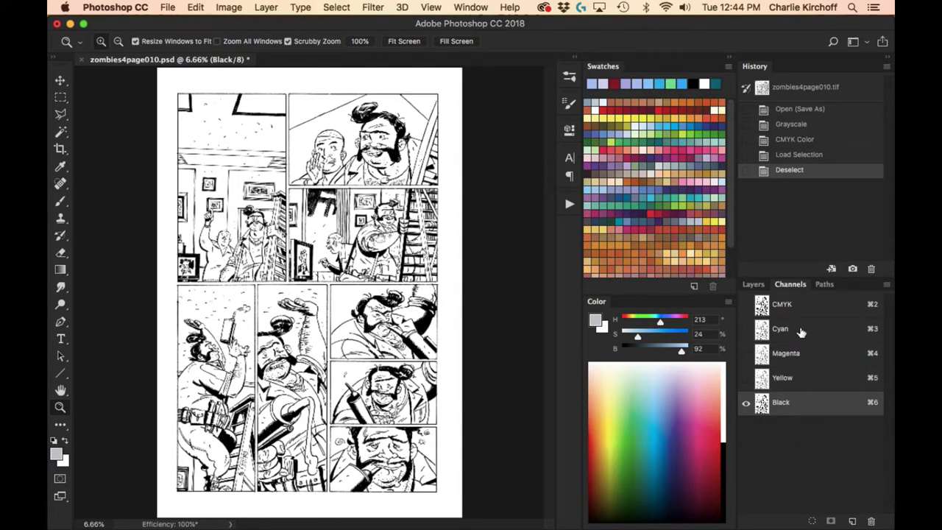
pyautogui.click(801, 333)
pyautogui.click(799, 357)
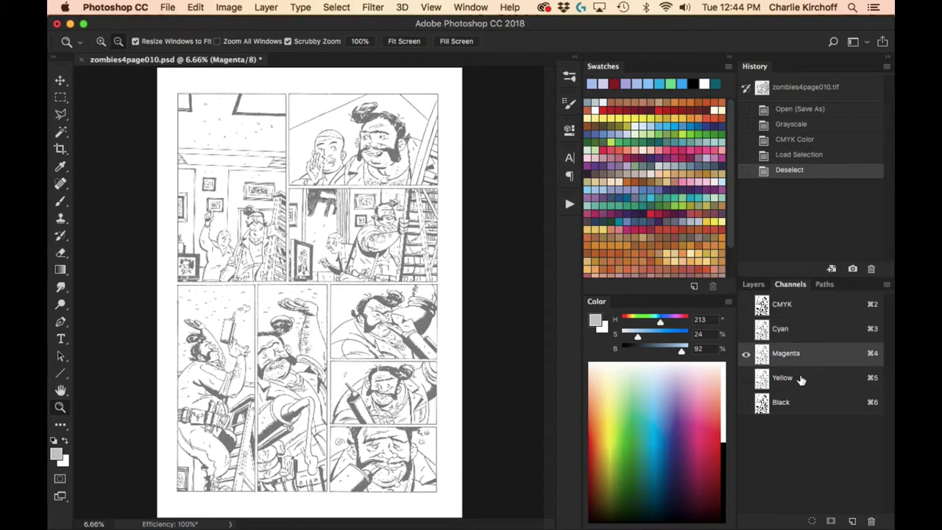
pyautogui.press('alt')
pyautogui.click(793, 331)
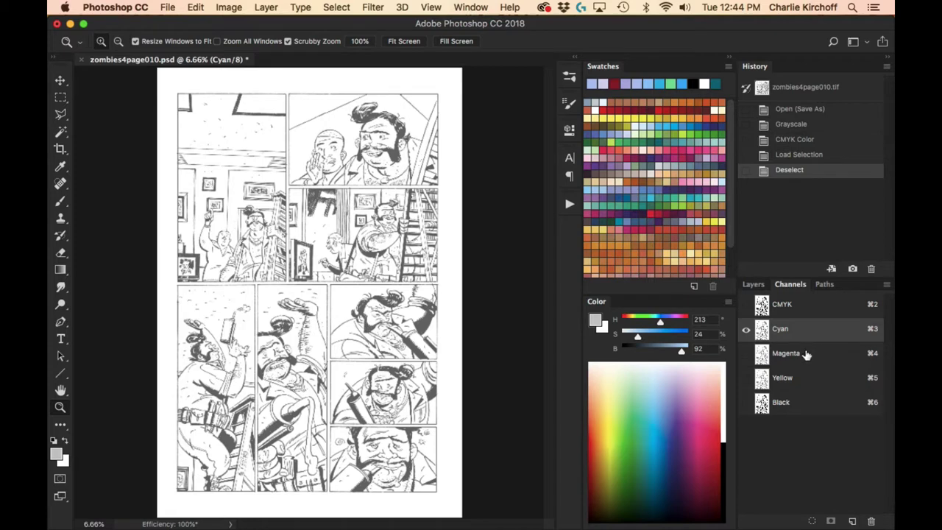
pyautogui.keyDown('shift'); pyautogui.click(808, 357); pyautogui.keyUp('shift')
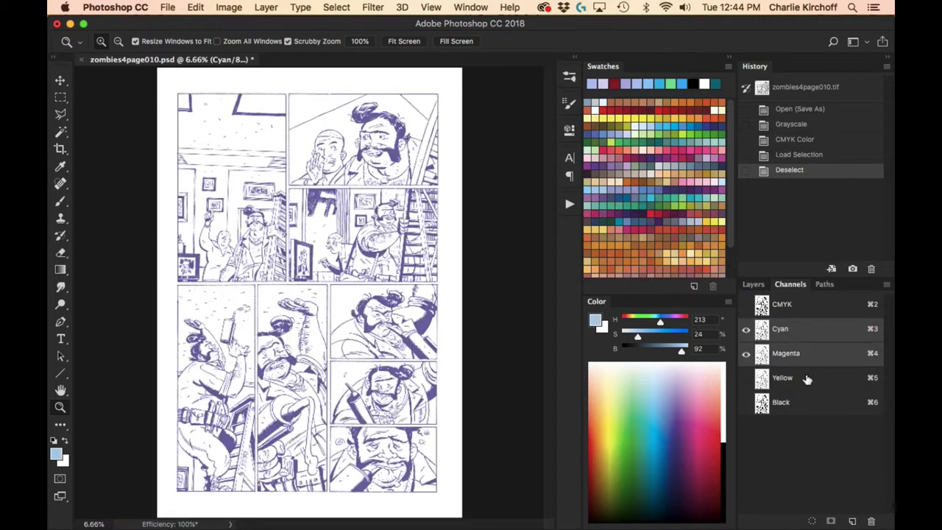
pyautogui.keyDown('shift'); pyautogui.click(808, 379); pyautogui.keyUp('shift')
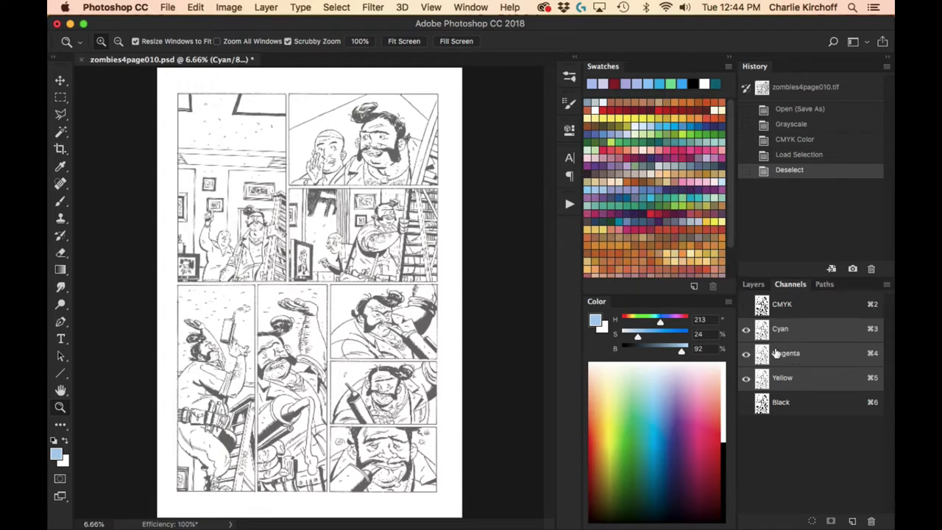
pyautogui.click(745, 402)
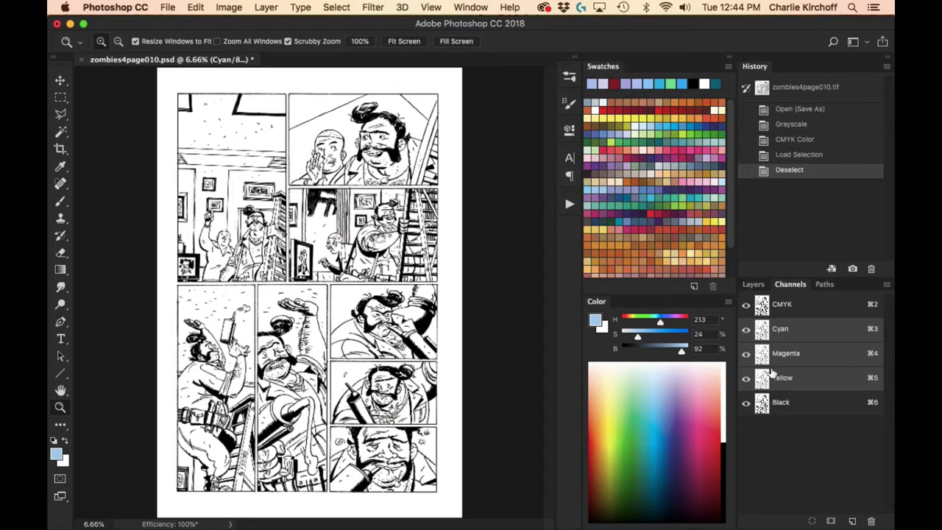
# Select the whole canvas and subtract the white page margin and gutters using the Magic Wand with Contiguous enabled.
pyautogui.press('super+a')
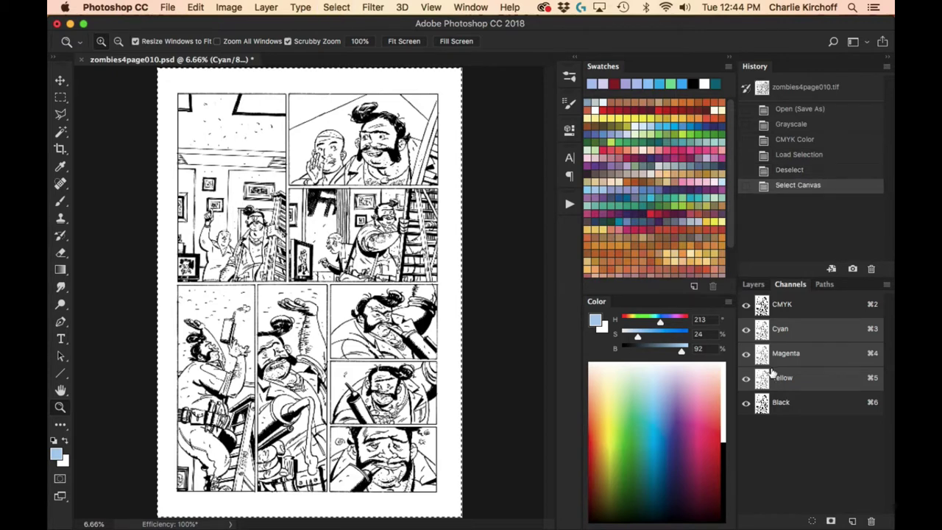
pyautogui.press('w')
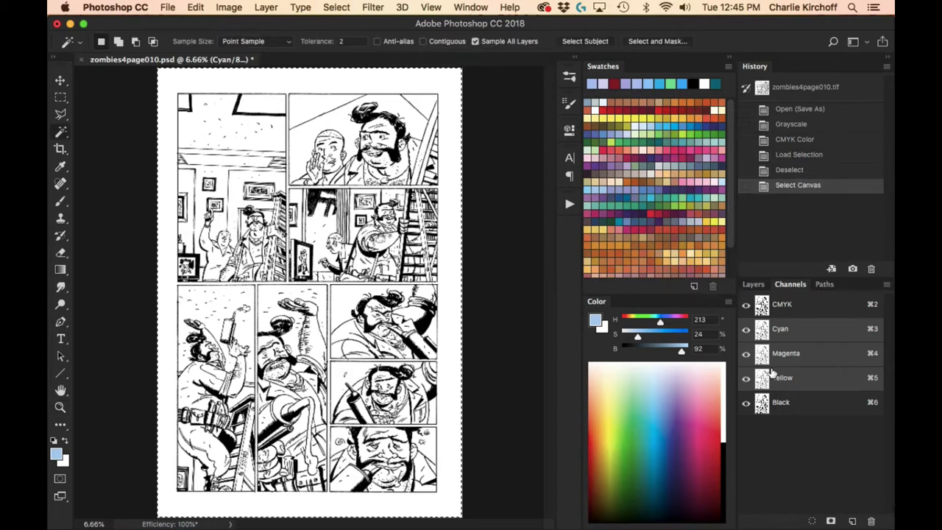
pyautogui.click(423, 42)
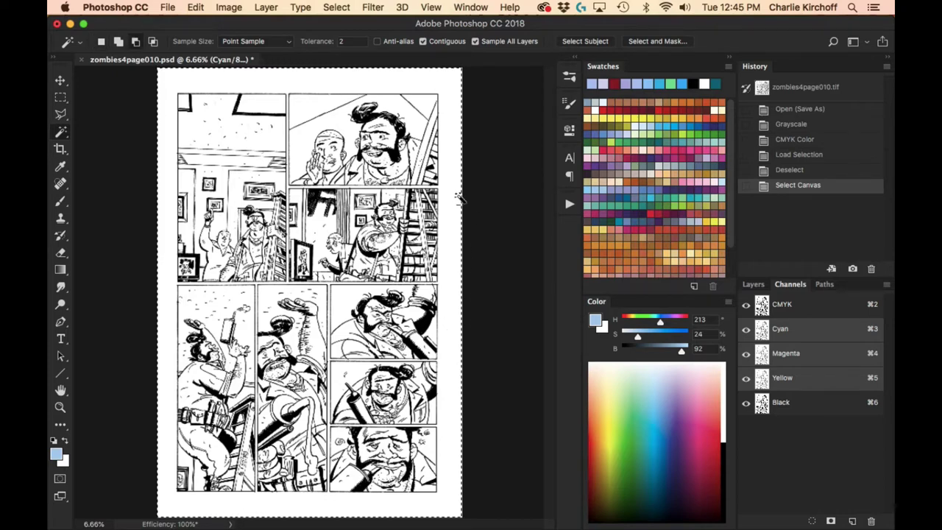
pyautogui.click(455, 98)
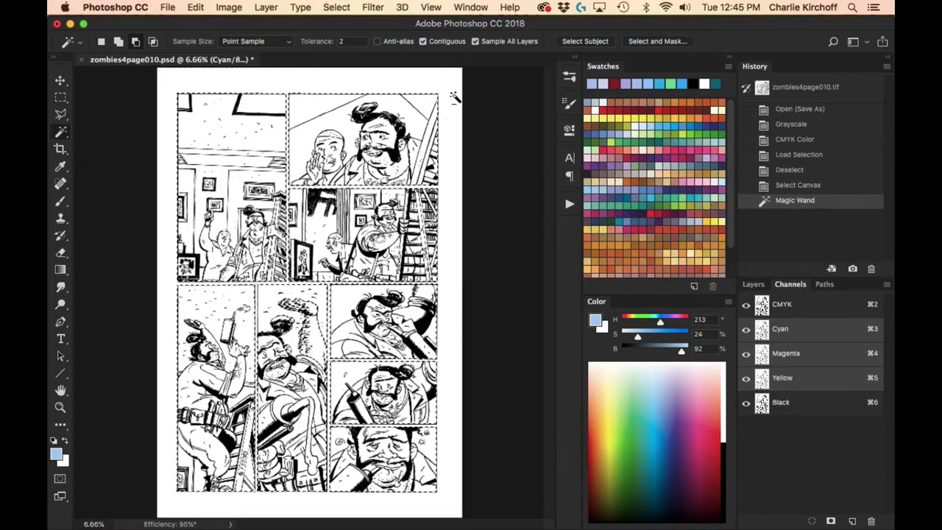
# Fill the selected panels with white in the Cyan, Magenta and Yellow channels, and hide the Black channel.
pyautogui.press('alt')
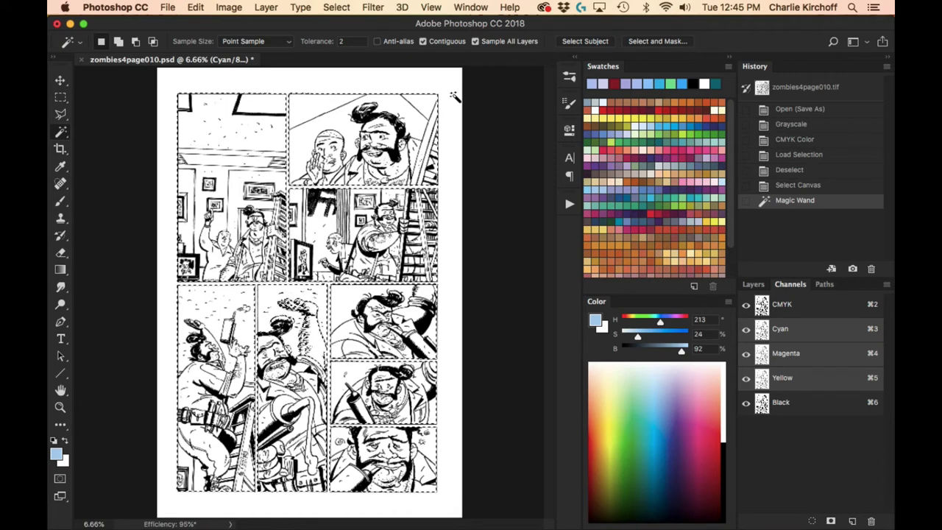
pyautogui.press('d')
pyautogui.press('x')
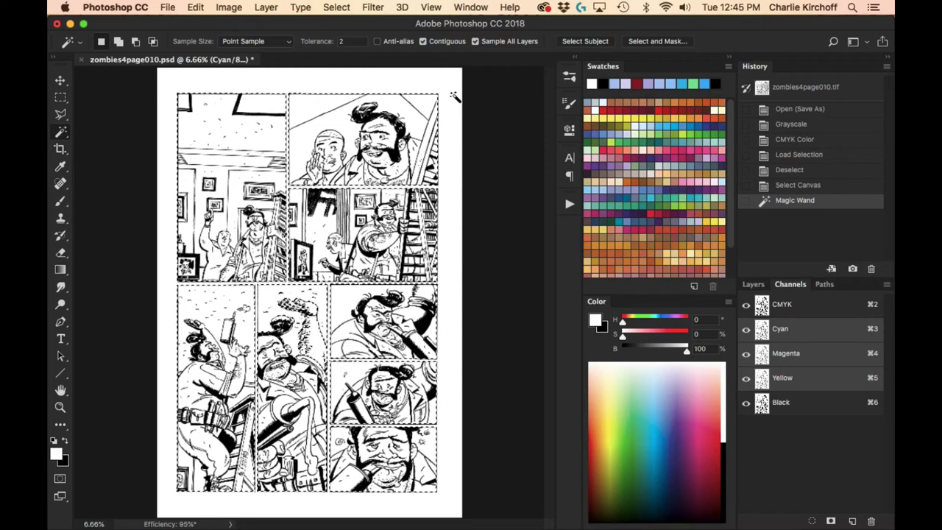
pyautogui.hotkey('alt', 'BackSpace')
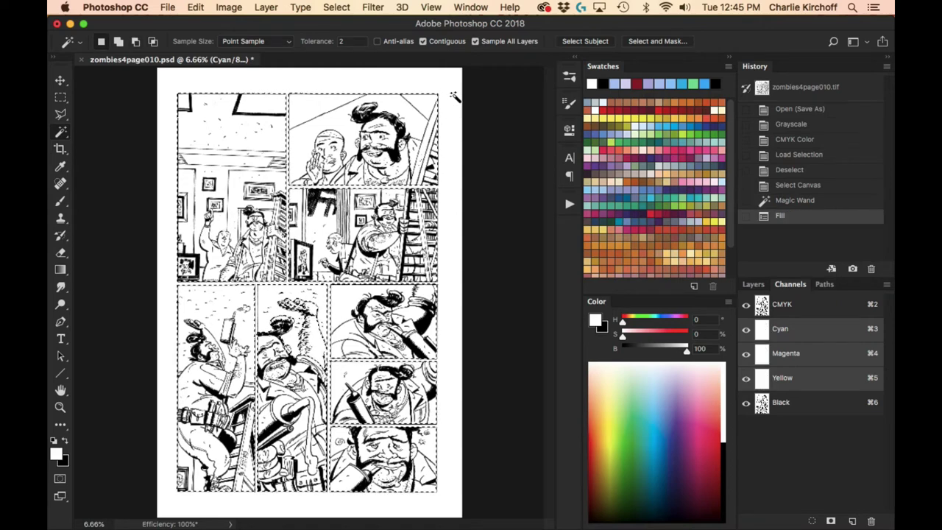
pyautogui.click(746, 403)
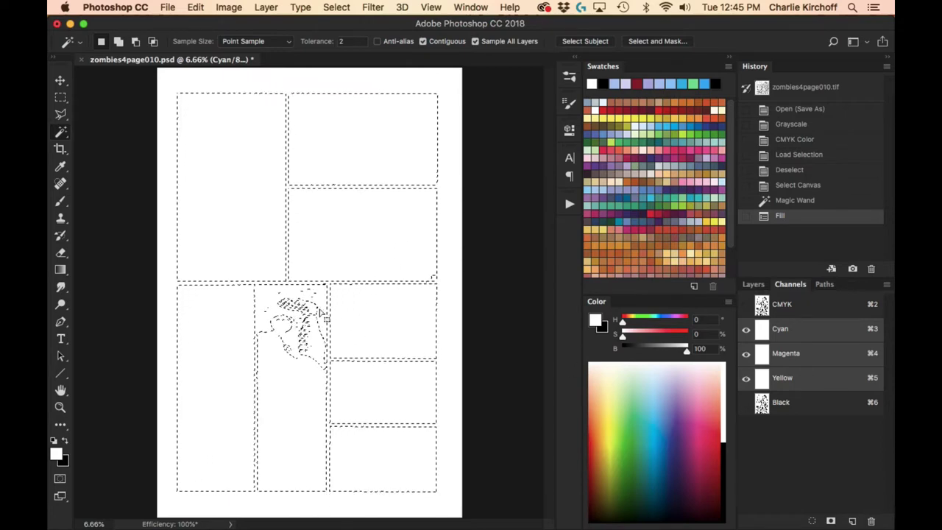
# Make the Black channel visible with the Cyan, Magenta and Yellow channels, and check the image size without changing it.
pyautogui.click(746, 403)
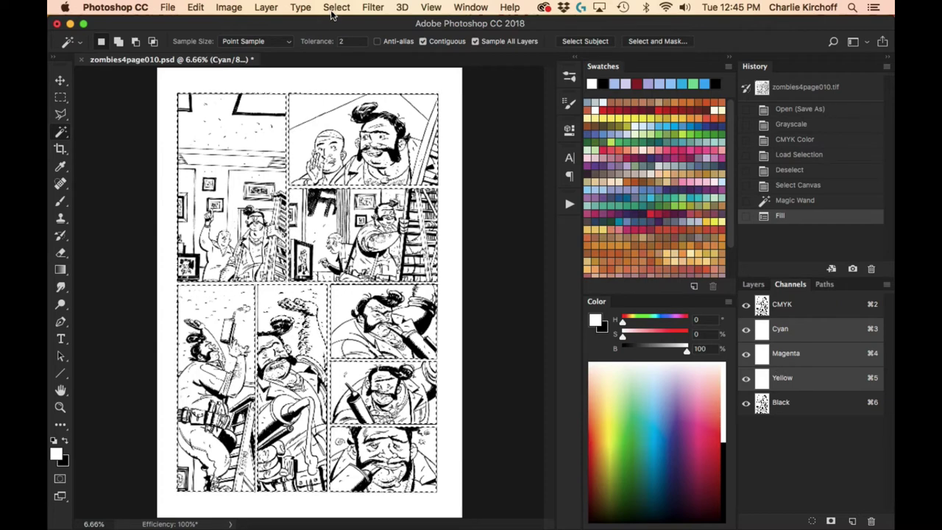
pyautogui.click(229, 9)
pyautogui.click(280, 109)
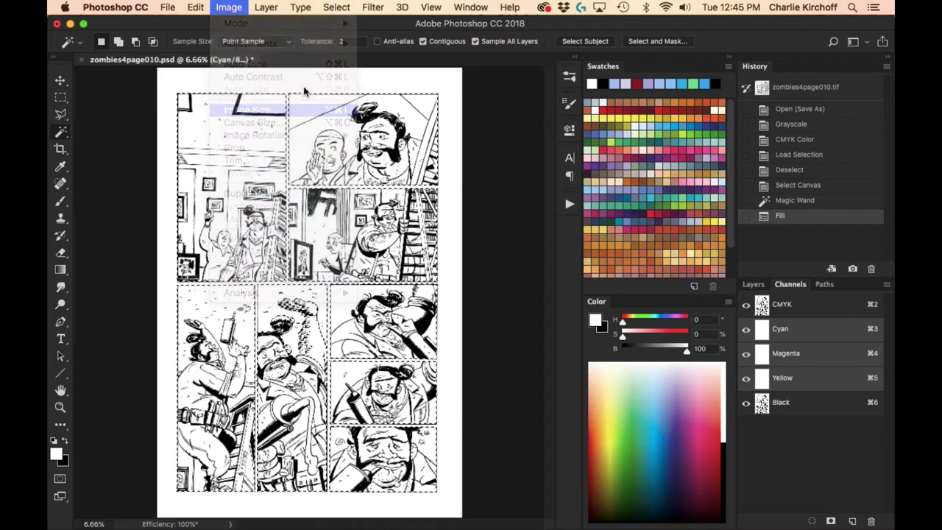
pyautogui.click(526, 409)
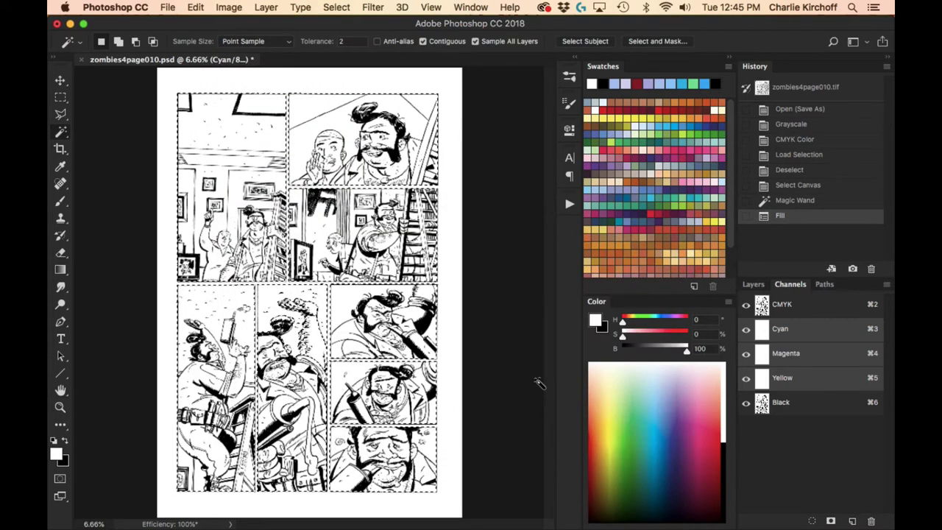
# Contract the panel selection by 6 pixels and inspect its edge along the panel border.
pyautogui.click(338, 7)
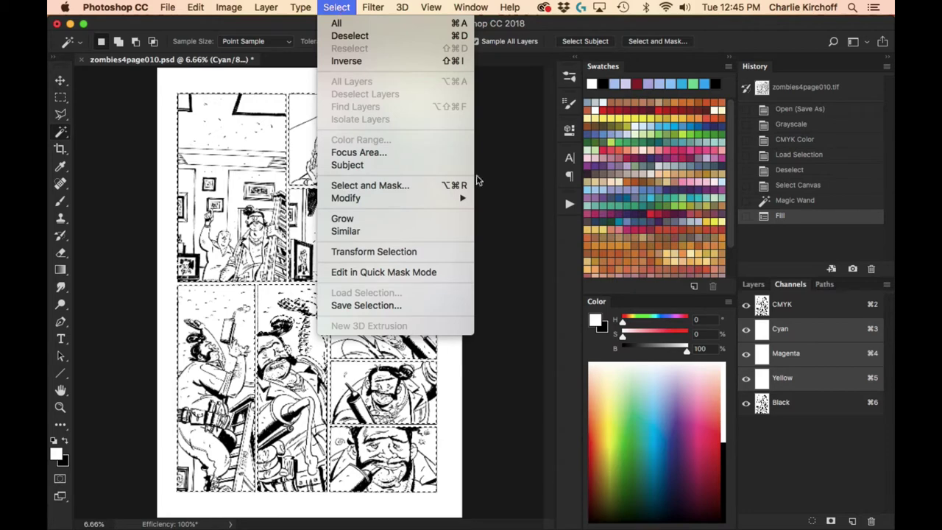
pyautogui.moveTo(465, 196)
pyautogui.click(524, 237)
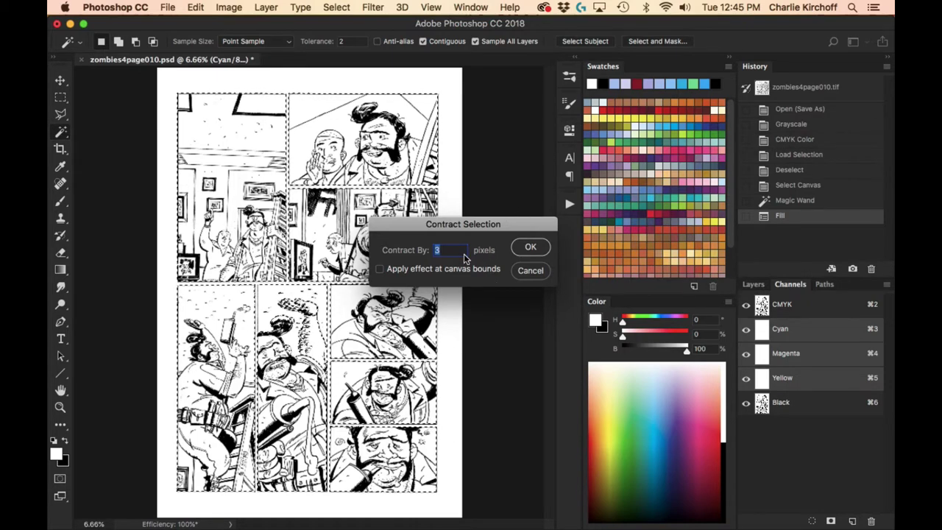
pyautogui.write('6')
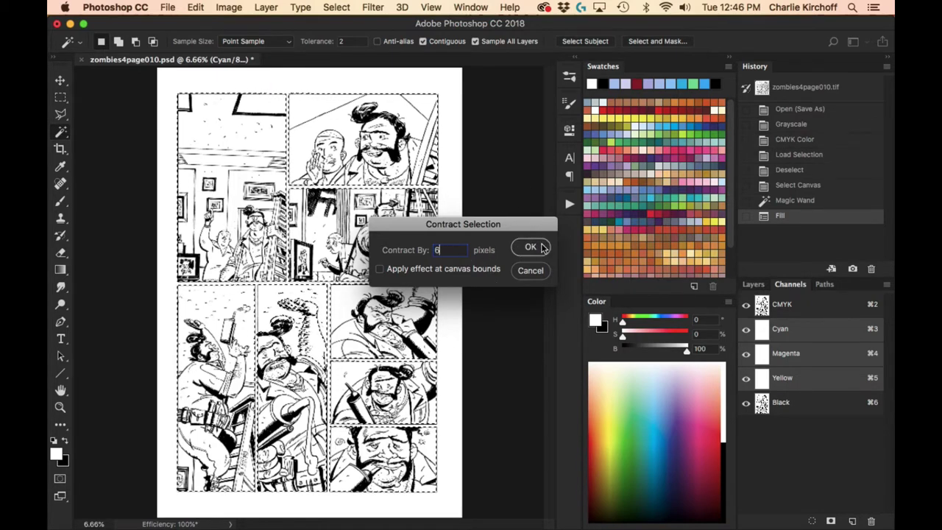
pyautogui.click(531, 247)
pyautogui.press('z')
pyautogui.moveTo(438, 138); pyautogui.dragTo(376, 175)
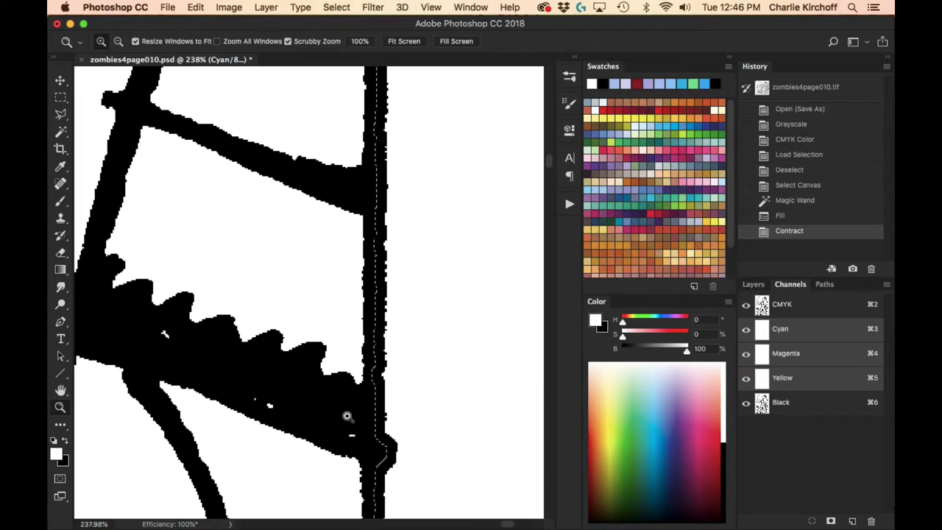
pyautogui.press('super+0')
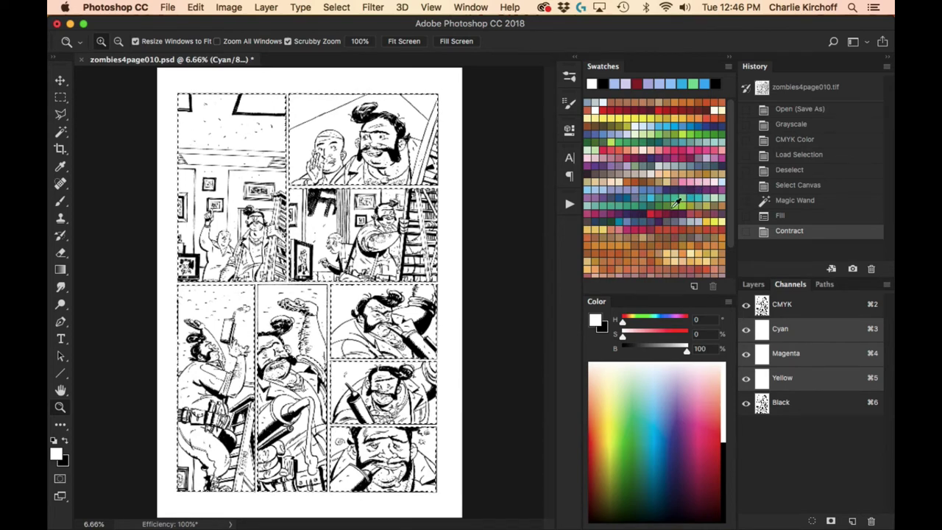
# Fill the contracted panel selection with the tan swatch (H 40, S 37, B 75) in the Cyan, Magenta and Yellow channels, and deselect.
pyautogui.click(646, 233)
pyautogui.hotkey('alt', 'BackSpace')
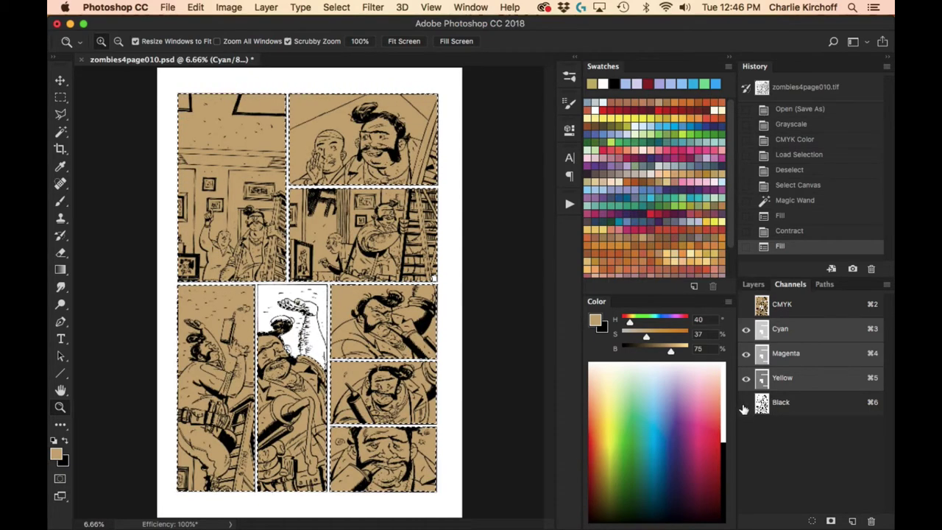
pyautogui.click(746, 402)
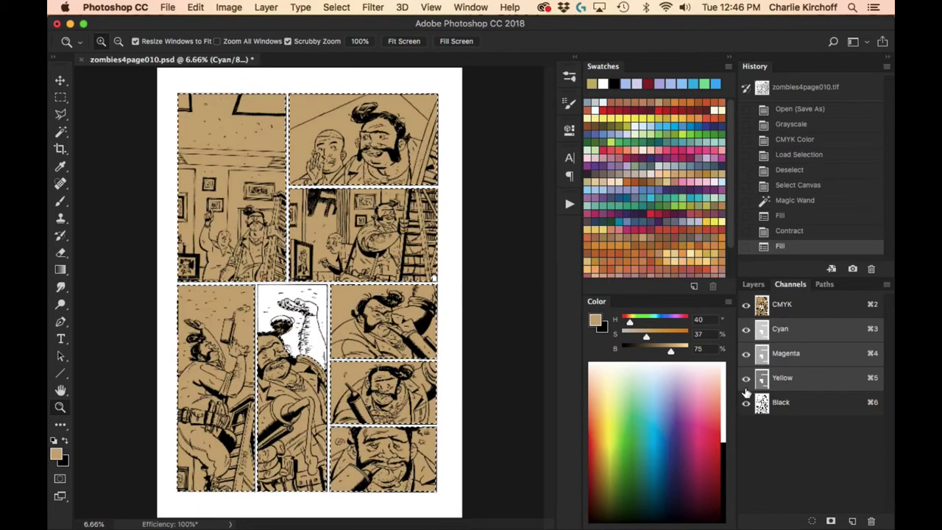
pyautogui.press('super+d')
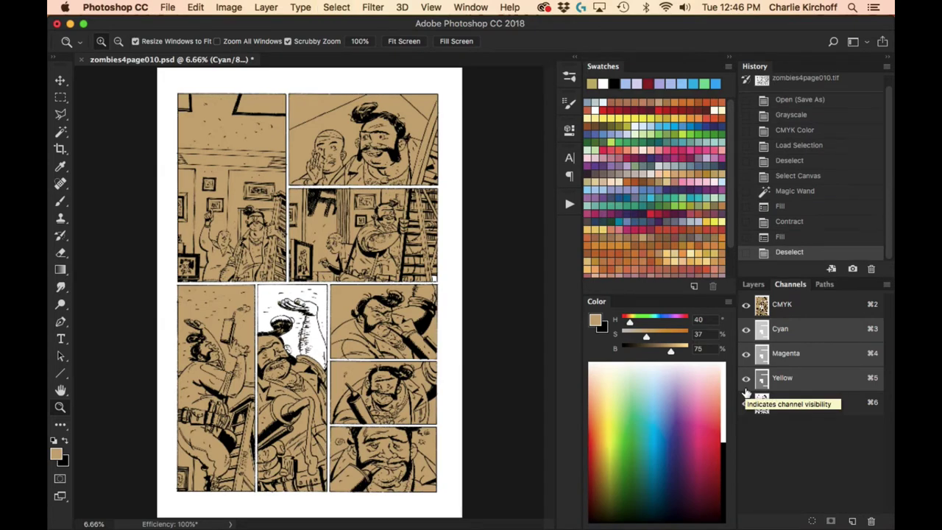
# Outline the unfilled white corner beside the ladder in the second-row panel with the Polygonal Lasso.
pyautogui.click(450, 287)
pyautogui.moveTo(449, 293); pyautogui.dragTo(457, 298)
pyautogui.press('l')
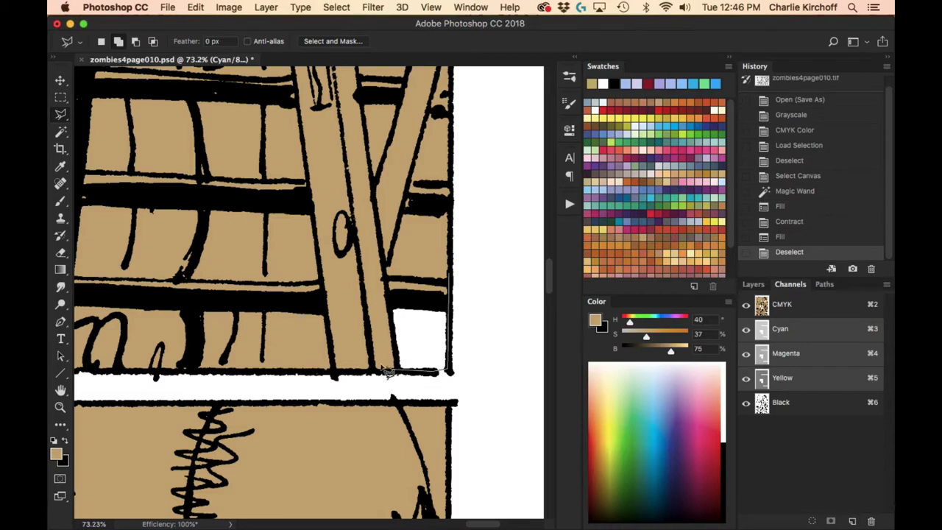
pyautogui.click(382, 369)
pyautogui.click(379, 263)
pyautogui.click(449, 273)
pyautogui.press('super+0')
# Add the unfilled upper part of the tall lower middle panel to the lasso selection, fill both areas with the tan, and deselect.
pyautogui.press('z')
pyautogui.moveTo(312, 306); pyautogui.dragTo(379, 324)
pyautogui.moveTo(343, 354); pyautogui.dragTo(381, 292)
pyautogui.press('l')
pyautogui.click(194, 391)
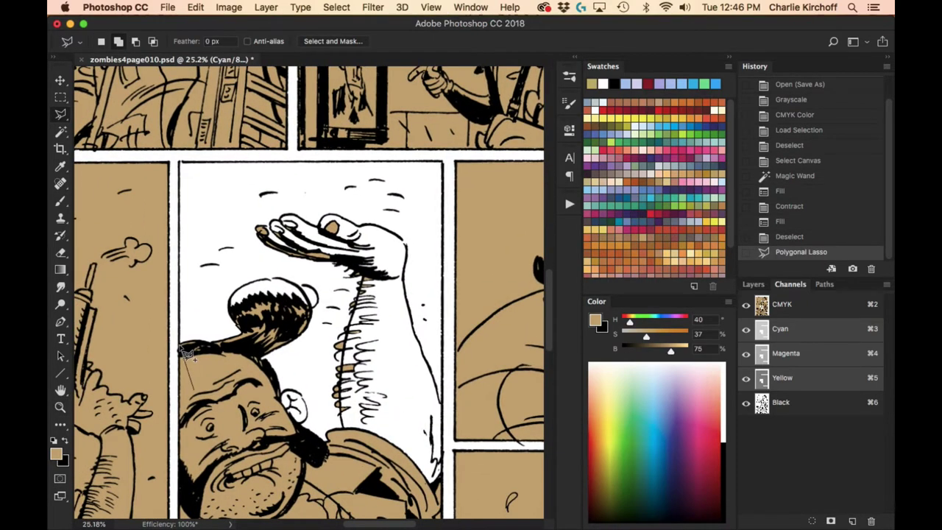
pyautogui.click(184, 352)
pyautogui.click(180, 161)
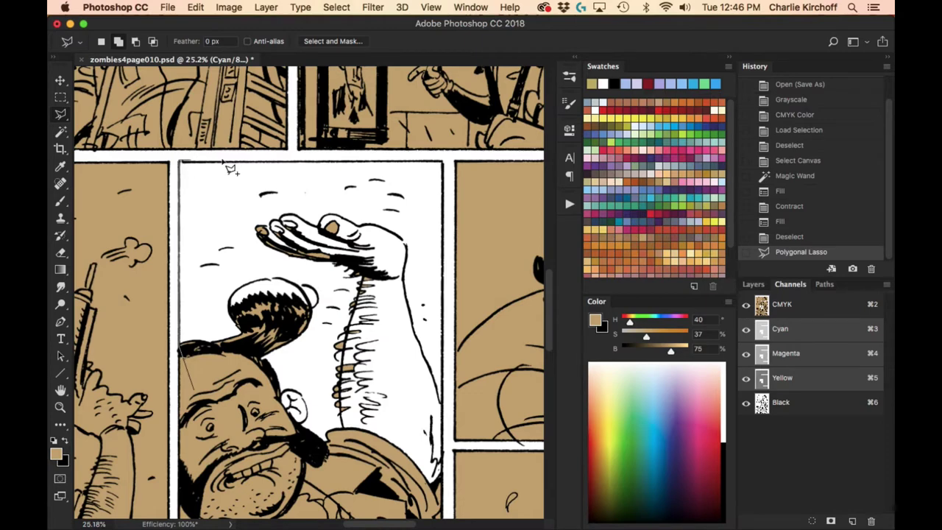
pyautogui.click(444, 161)
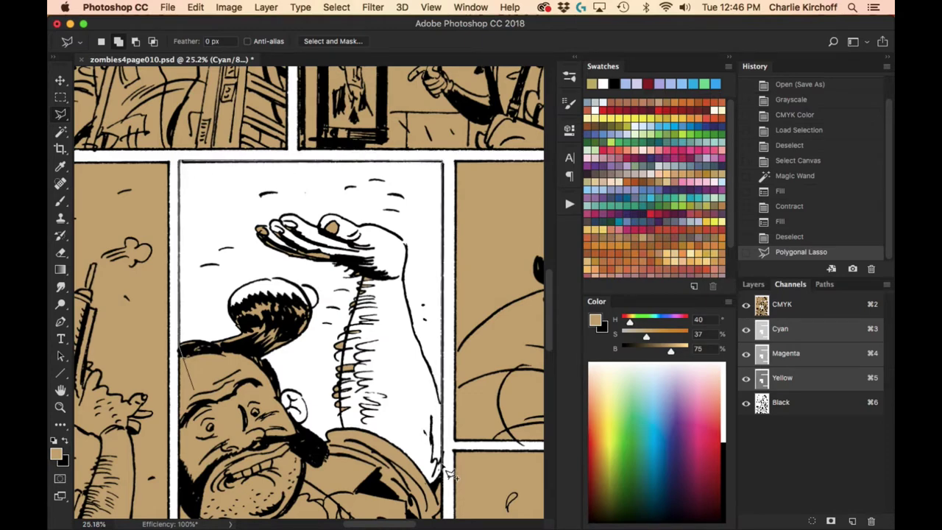
pyautogui.scroll(-5, 447, 475)
pyautogui.click(448, 378)
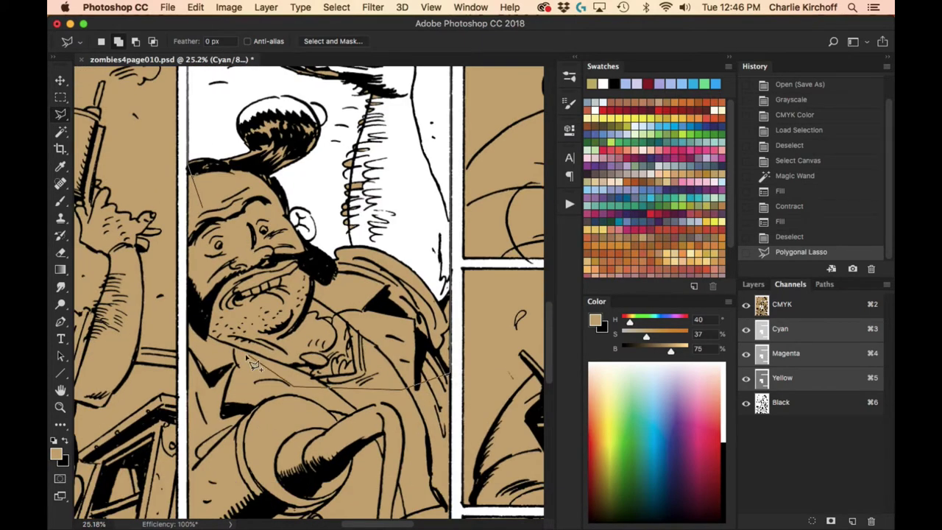
pyautogui.doubleClick(249, 362)
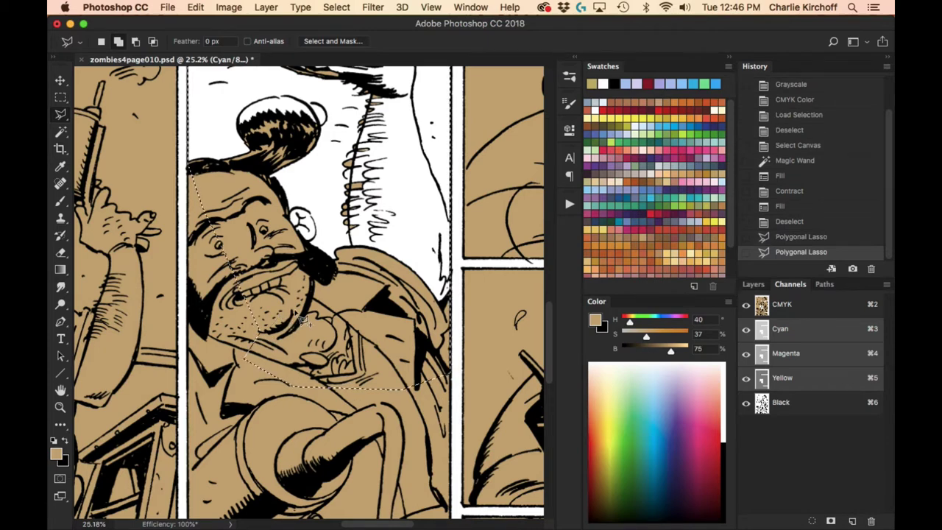
pyautogui.hotkey('alt', 'BackSpace')
pyautogui.press('super+d')
pyautogui.press('super+0')
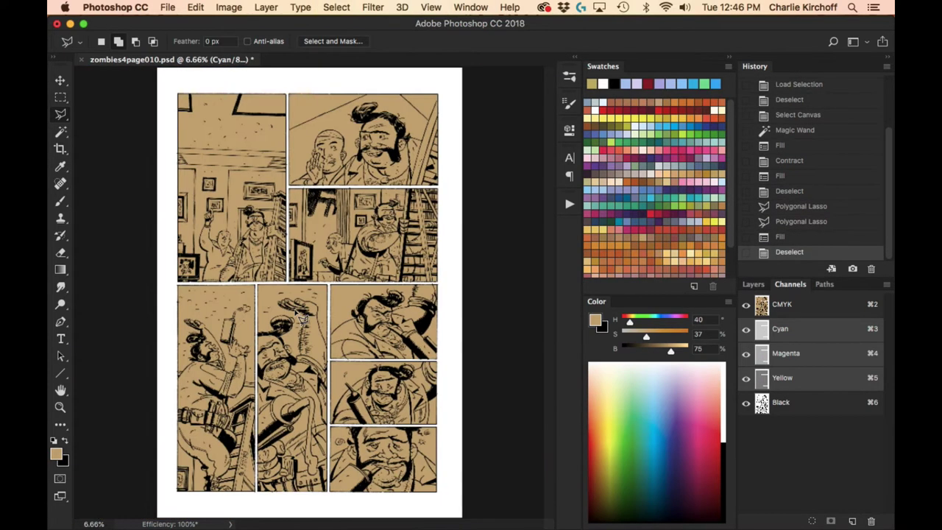
# Test-select the panels one by one with the Magic Wand to check that each fill is separate and complete, and deselect.
pyautogui.press('w')
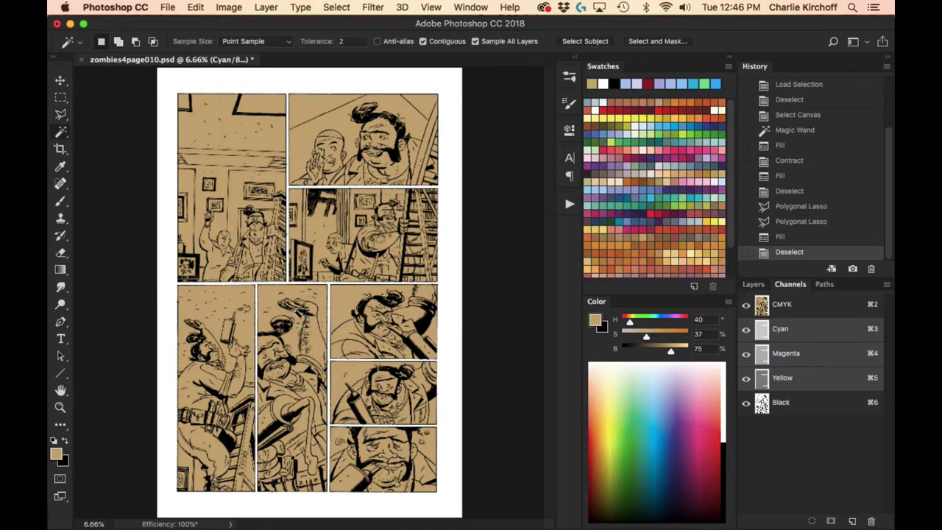
pyautogui.click(414, 124)
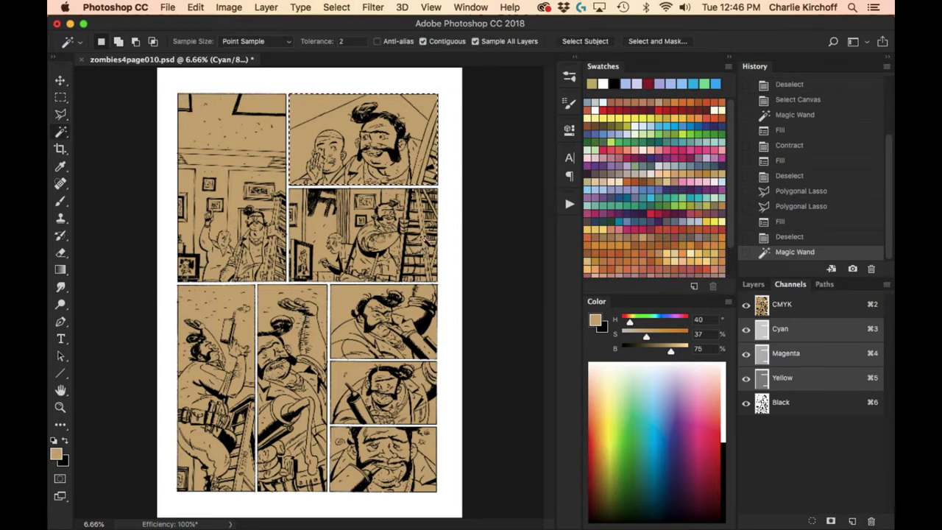
pyautogui.click(427, 242)
pyautogui.click(431, 311)
pyautogui.click(285, 409)
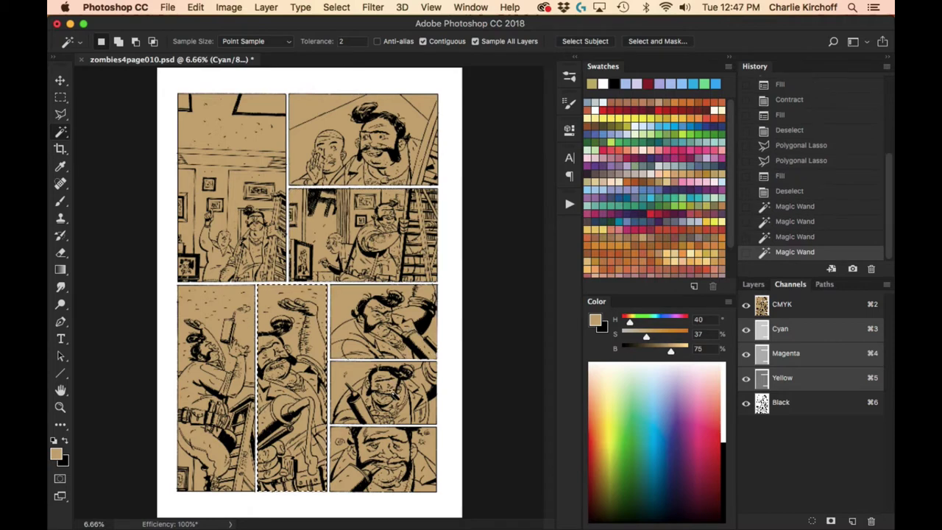
pyautogui.click(396, 394)
pyautogui.click(405, 456)
pyautogui.click(218, 390)
pyautogui.click(228, 169)
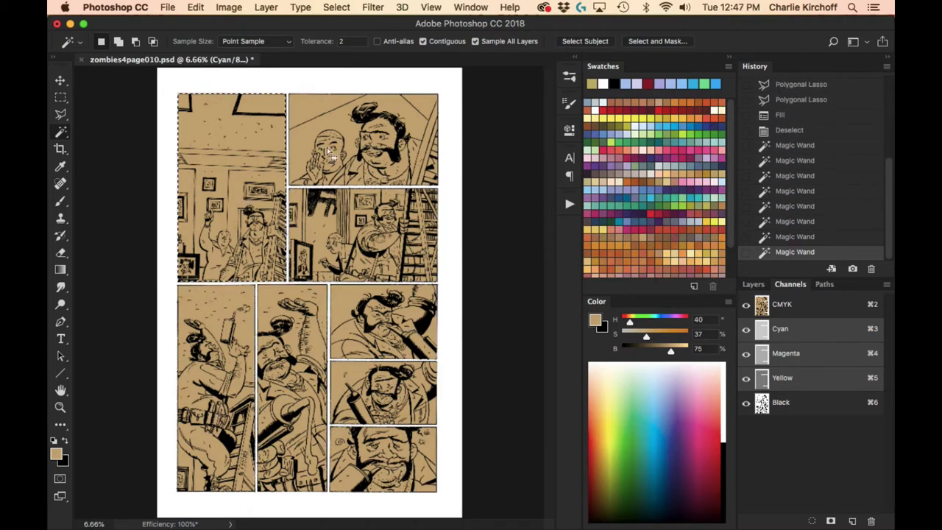
pyautogui.click(354, 147)
pyautogui.click(384, 230)
pyautogui.click(376, 159)
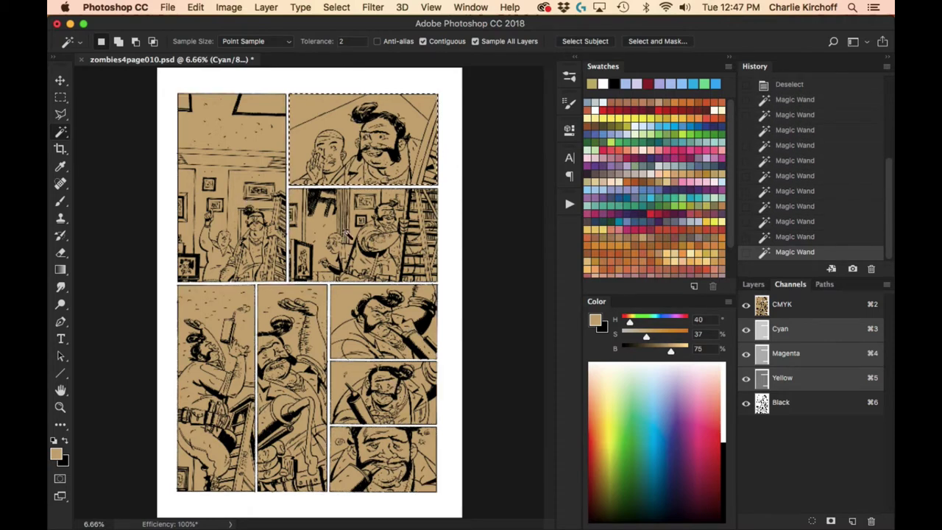
pyautogui.click(375, 212)
pyautogui.click(399, 116)
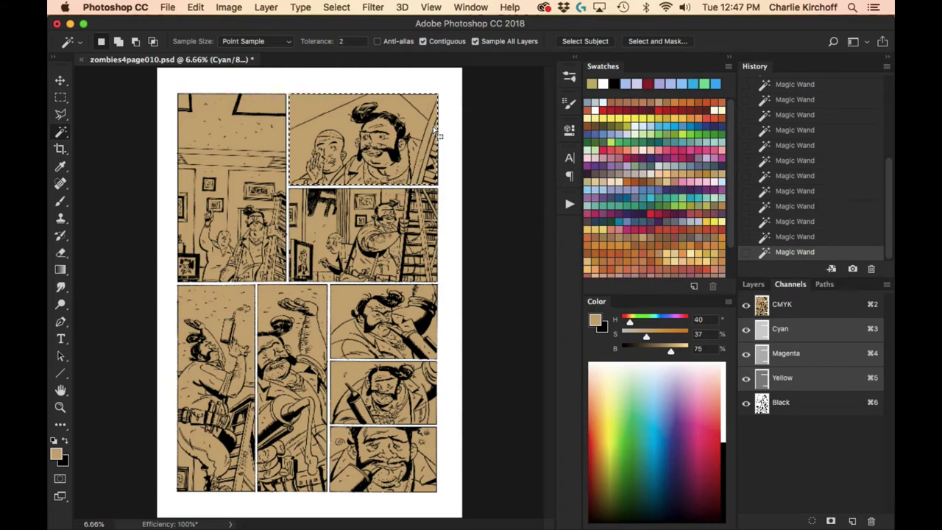
pyautogui.press('super+d')
# Start a lasso outline in the upper right panel around the bald man's sleeve, hand and head, continuing to the mustached man's collar and ear.
pyautogui.press('z')
pyautogui.moveTo(374, 145); pyautogui.dragTo(441, 151)
pyautogui.moveTo(275, 197); pyautogui.dragTo(361, 272)
pyautogui.press('Tab')
pyautogui.hscroll(-5, 294, 303)
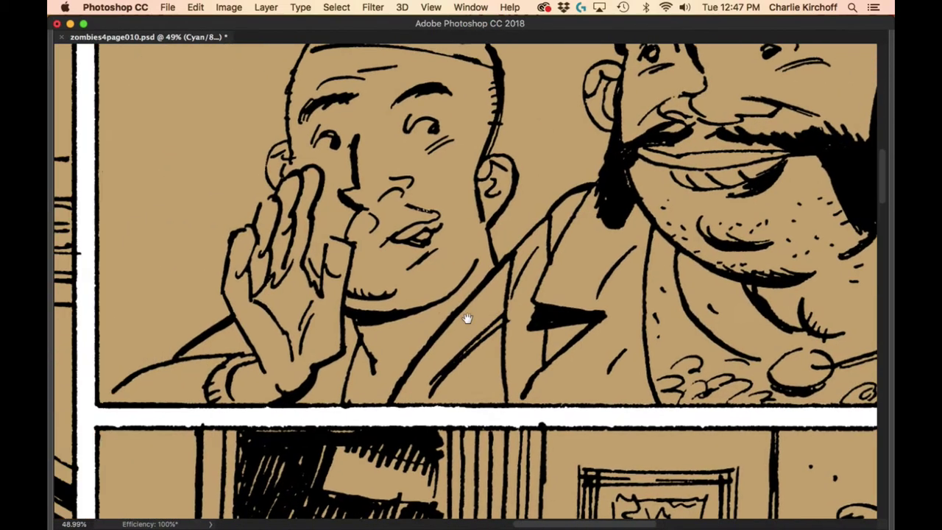
pyautogui.moveTo(178, 385)
pyautogui.mouseDown()
pyautogui.moveTo(233, 356)
pyautogui.moveTo(292, 303)
pyautogui.moveTo(289, 316)
pyautogui.moveTo(278, 278)
pyautogui.moveTo(277, 292)
pyautogui.moveTo(285, 237)
pyautogui.moveTo(330, 194)
pyautogui.moveTo(326, 158)
pyautogui.moveTo(334, 195)
pyautogui.moveTo(324, 170)
pyautogui.moveTo(349, 140)
pyautogui.moveTo(334, 327)
pyautogui.moveTo(337, 285)
pyautogui.moveTo(374, 231)
pyautogui.moveTo(409, 212)
pyautogui.moveTo(468, 209)
pyautogui.moveTo(491, 196)
pyautogui.moveTo(472, 211)
pyautogui.moveTo(512, 229)
pyautogui.moveTo(543, 272)
pyautogui.moveTo(539, 260)
pyautogui.moveTo(548, 336)
pyautogui.moveTo(527, 373)
pyautogui.moveTo(566, 363)
pyautogui.moveTo(556, 370)
pyautogui.moveTo(568, 392)
pyautogui.mouseUp()
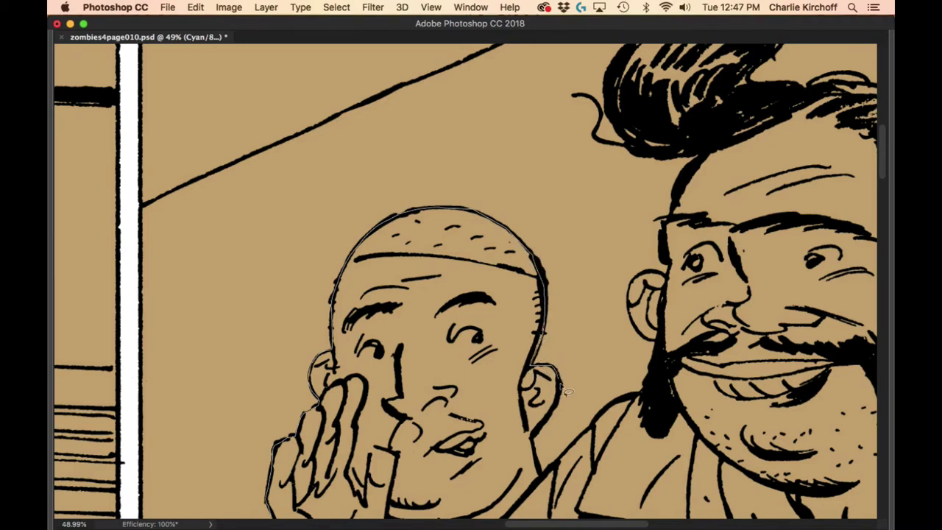
pyautogui.click(541, 476)
pyautogui.moveTo(551, 505)
pyautogui.mouseDown()
pyautogui.moveTo(536, 206)
pyautogui.moveTo(605, 184)
pyautogui.moveTo(498, 360)
pyautogui.mouseUp()
pyautogui.moveTo(494, 318)
pyautogui.mouseDown()
pyautogui.moveTo(460, 285)
pyautogui.moveTo(478, 305)
pyautogui.moveTo(483, 257)
pyautogui.mouseUp()
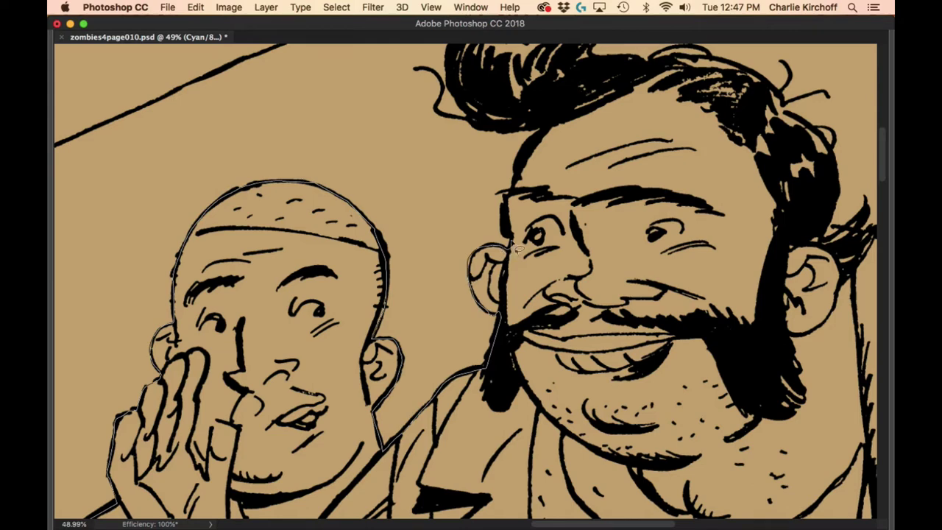
# Continue the lasso outline up the mustached man's forehead, around his quiff and along the top of his hair.
pyautogui.click(527, 151)
pyautogui.moveTo(529, 151); pyautogui.dragTo(498, 358)
pyautogui.click(519, 335)
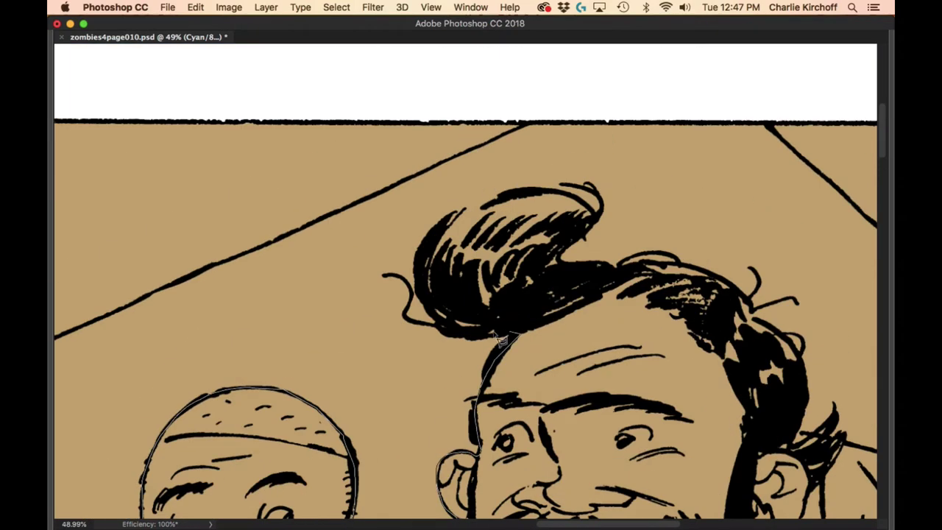
pyautogui.click(479, 337)
pyautogui.moveTo(440, 329)
pyautogui.mouseDown()
pyautogui.moveTo(421, 288)
pyautogui.moveTo(427, 250)
pyautogui.mouseUp()
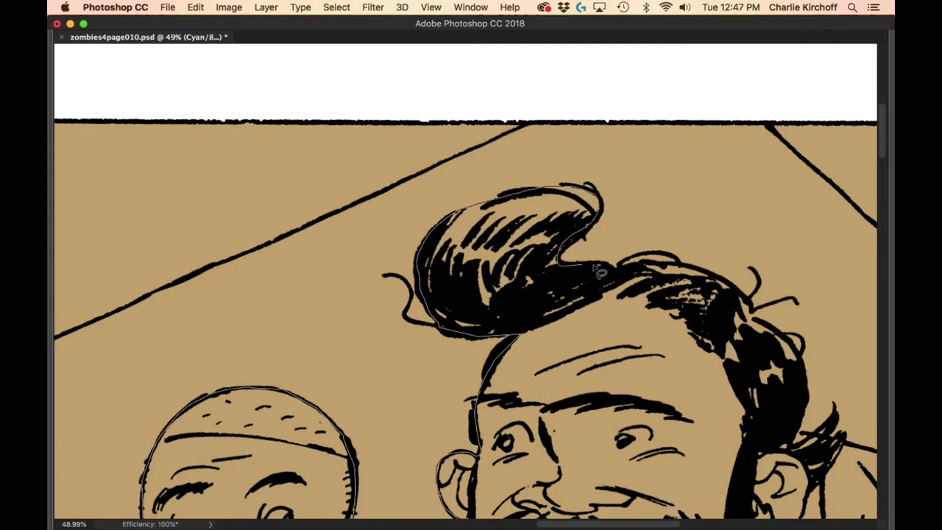
pyautogui.moveTo(735, 299)
pyautogui.mouseDown()
pyautogui.moveTo(599, 261)
pyautogui.moveTo(452, 192)
pyautogui.mouseUp()
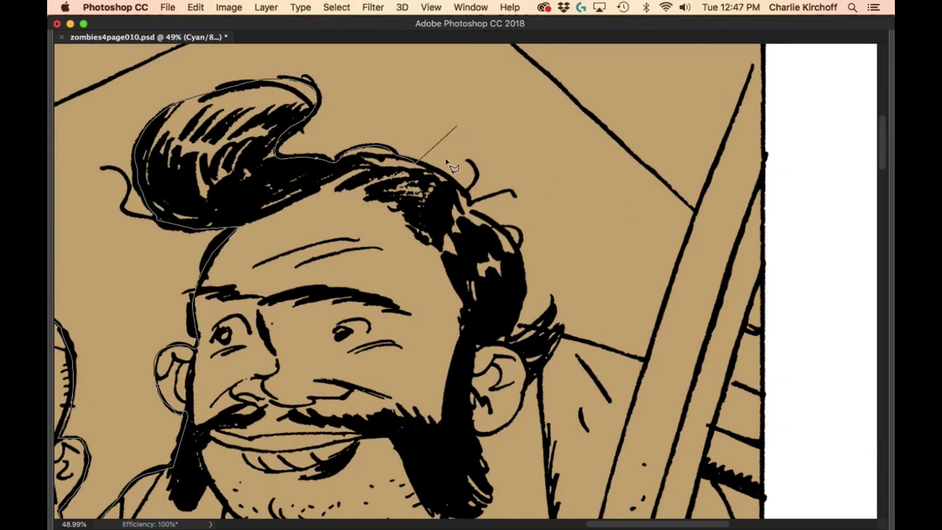
pyautogui.moveTo(508, 246); pyautogui.dragTo(515, 242)
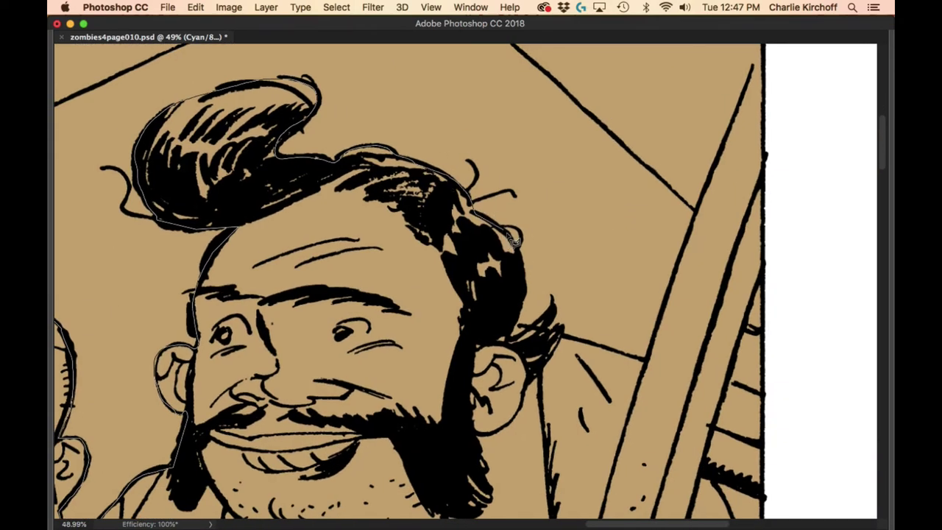
# Close the lasso outline along the back hair, shoulder, ladder, panel edge and gutter, and trim the selection to the panel's lower border.
pyautogui.moveTo(520, 279)
pyautogui.mouseDown()
pyautogui.moveTo(507, 324)
pyautogui.moveTo(528, 330)
pyautogui.moveTo(544, 318)
pyautogui.moveTo(541, 329)
pyautogui.moveTo(576, 335)
pyautogui.moveTo(552, 338)
pyautogui.moveTo(653, 364)
pyautogui.moveTo(710, 173)
pyautogui.moveTo(732, 153)
pyautogui.moveTo(586, 274)
pyautogui.moveTo(570, 222)
pyautogui.moveTo(561, 232)
pyautogui.moveTo(605, 190)
pyautogui.moveTo(620, 344)
pyautogui.moveTo(590, 501)
pyautogui.moveTo(587, 270)
pyautogui.moveTo(621, 116)
pyautogui.mouseUp()
pyautogui.moveTo(596, 180)
pyautogui.mouseDown()
pyautogui.moveTo(565, 193)
pyautogui.moveTo(561, 243)
pyautogui.mouseUp()
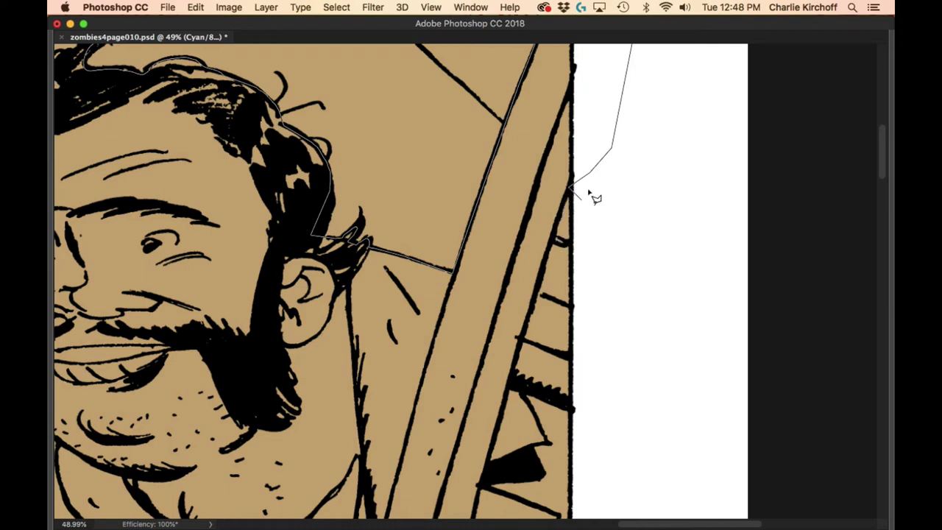
pyautogui.moveTo(604, 197)
pyautogui.mouseDown()
pyautogui.moveTo(599, 260)
pyautogui.moveTo(566, 251)
pyautogui.mouseUp()
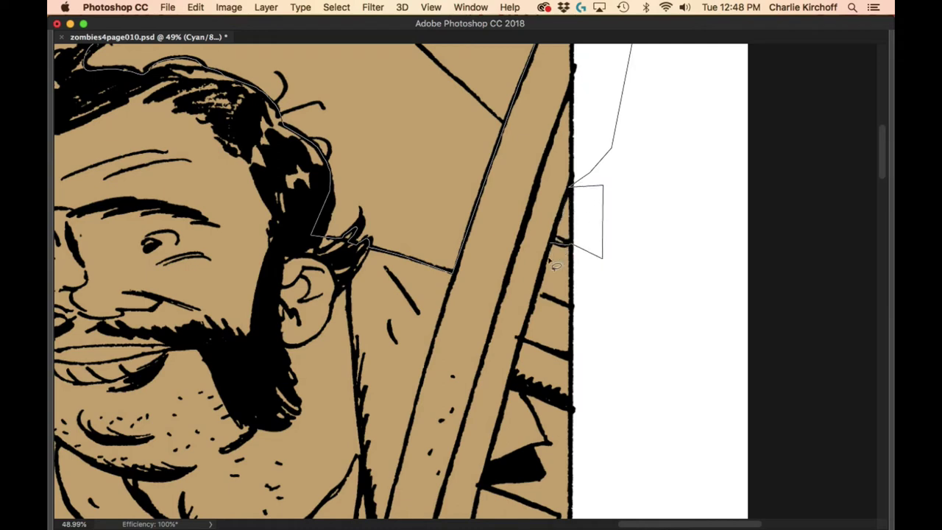
pyautogui.moveTo(547, 299)
pyautogui.mouseDown()
pyautogui.moveTo(599, 322)
pyautogui.moveTo(600, 483)
pyautogui.moveTo(595, 183)
pyautogui.moveTo(622, 318)
pyautogui.moveTo(565, 271)
pyautogui.moveTo(569, 288)
pyautogui.moveTo(427, 270)
pyautogui.moveTo(304, 283)
pyautogui.moveTo(173, 274)
pyautogui.moveTo(609, 313)
pyautogui.moveTo(363, 260)
pyautogui.moveTo(205, 316)
pyautogui.moveTo(284, 319)
pyautogui.moveTo(165, 314)
pyautogui.moveTo(545, 312)
pyautogui.moveTo(295, 324)
pyautogui.mouseUp()
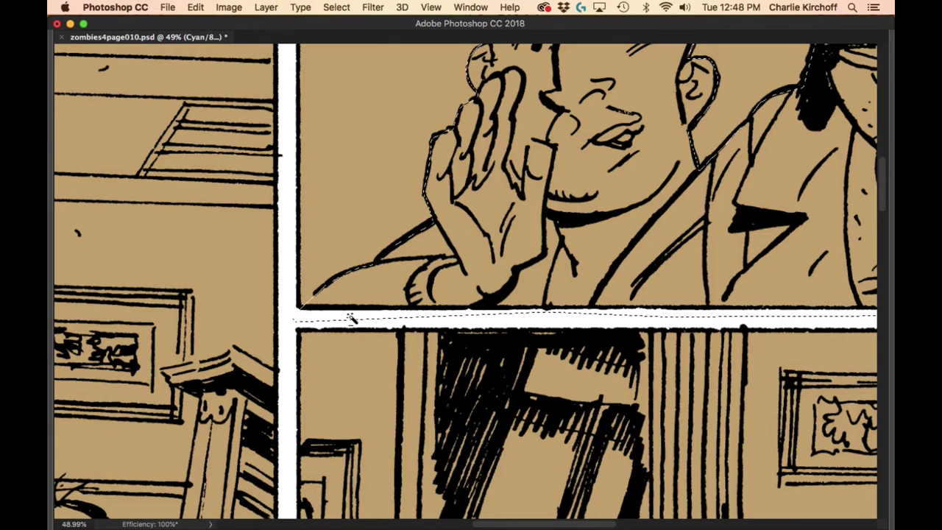
pyautogui.hscroll(5, 691, 350)
pyautogui.scroll(2, 691, 350)
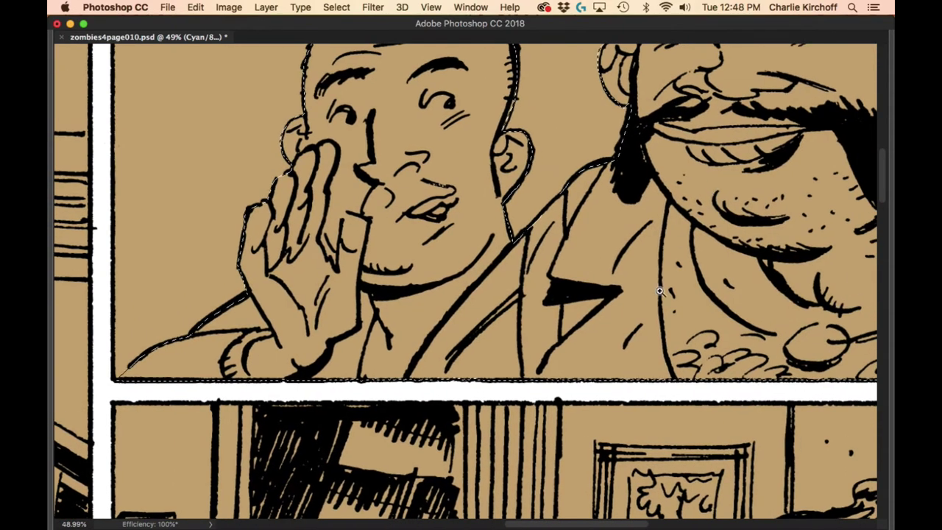
# Fill the selected figures and ladder in the upper right panel with slate blue (H 211, S 26, B 65).
pyautogui.moveTo(708, 339); pyautogui.dragTo(589, 340)
pyautogui.moveTo(786, 340); pyautogui.dragTo(543, 341)
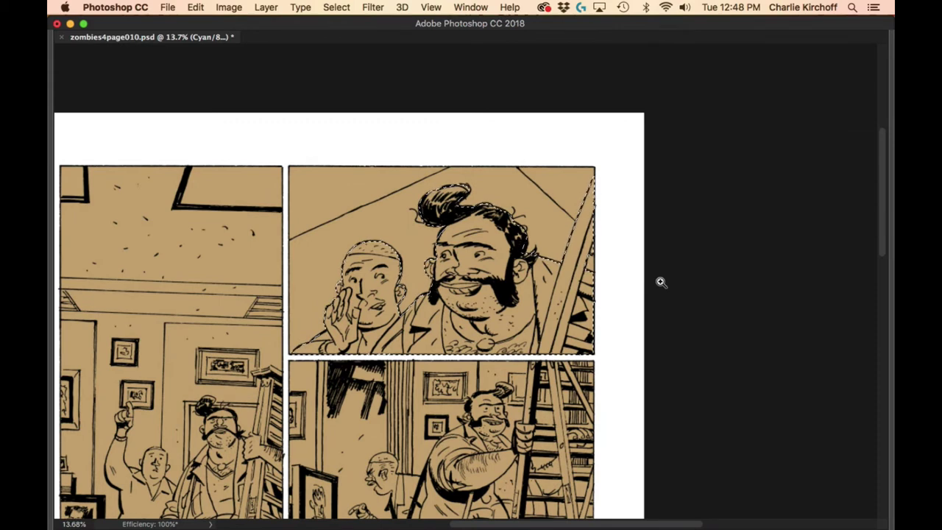
pyautogui.press('Tab')
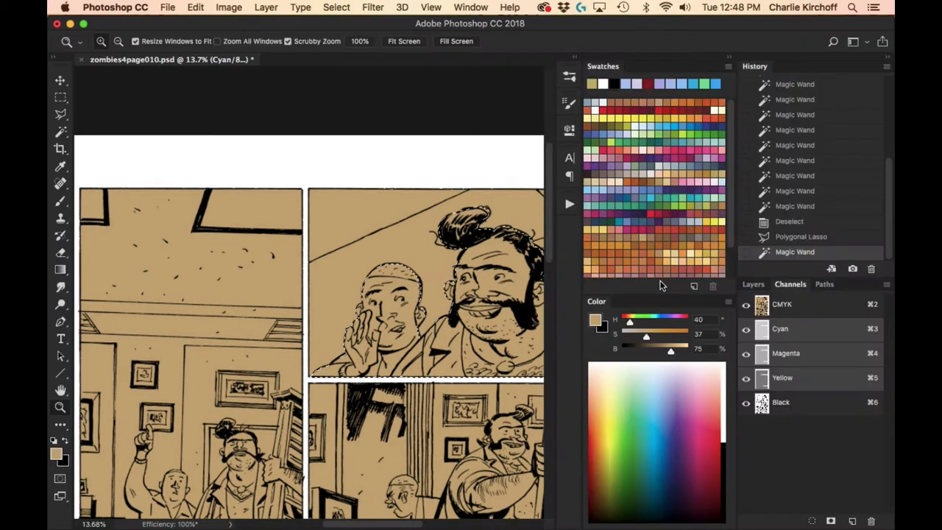
pyautogui.click(692, 165)
pyautogui.hotkey('alt', 'BackSpace')
pyautogui.press('Tab')
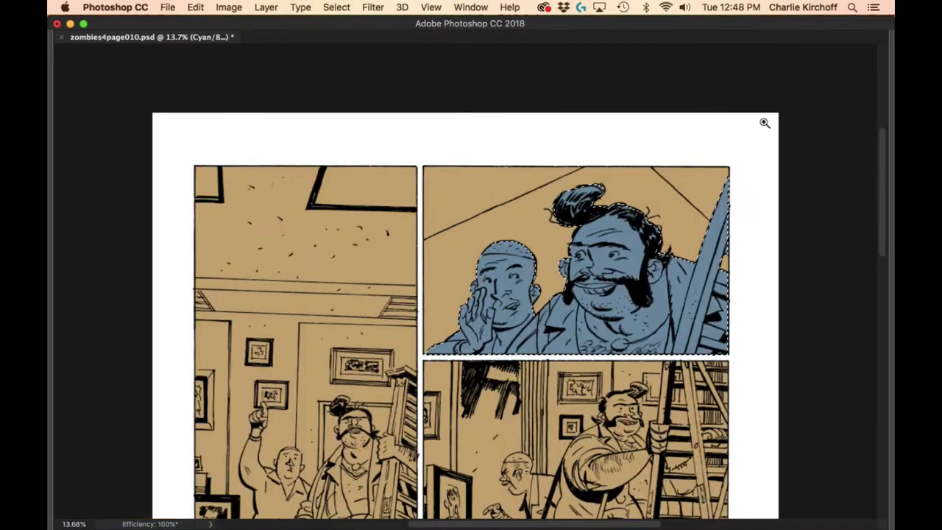
# Start a subtracting lasso outline around the ladder, following the upper rungs and the inner edge of its rail past the panel border.
pyautogui.scroll(5, 713, 263)
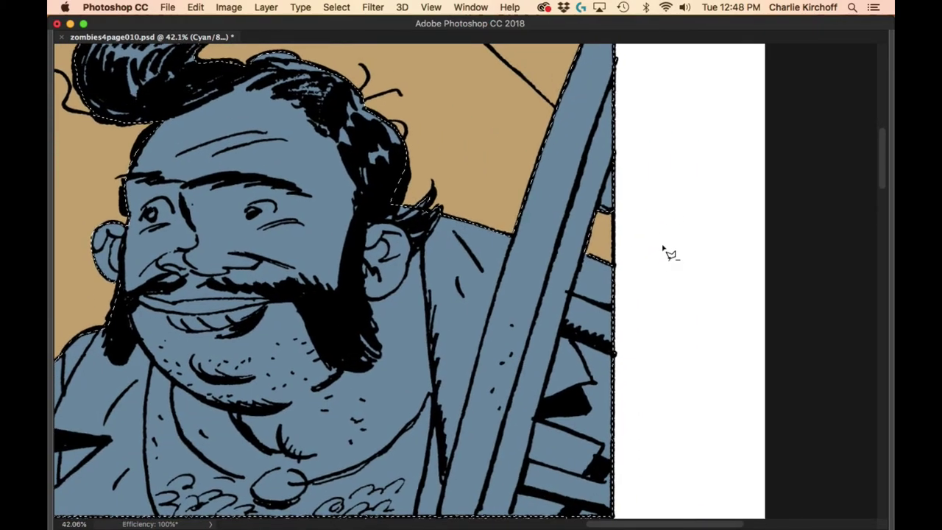
pyautogui.click(678, 251)
pyautogui.click(592, 243)
pyautogui.click(569, 293)
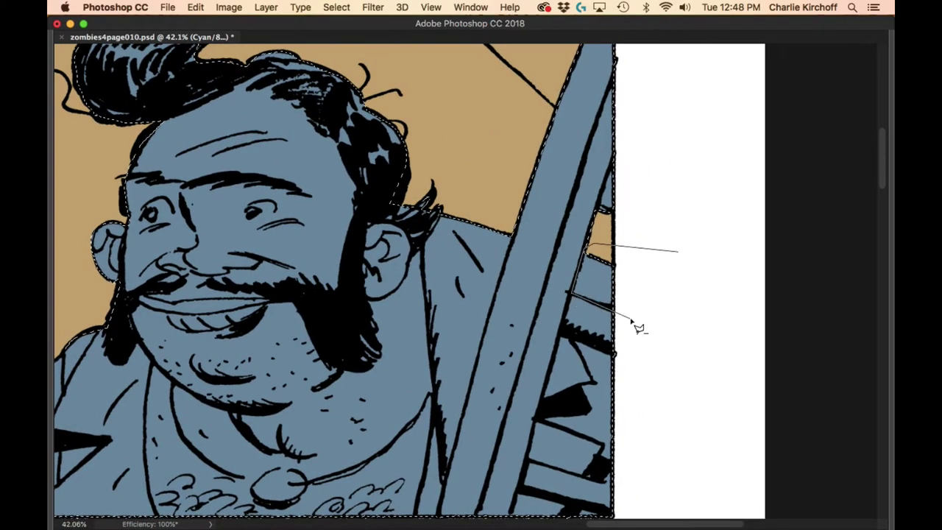
pyautogui.click(635, 314)
pyautogui.click(637, 361)
pyautogui.click(561, 331)
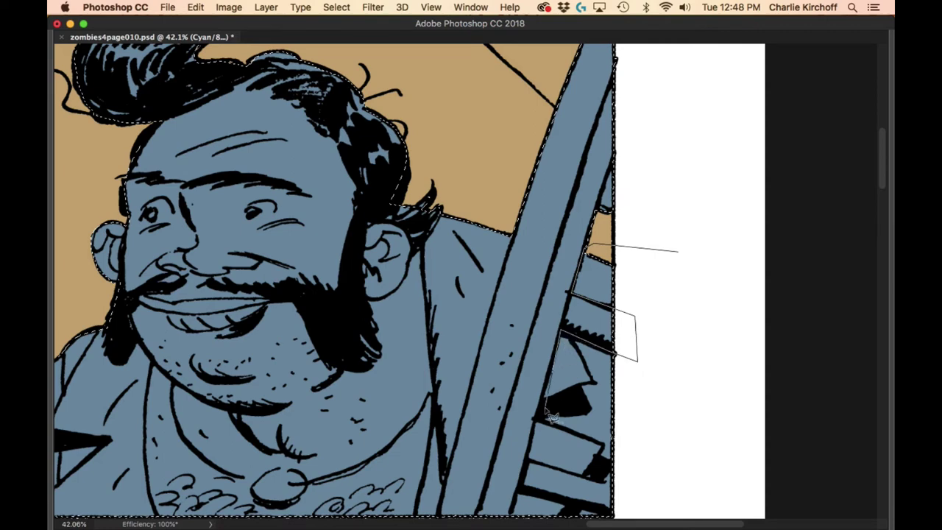
# Continue the subtracting outline down the ladder rail, around the lowest rung and into the gutter below the panel.
pyautogui.scroll(-5, 543, 412)
pyautogui.click(529, 293)
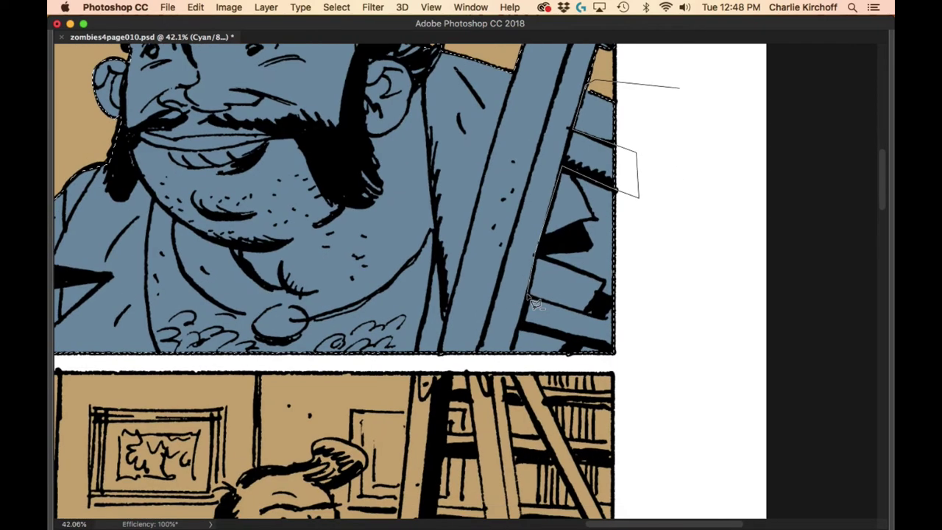
pyautogui.click(639, 327)
pyautogui.click(636, 348)
pyautogui.click(617, 350)
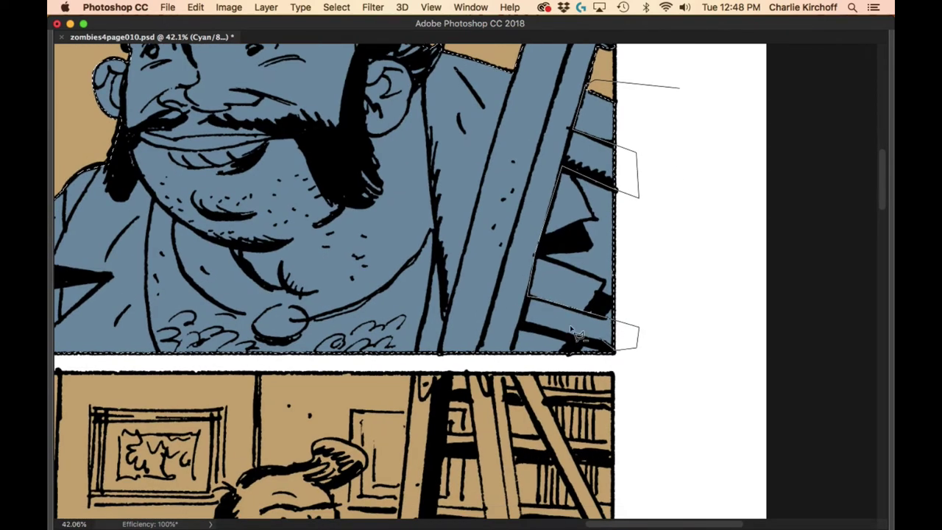
pyautogui.click(519, 326)
pyautogui.click(509, 366)
pyautogui.click(438, 375)
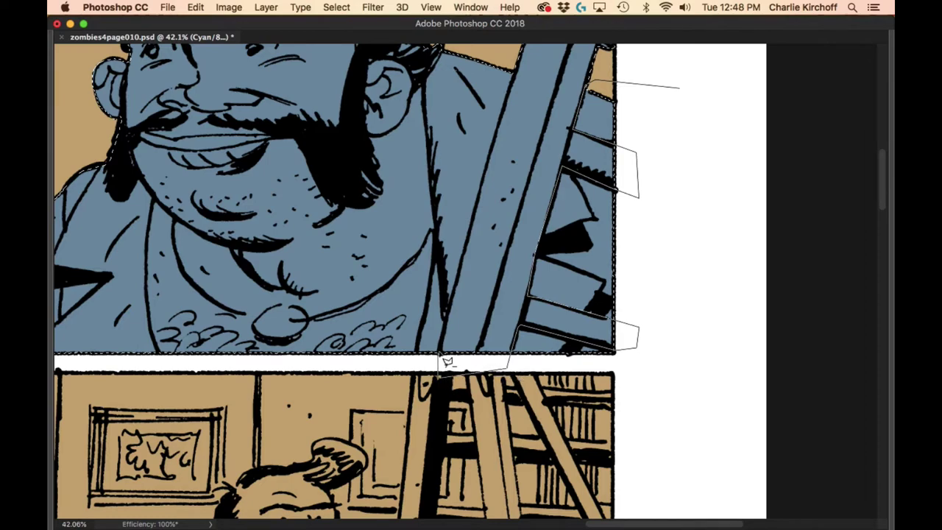
# Close the outline up the ladder's outer rail beside the mustached man's shoulder, removing the ladder from the selection.
pyautogui.click(439, 352)
pyautogui.click(509, 83)
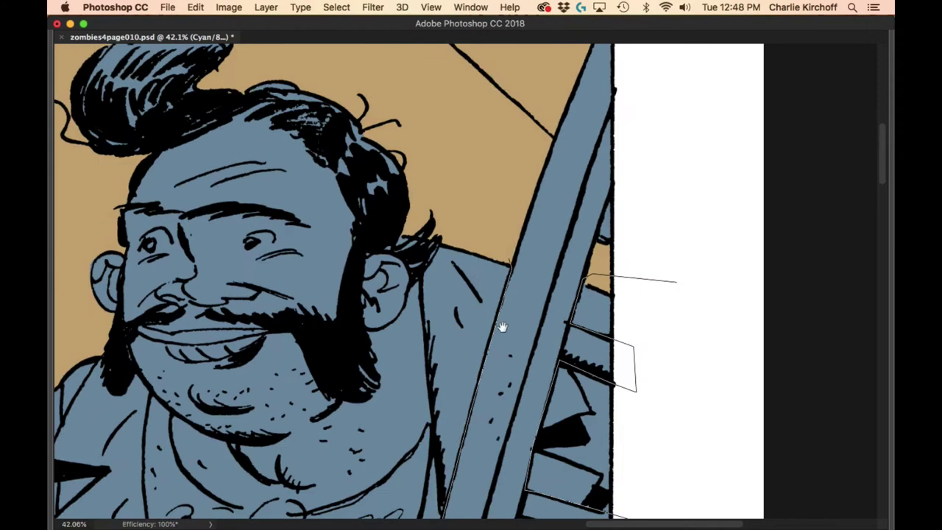
pyautogui.scroll(9, 505, 232)
pyautogui.moveTo(505, 231)
pyautogui.mouseDown()
pyautogui.moveTo(588, 75)
pyautogui.moveTo(694, 140)
pyautogui.moveTo(693, 328)
pyautogui.mouseUp()
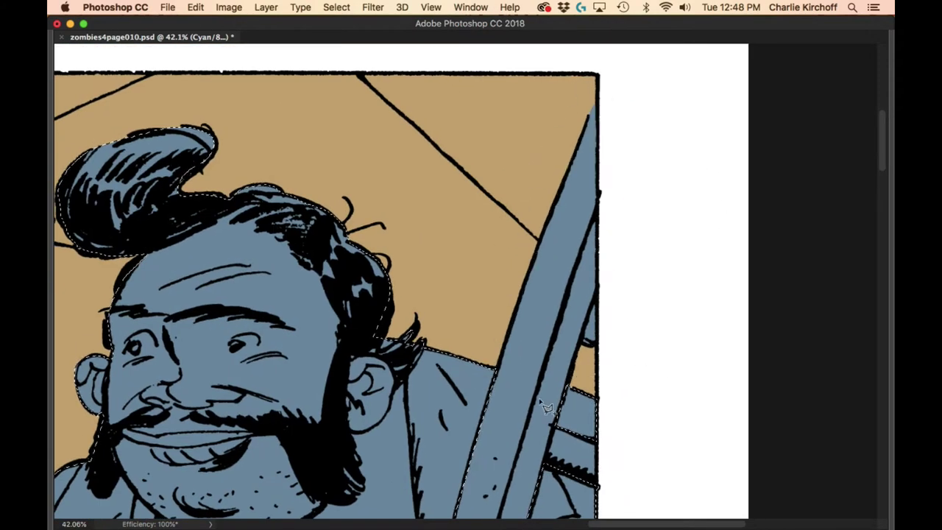
pyautogui.moveTo(541, 408); pyautogui.dragTo(592, 187)
pyautogui.moveTo(508, 384); pyautogui.dragTo(483, 347)
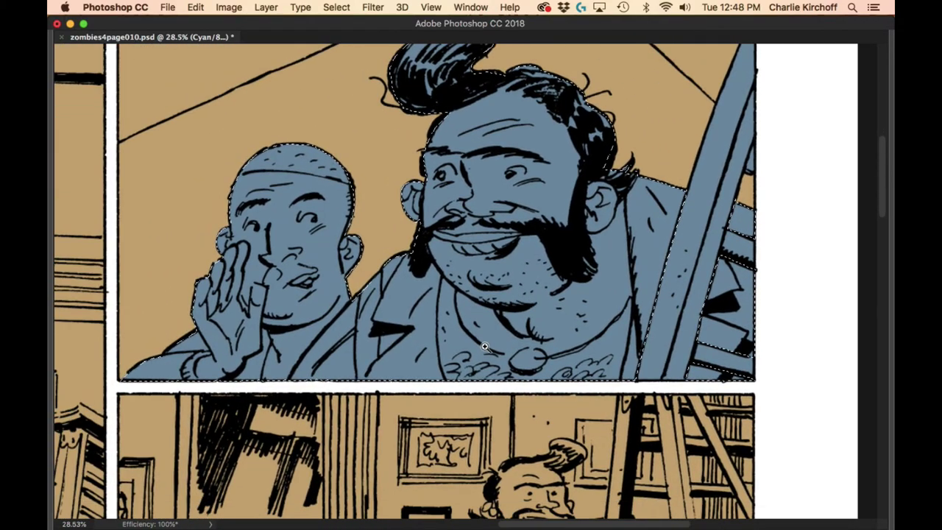
# Fill the two selected men with green (H 72, S 66, B 64).
pyautogui.press('Tab')
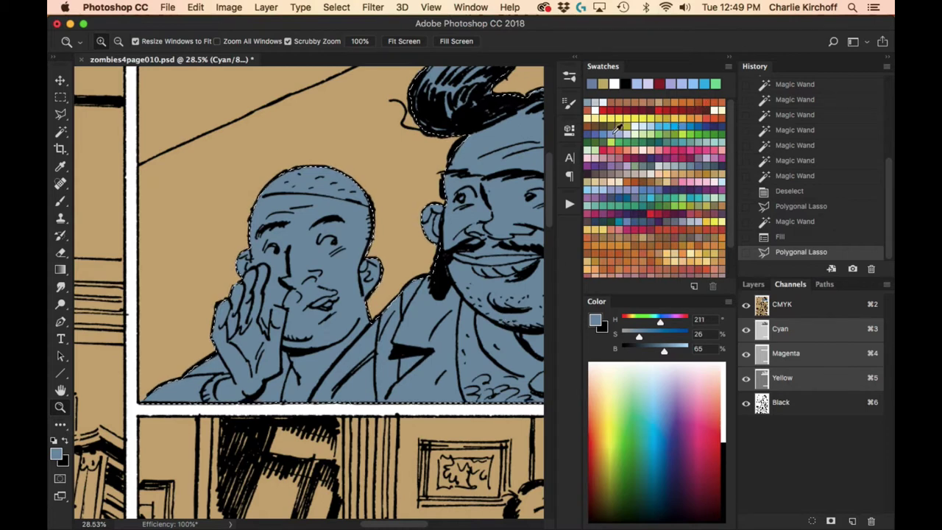
pyautogui.click(678, 129)
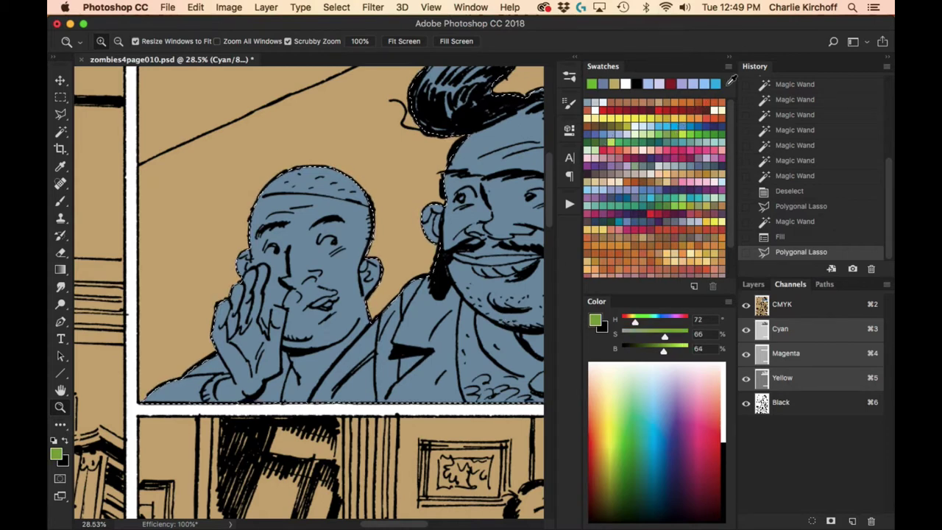
pyautogui.hotkey('alt', 'BackSpace')
# Subtract the bald man from the selection with the Polygonal Lasso and fill the mustached man with red (H 14, S 65, B 81).
pyautogui.press('l')
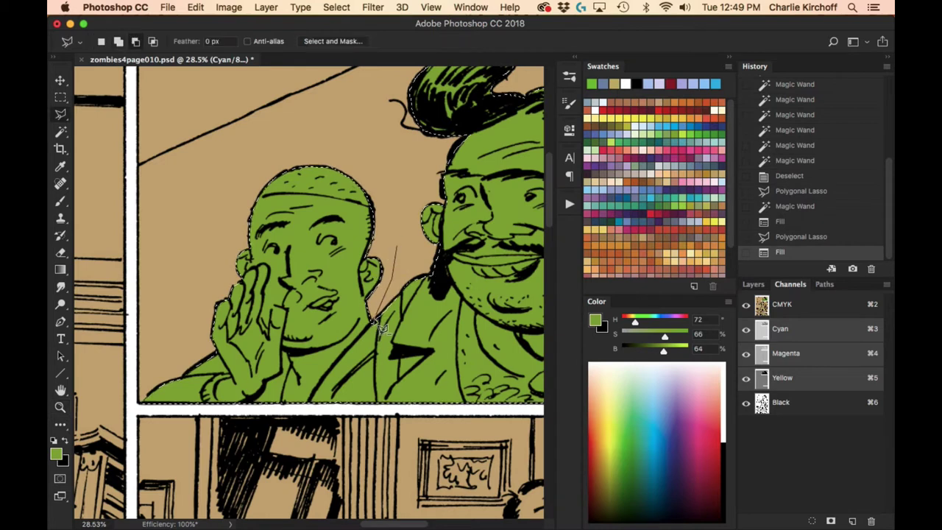
pyautogui.moveTo(233, 446)
pyautogui.mouseDown()
pyautogui.moveTo(373, 147)
pyautogui.moveTo(398, 246)
pyautogui.mouseUp()
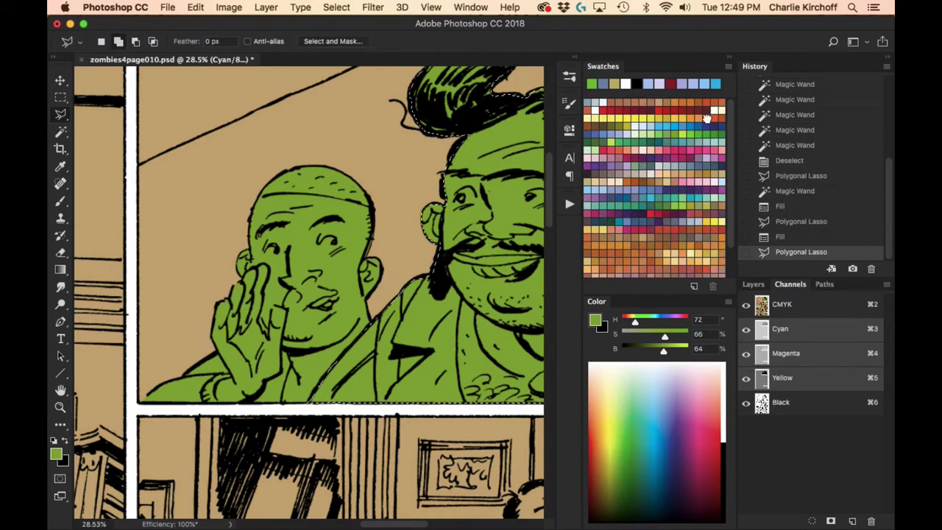
pyautogui.click(706, 117)
pyautogui.hotkey('alt', 'BackSpace')
# Subtract the mustached man's jacket shoulder and sleeve behind his neck and the ladder from the selection.
pyautogui.moveTo(506, 415); pyautogui.dragTo(353, 402)
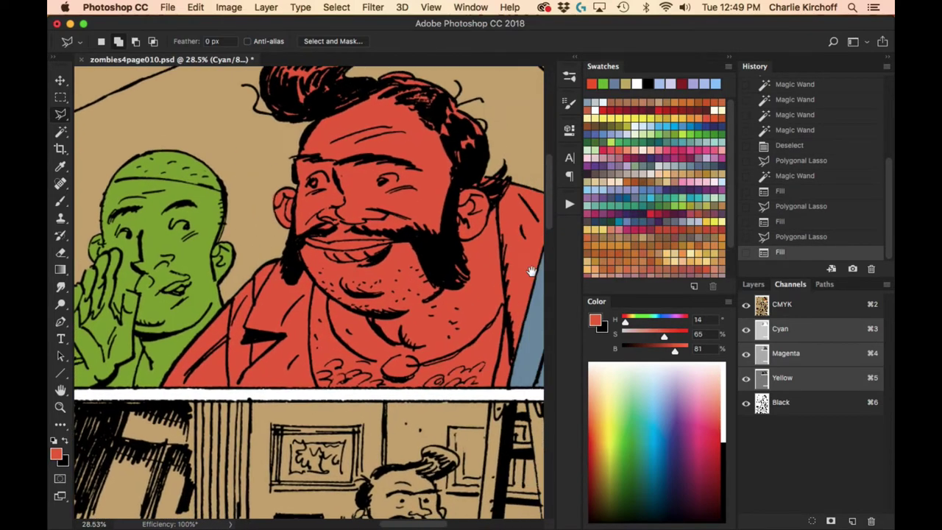
pyautogui.moveTo(494, 374); pyautogui.dragTo(445, 415)
pyautogui.hscroll(3, 444, 416)
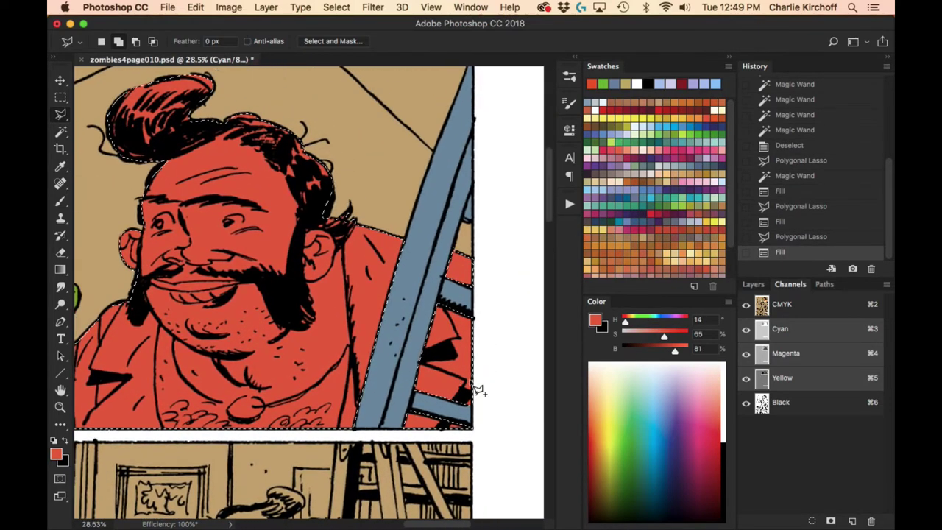
pyautogui.click(367, 442)
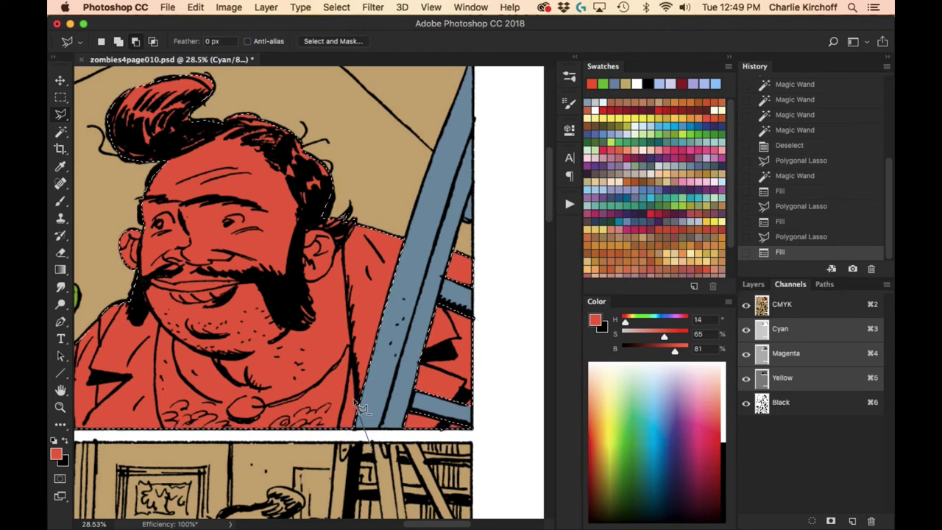
pyautogui.click(354, 230)
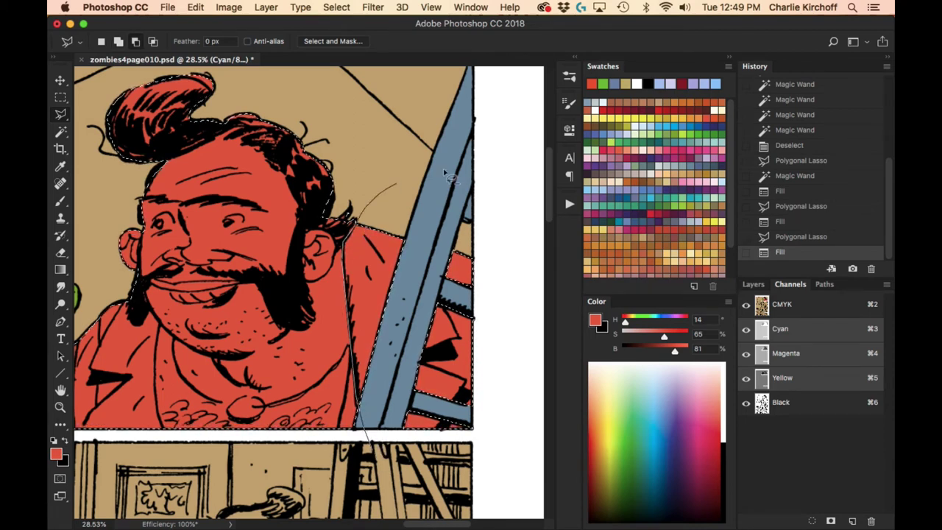
pyautogui.click(396, 184)
pyautogui.click(472, 168)
pyautogui.click(532, 251)
pyautogui.click(537, 331)
pyautogui.doubleClick(469, 475)
# Subtract the front jacket and lapel from the selection, and fill the head, neck and chest with warm gray (H 25, S 10, B 72).
pyautogui.hscroll(-5, 412, 416)
pyautogui.click(360, 439)
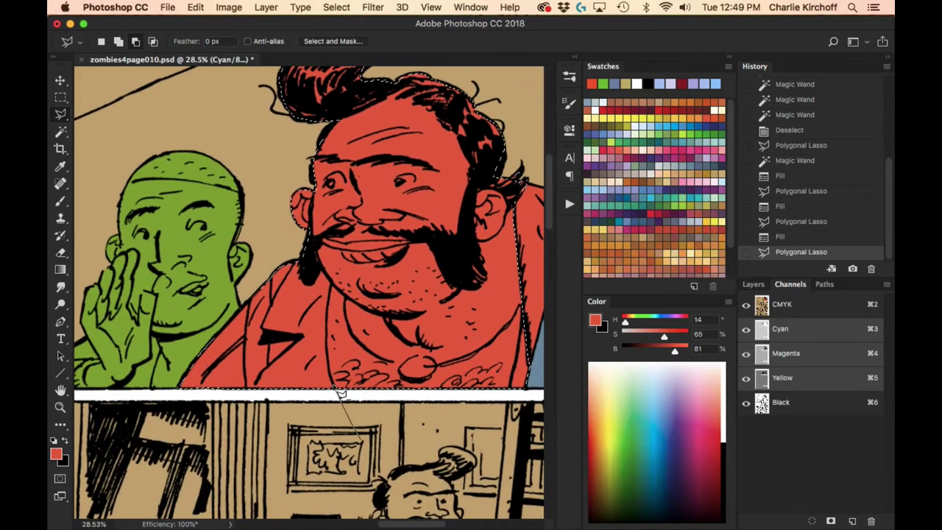
pyautogui.moveTo(339, 392)
pyautogui.mouseDown()
pyautogui.moveTo(326, 340)
pyautogui.moveTo(335, 287)
pyautogui.moveTo(328, 277)
pyautogui.moveTo(307, 286)
pyautogui.moveTo(307, 259)
pyautogui.moveTo(244, 260)
pyautogui.moveTo(165, 428)
pyautogui.moveTo(294, 460)
pyautogui.mouseUp()
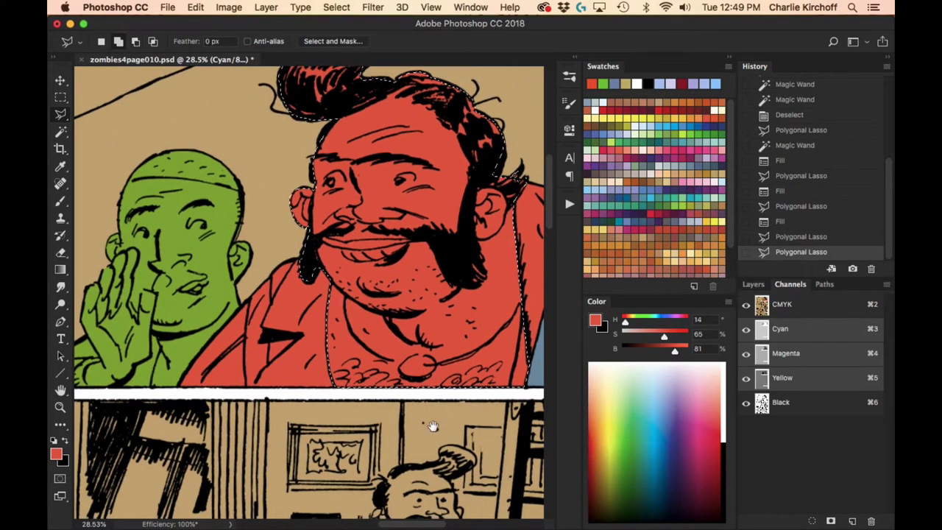
pyautogui.hscroll(5, 433, 427)
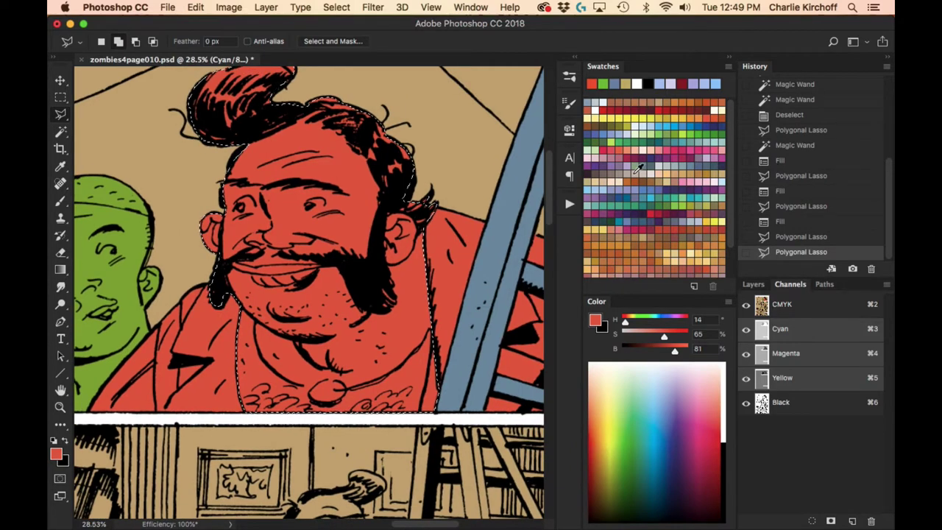
pyautogui.click(711, 111)
pyautogui.hotkey('alt', 'BackSpace')
# Subtract the thin strip behind the mustached man's neck from the selection and fill the rest with brown (H 30, S 59, B 50).
pyautogui.press('alt')
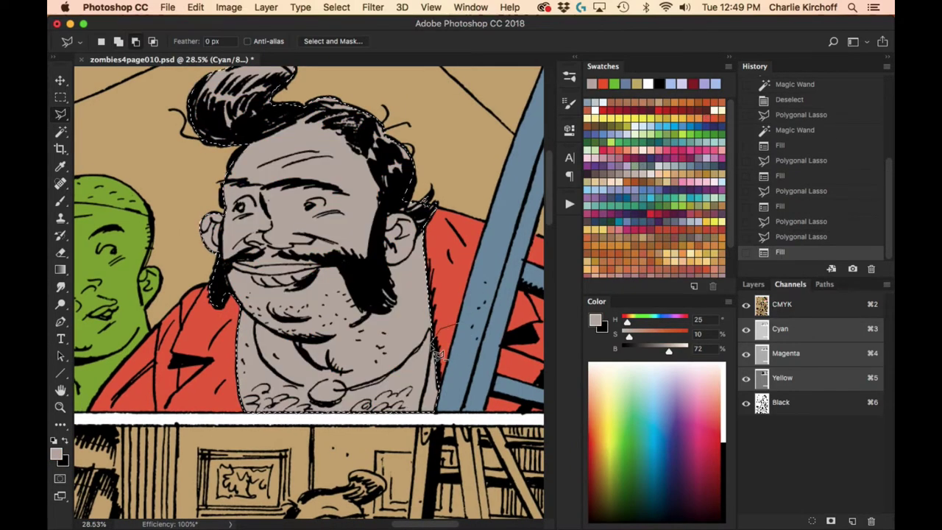
pyautogui.doubleClick(487, 368)
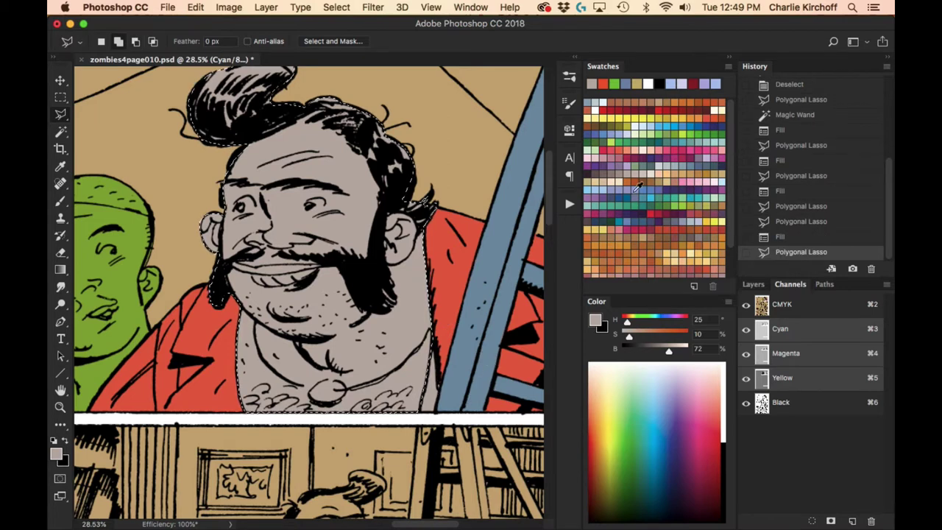
pyautogui.click(712, 270)
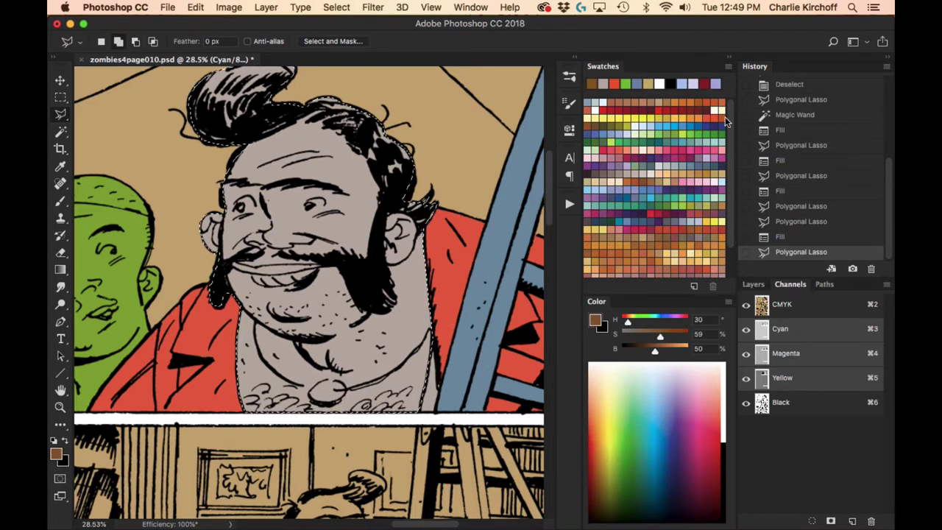
pyautogui.hotkey('alt', 'BackSpace')
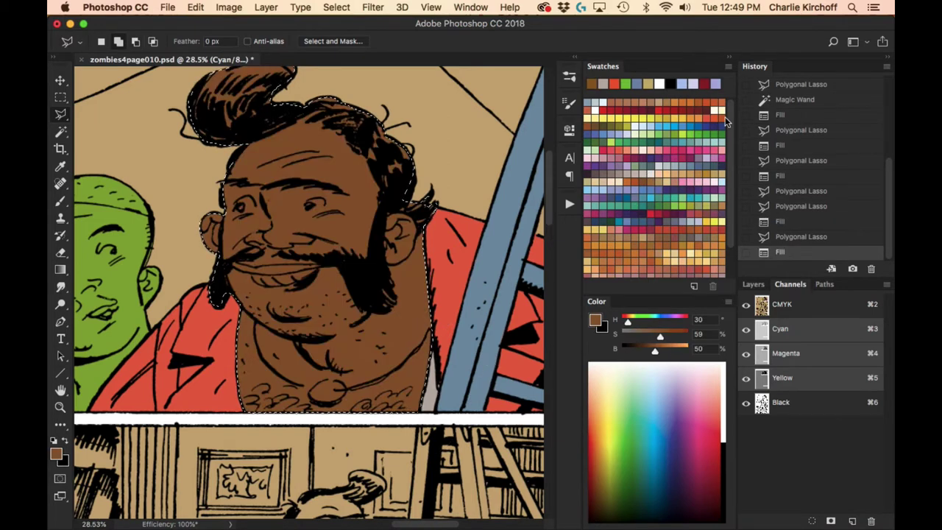
# Subtract the pendant on his chest from the selection and fill the rest with gray-blue (H 214, S 20, B 73).
pyautogui.click(349, 391)
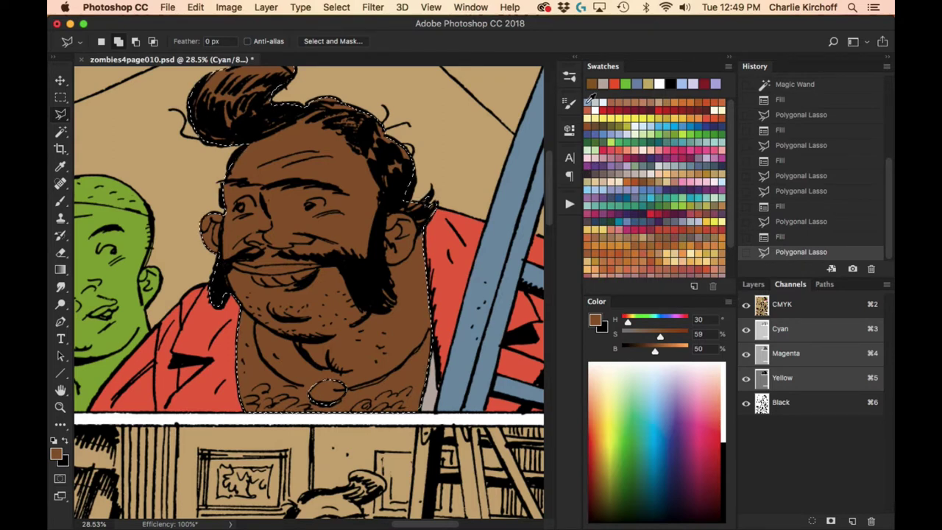
pyautogui.click(592, 99)
pyautogui.hotkey('alt', 'BackSpace')
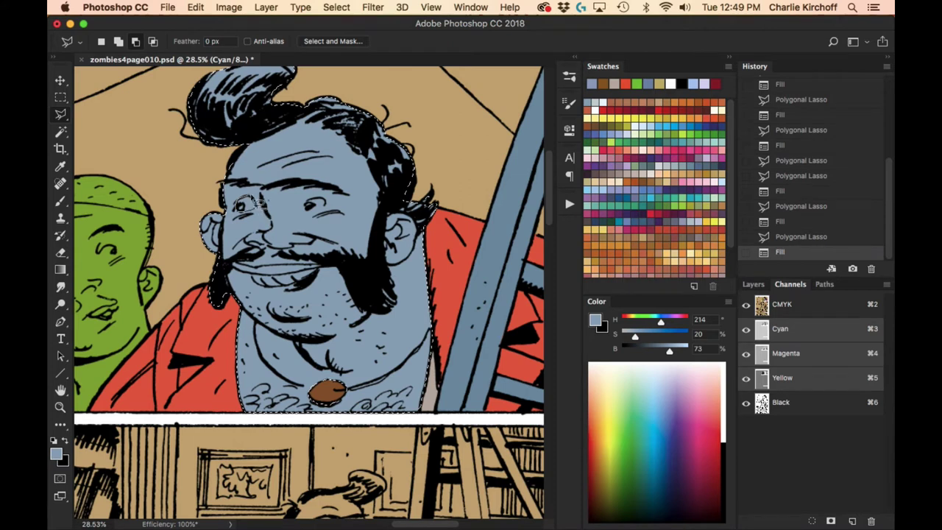
# Subtract the mustached man's two eyes and his teeth from the selection with the lasso.
pyautogui.click(251, 198)
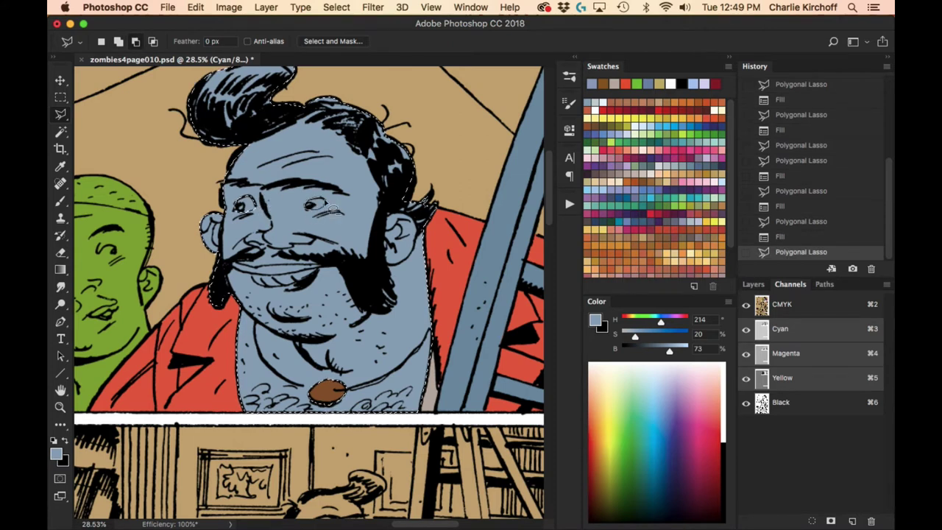
pyautogui.click(333, 209)
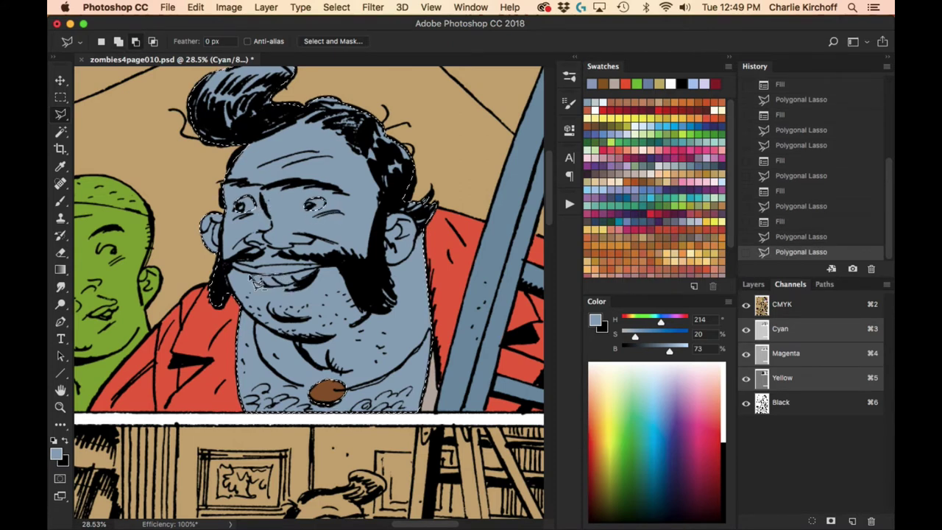
pyautogui.click(329, 266)
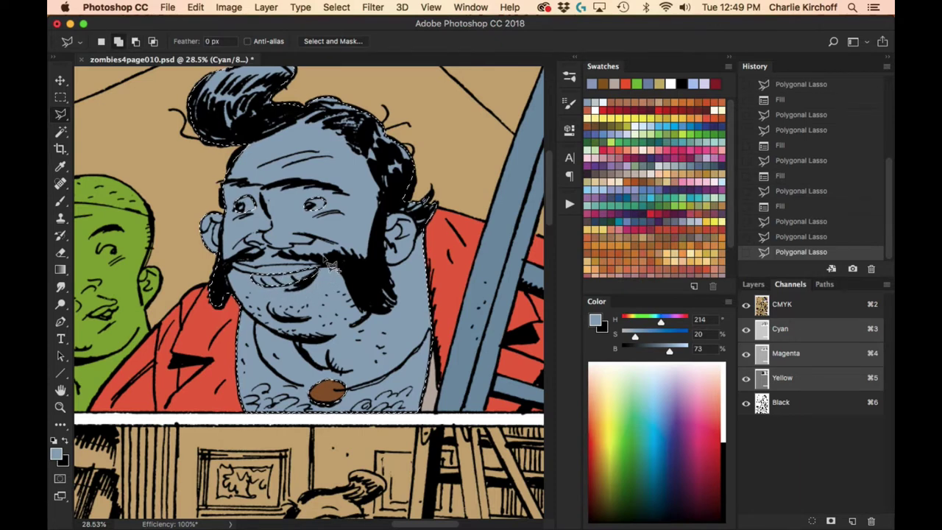
# Fill the selected skin and hair with a light reddish tan, then refill it with a darker one (H 25, S 46, B 66).
pyautogui.click(641, 101)
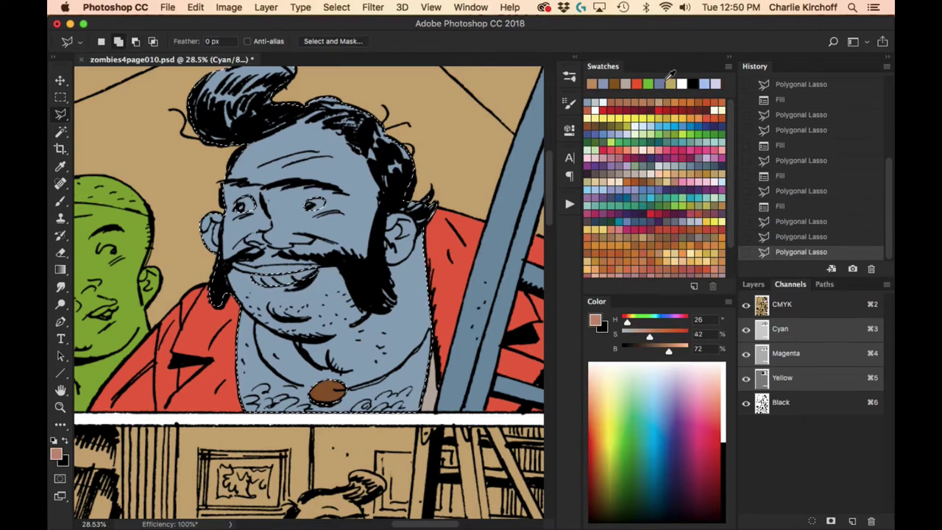
pyautogui.hotkey('alt', 'BackSpace')
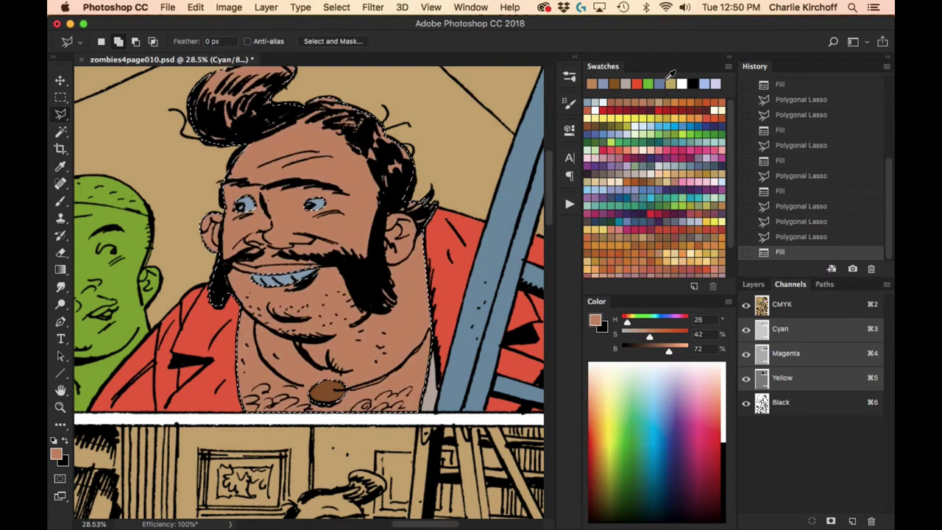
pyautogui.click(624, 84)
pyautogui.hotkey('alt', 'BackSpace')
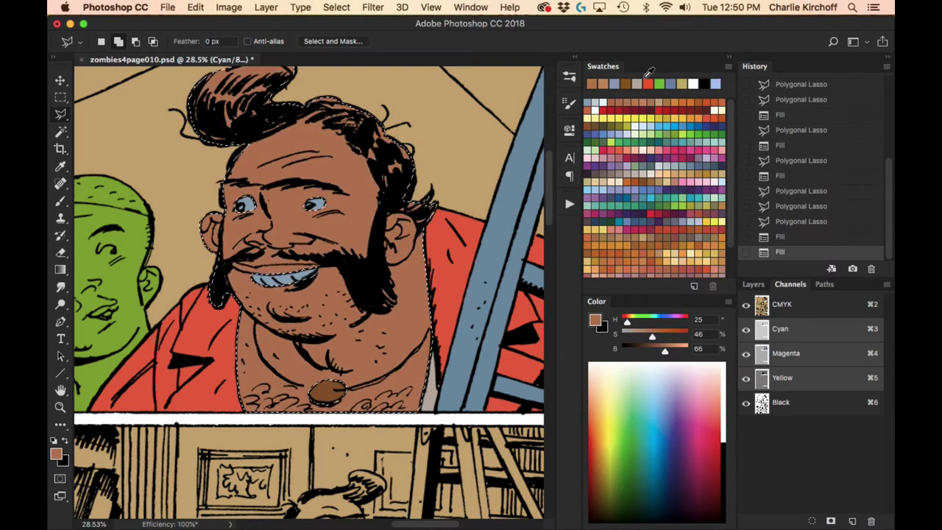
# Refill the selected skin and hair of the mustached man with a reddish brown (H 23, S 48, B 65).
pyautogui.click(611, 102)
pyautogui.hotkey('alt', 'BackSpace')
# Subtract the mustached man's face, ears and neck from the selection and fill the remaining hair and sideburns with dark purple (H 297, S 19, B 21).
pyautogui.press('alt')
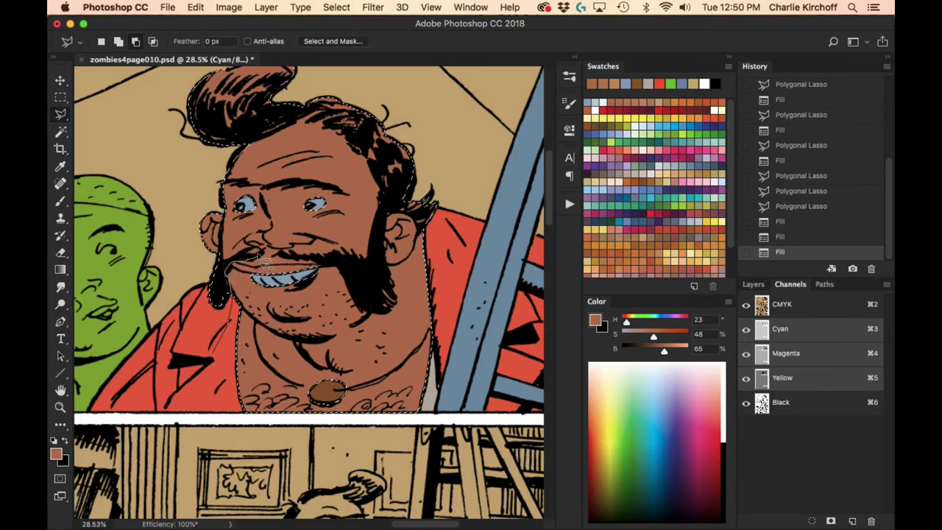
pyautogui.moveTo(213, 162)
pyautogui.mouseDown()
pyautogui.moveTo(309, 120)
pyautogui.moveTo(379, 105)
pyautogui.moveTo(354, 135)
pyautogui.moveTo(383, 190)
pyautogui.moveTo(375, 245)
pyautogui.moveTo(355, 289)
pyautogui.moveTo(404, 307)
pyautogui.mouseUp()
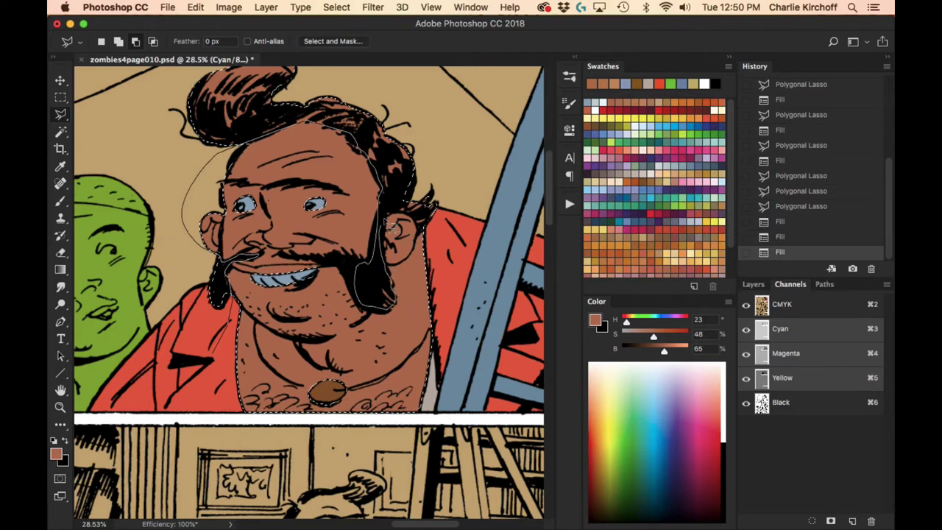
pyautogui.moveTo(391, 226)
pyautogui.mouseDown()
pyautogui.moveTo(418, 222)
pyautogui.moveTo(417, 233)
pyautogui.moveTo(437, 243)
pyautogui.moveTo(467, 379)
pyautogui.moveTo(337, 461)
pyautogui.moveTo(204, 403)
pyautogui.mouseUp()
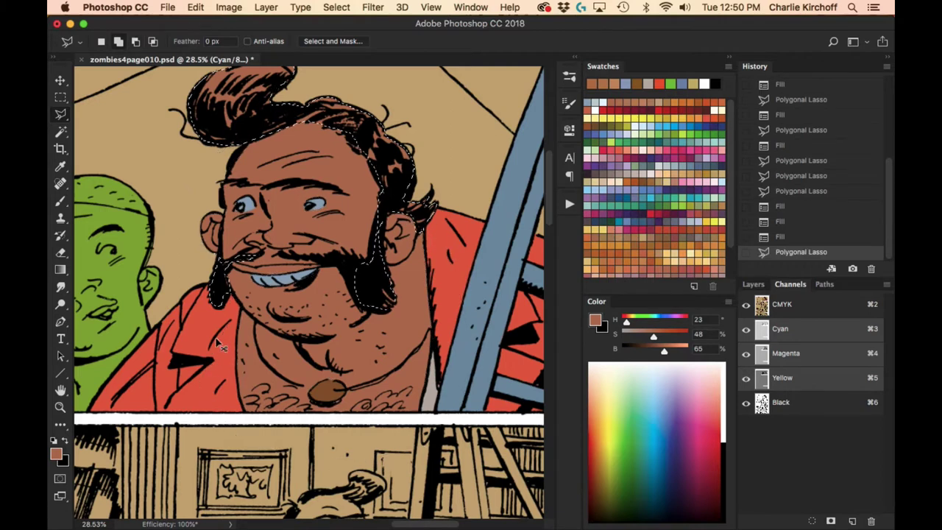
pyautogui.click(591, 171)
pyautogui.hotkey('alt', 'BackSpace')
# Drop the hair selection and select the entire green figure with the Magic Wand.
pyautogui.hscroll(-5, 471, 272)
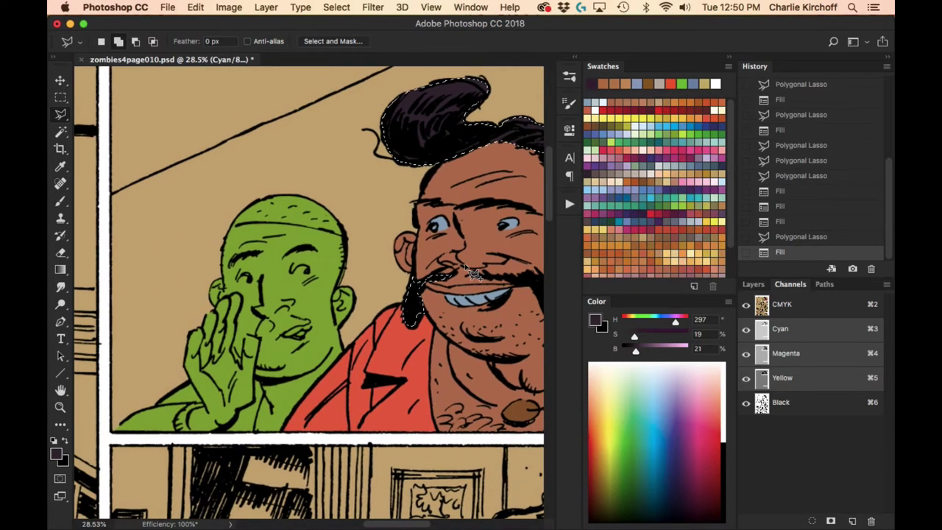
pyautogui.press('super+d')
pyautogui.press('w')
pyautogui.click(292, 313)
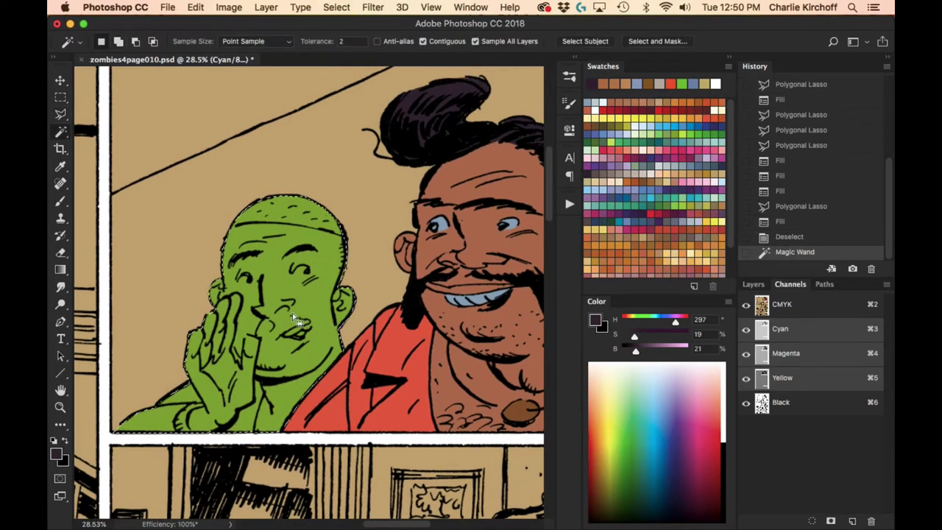
# Subtract the green figure's clothing from the selection with the lasso and fill the rest with brown (H 27, S 65, B 56).
pyautogui.press('l')
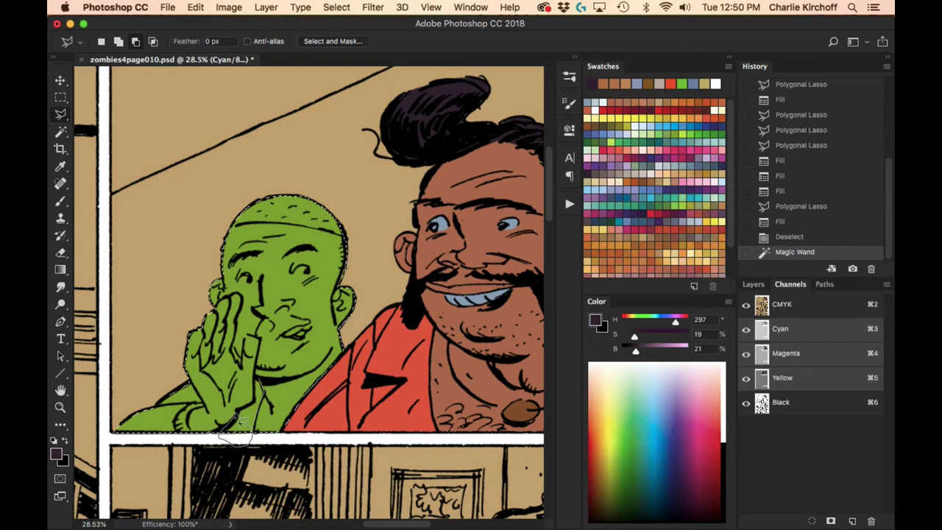
pyautogui.doubleClick(259, 388)
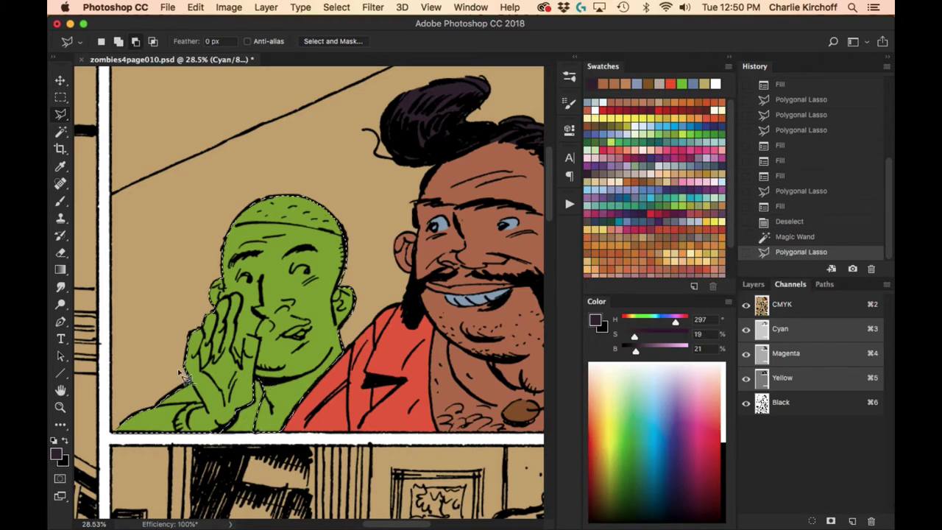
pyautogui.click(194, 433)
pyautogui.click(148, 458)
pyautogui.click(112, 447)
pyautogui.click(95, 417)
pyautogui.doubleClick(188, 340)
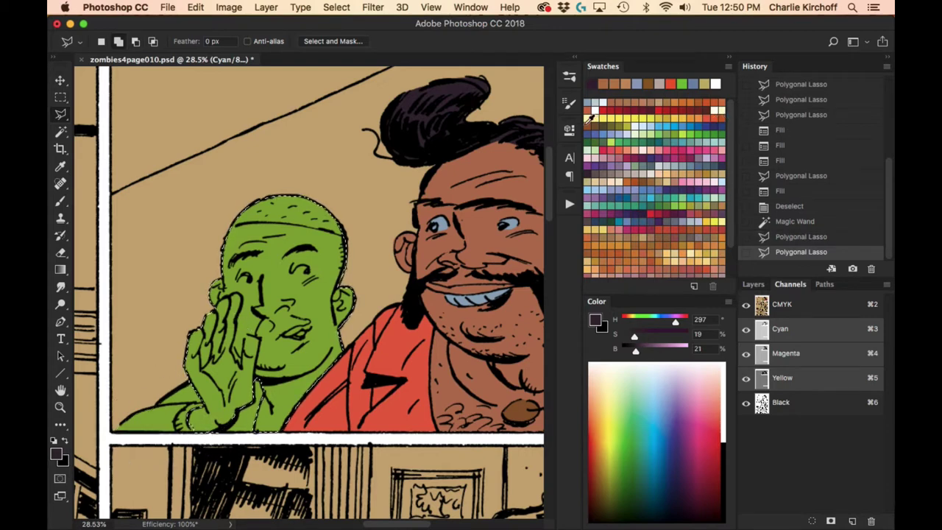
pyautogui.click(635, 82)
pyautogui.hotkey('alt', 'BackSpace')
# Subtract the short-haired man's hair from the selection and fill the rest with gray-blue (H 214, S 20, B 73).
pyautogui.keyDown('shift'); pyautogui.click(334, 166); pyautogui.keyUp('shift')
pyautogui.click(252, 174)
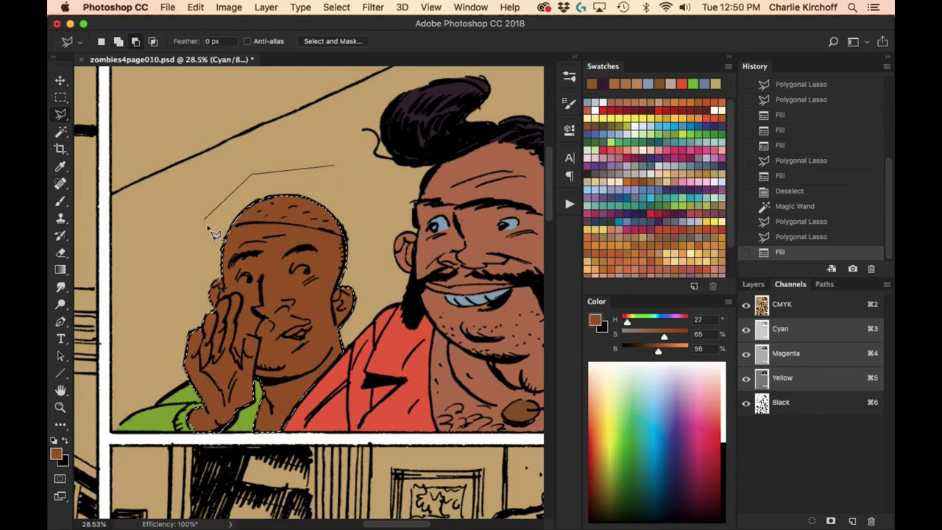
pyautogui.click(238, 225)
pyautogui.click(264, 221)
pyautogui.click(292, 225)
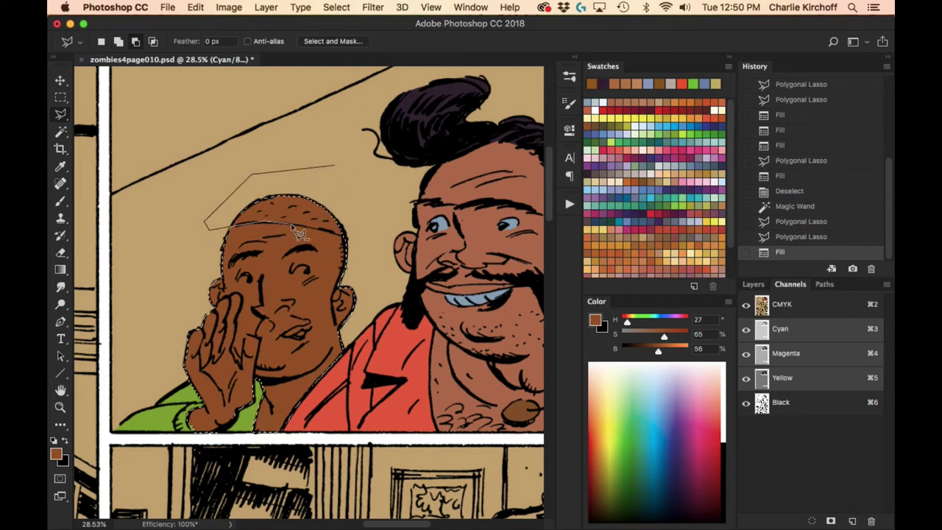
pyautogui.click(348, 238)
pyautogui.doubleClick(385, 192)
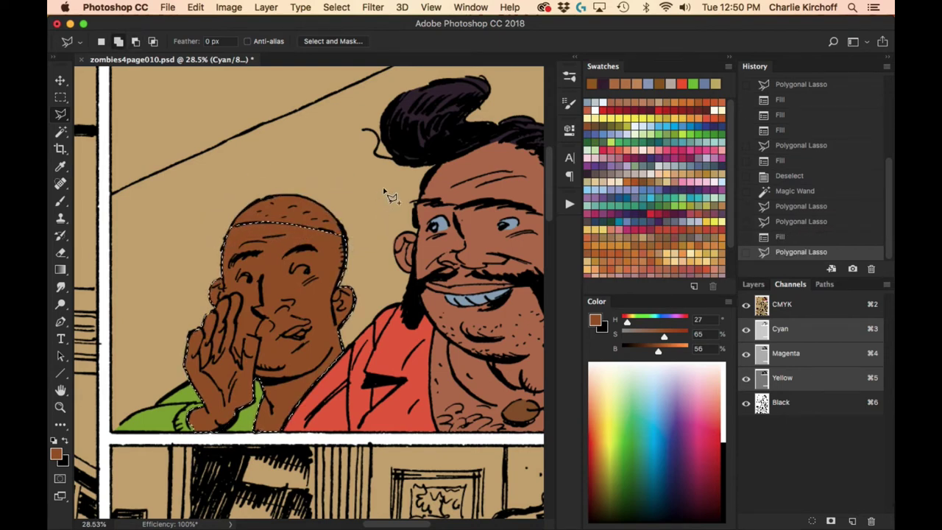
pyautogui.click(588, 109)
pyautogui.hotkey('alt', 'BackSpace')
# Subtract the short-haired man's two eyes and his teeth from the selection with the lasso.
pyautogui.press('z')
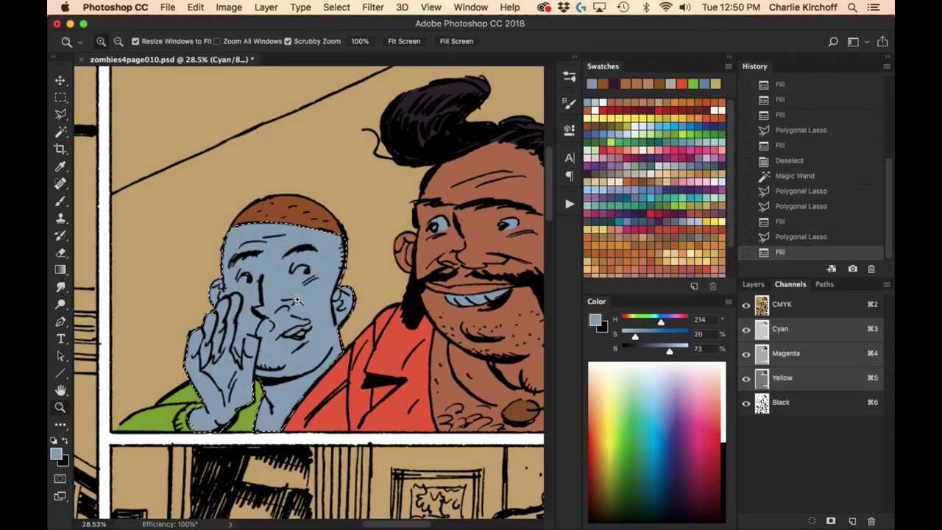
pyautogui.moveTo(296, 296); pyautogui.dragTo(375, 310)
pyautogui.press('l')
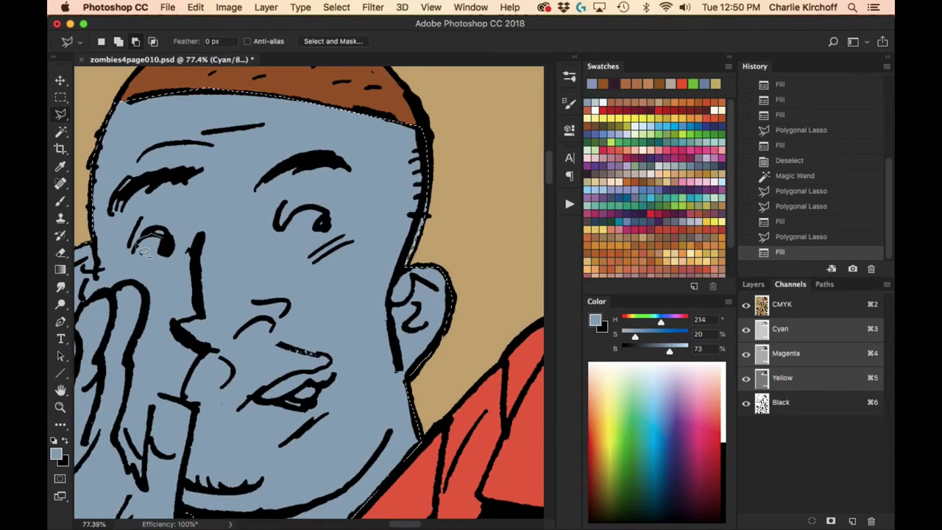
pyautogui.doubleClick(169, 232)
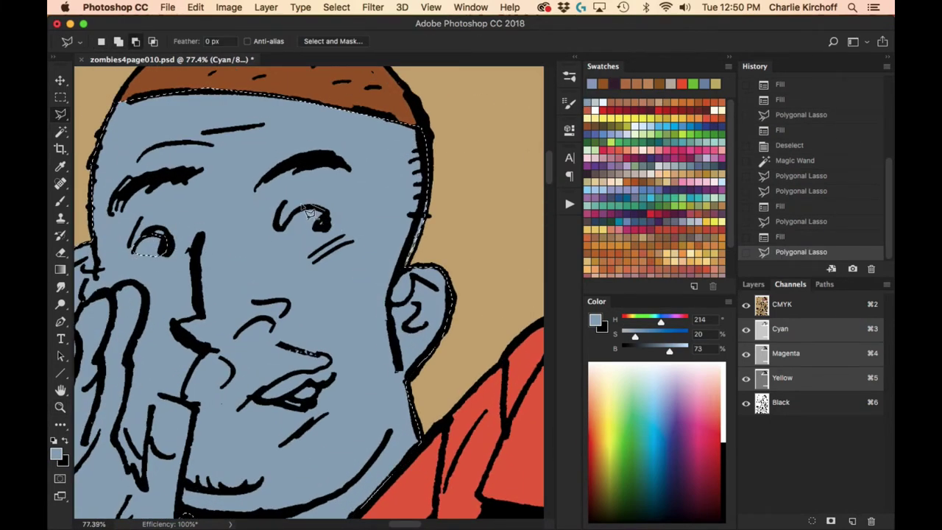
pyautogui.doubleClick(331, 219)
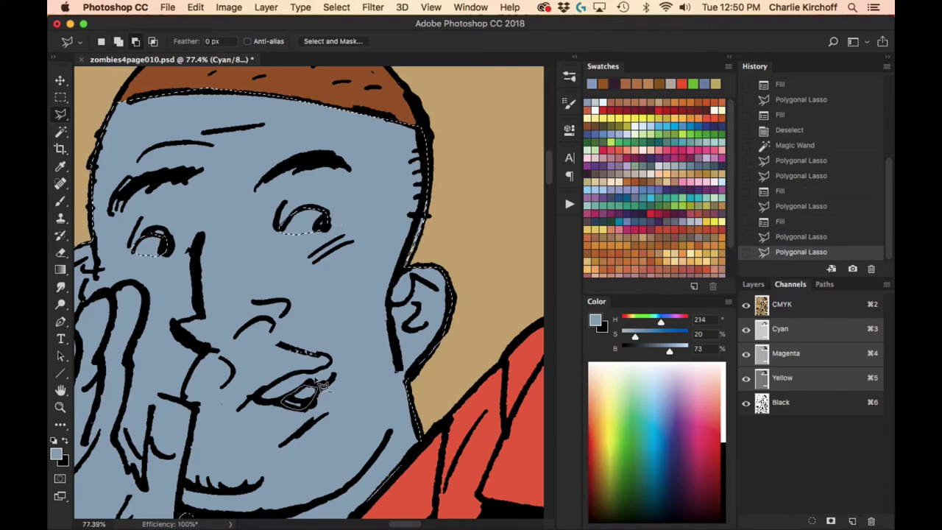
pyautogui.doubleClick(322, 385)
# Fill the short-haired man's selected skin with a light reddish tan (H 26, S 42, B 72) and deselect it.
pyautogui.press('super+minus')
pyautogui.press('super+minus')
pyautogui.press('super+0')
pyautogui.press('z')
pyautogui.moveTo(338, 143); pyautogui.dragTo(439, 135)
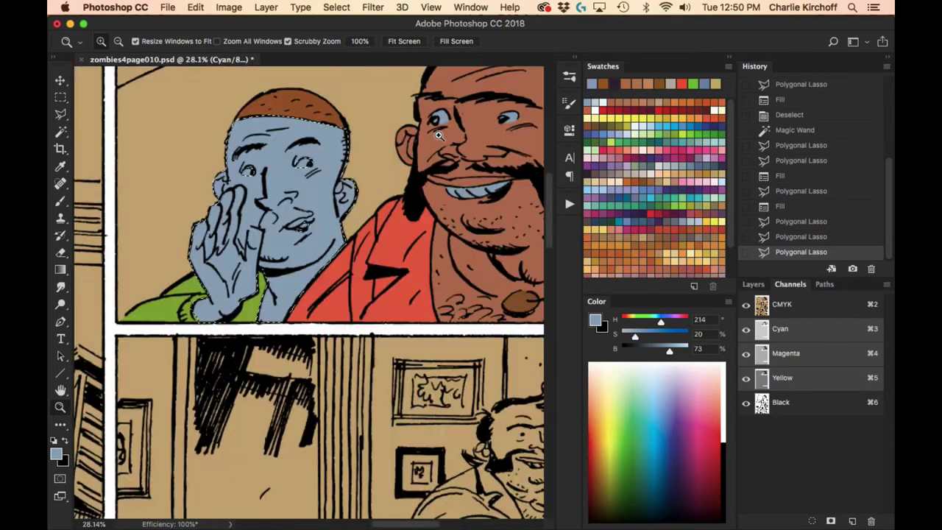
pyautogui.click(671, 83)
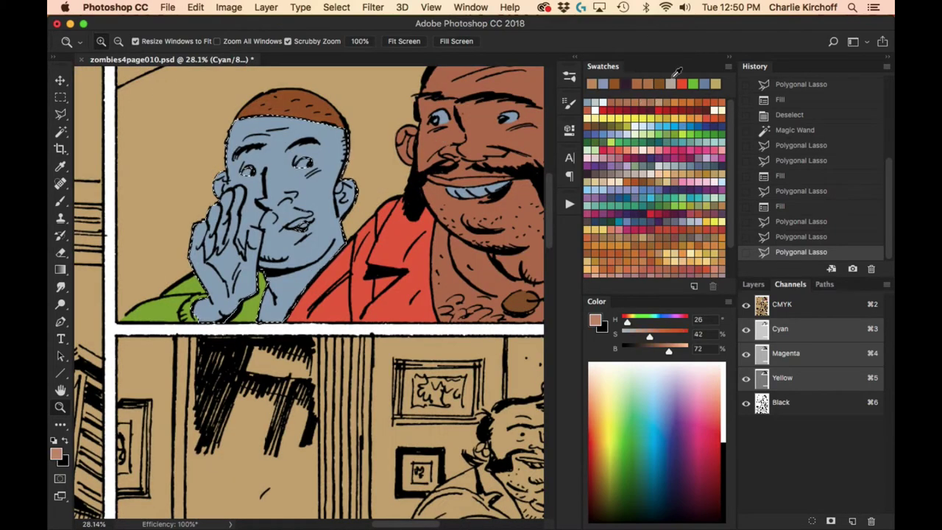
pyautogui.hotkey('alt', 'BackSpace')
pyautogui.press('super+d')
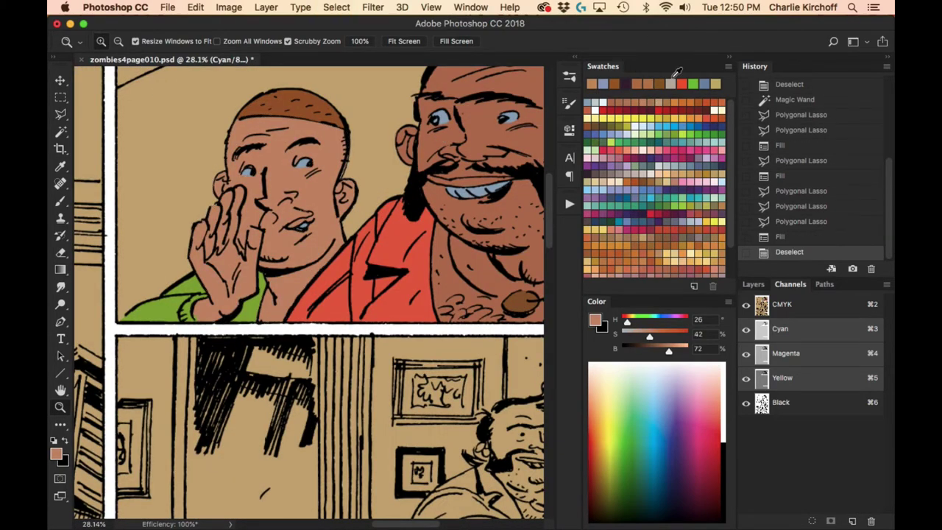
# Lasso around the colored upper panel and subtract the white margin with the Magic Wand so only the panel is selected.
pyautogui.press('super+0')
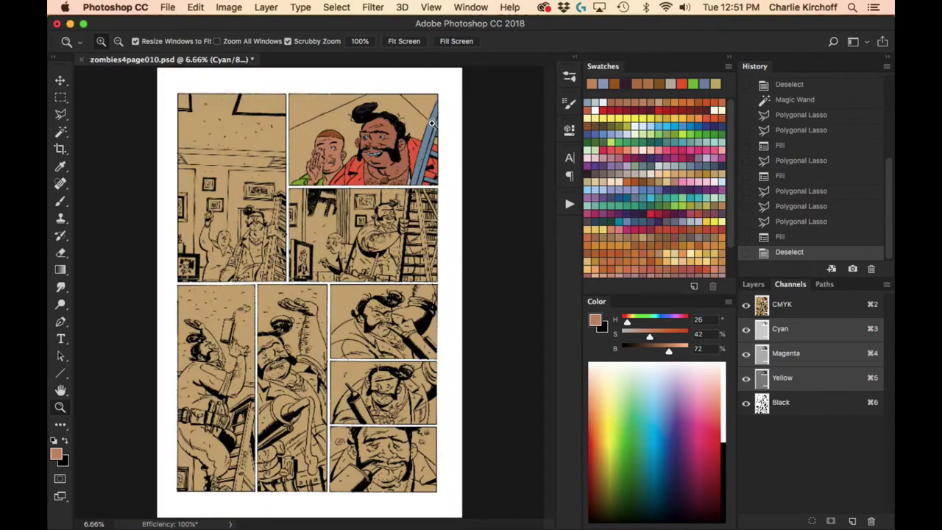
pyautogui.moveTo(404, 98); pyautogui.dragTo(465, 94)
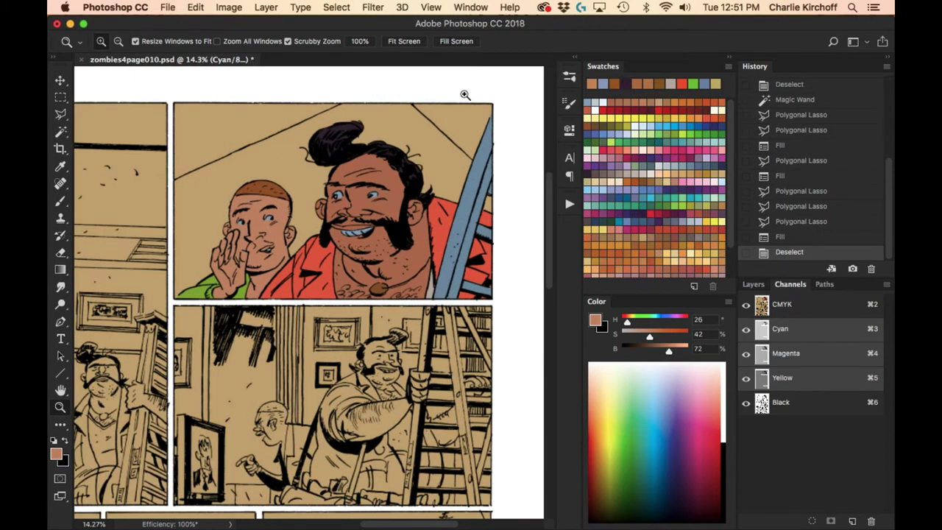
pyautogui.press('l')
pyautogui.click(512, 97)
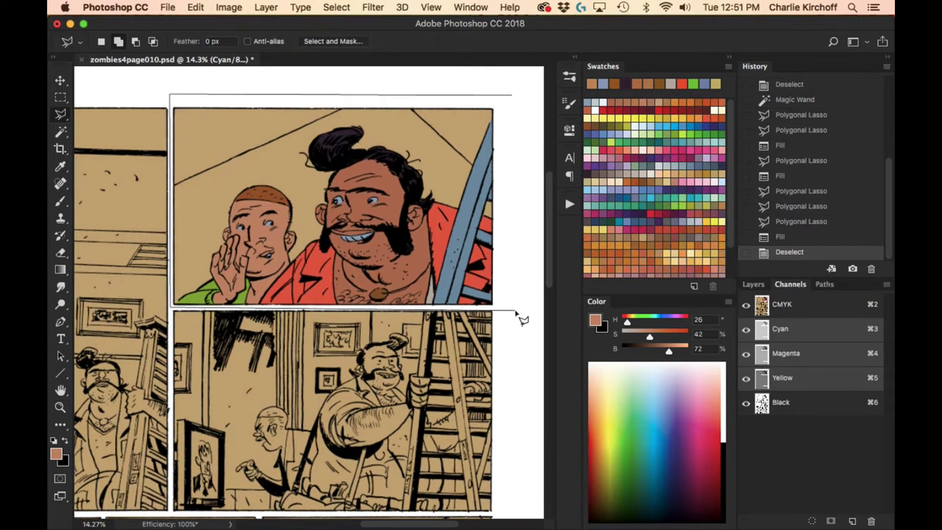
pyautogui.click(524, 221)
pyautogui.click(513, 97)
pyautogui.press('w')
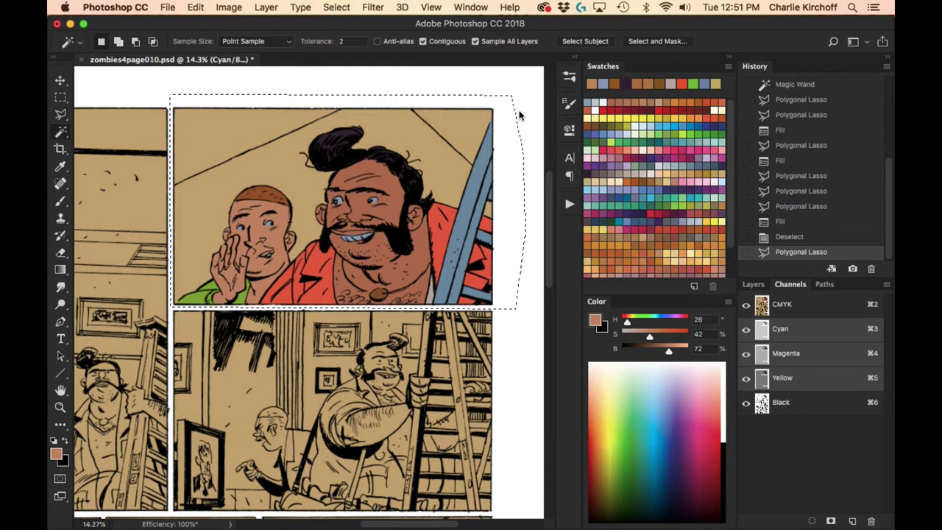
pyautogui.keyDown('alt'); pyautogui.click(511, 168); pyautogui.keyUp('alt')
# Sample the panel's tan background (H 40, S 37, B 75) and fill the selected panel with it in Multiply mode at 20% opacity.
pyautogui.press('b')
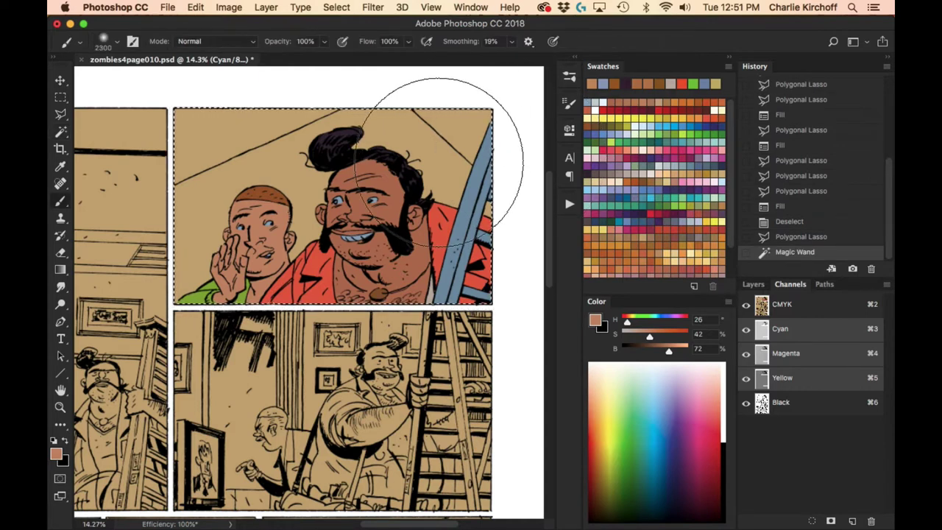
pyautogui.keyDown('alt'); pyautogui.click(451, 167); pyautogui.keyUp('alt')
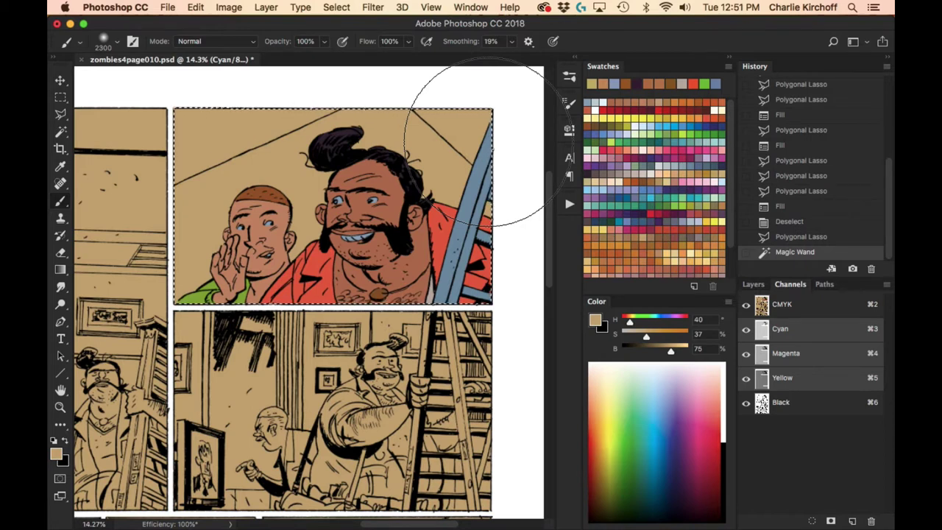
pyautogui.click(232, 9)
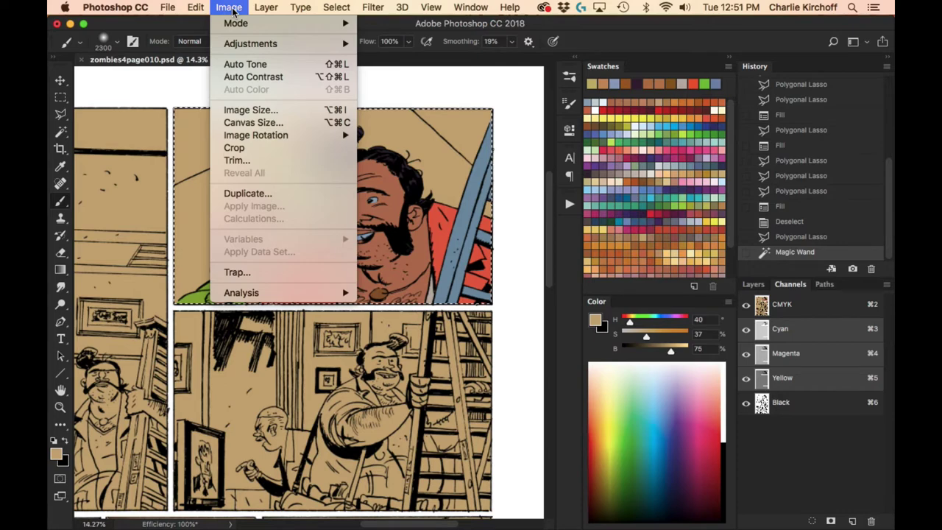
pyautogui.moveTo(195, 6)
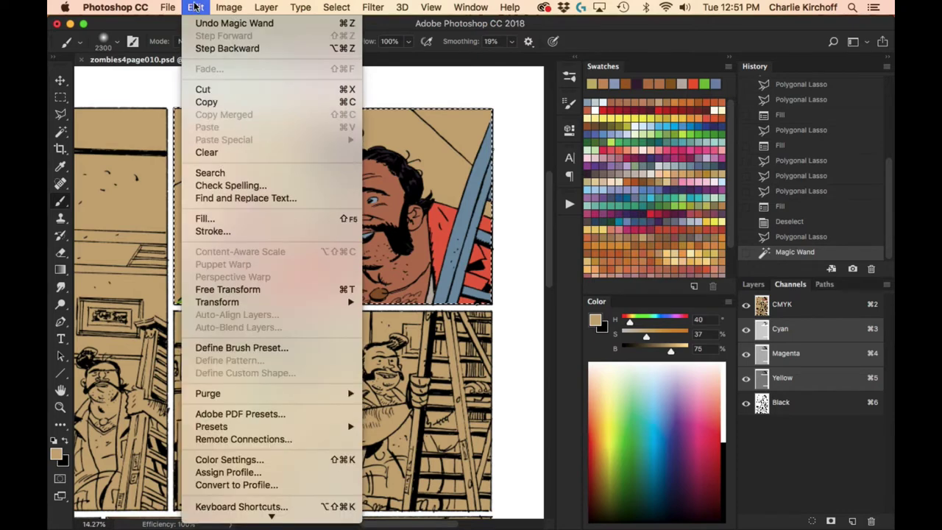
pyautogui.click(294, 218)
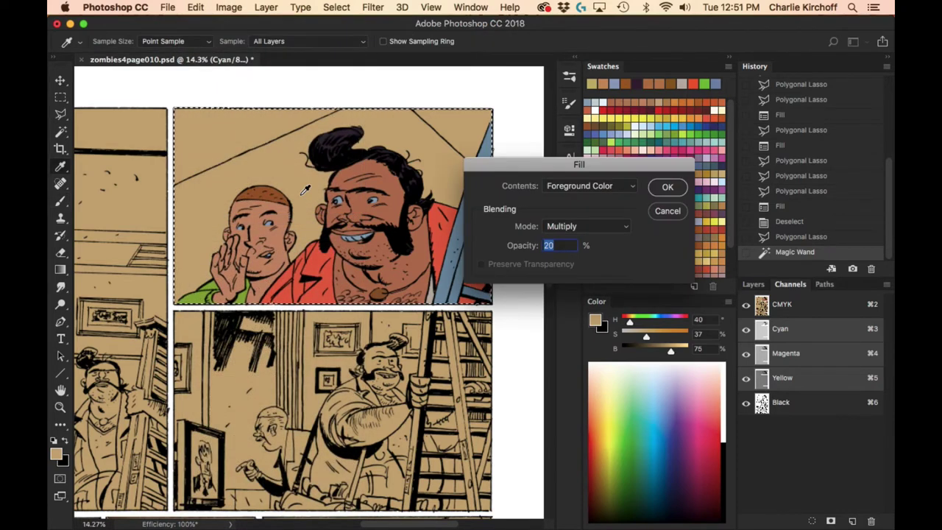
pyautogui.click(611, 227)
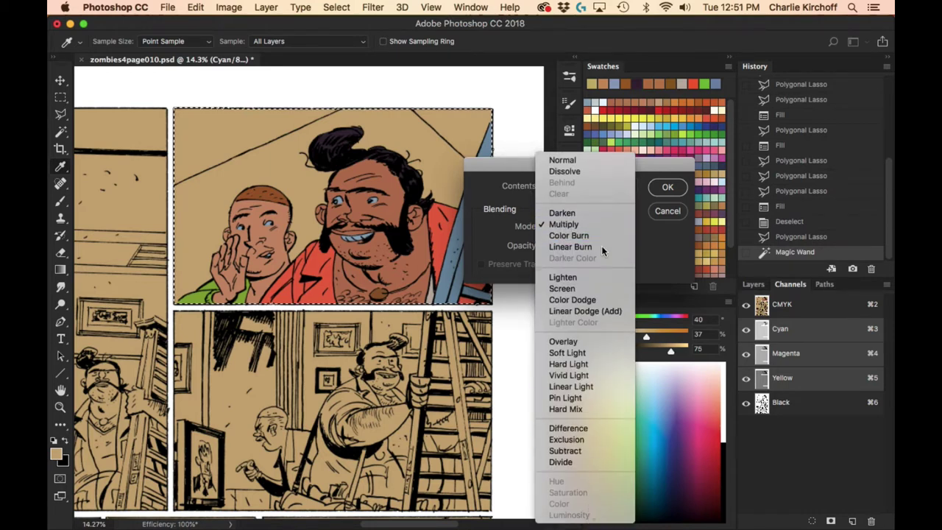
pyautogui.click(584, 224)
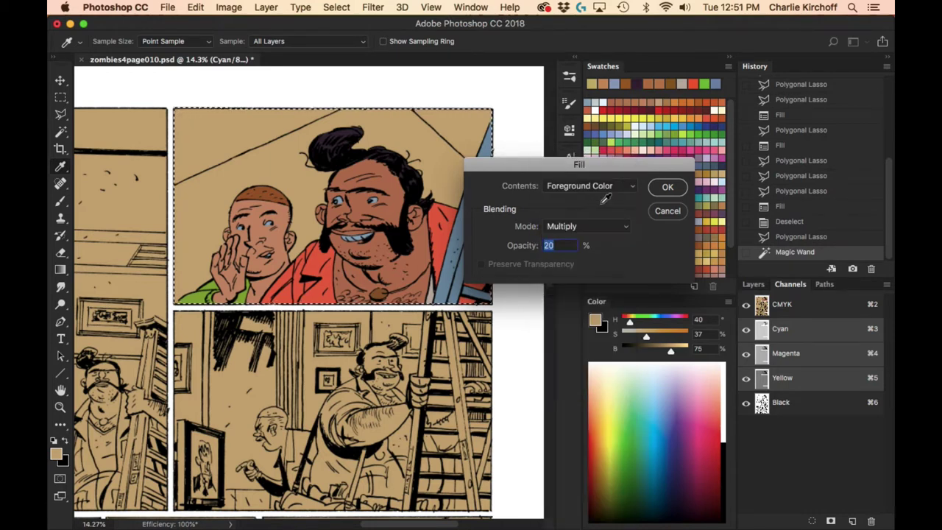
pyautogui.click(596, 228)
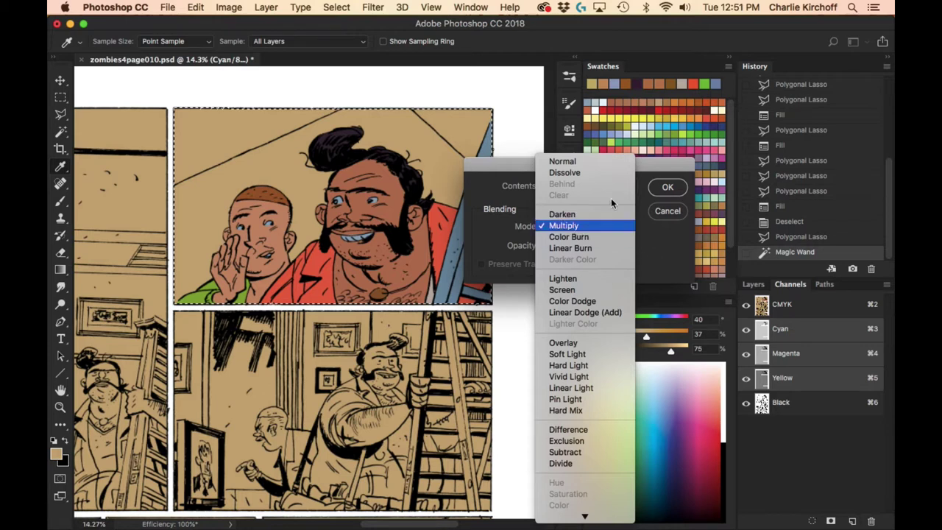
pyautogui.click(611, 226)
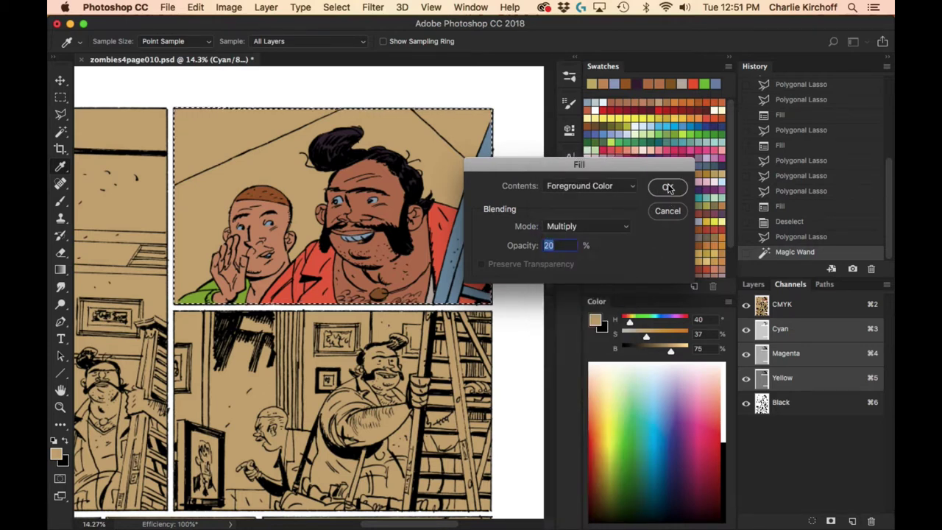
pyautogui.click(668, 187)
# Set the Brush to Linear Dodge (Add) mode with a light grey-blue (H 203, S 14, B 69).
pyautogui.press('b')
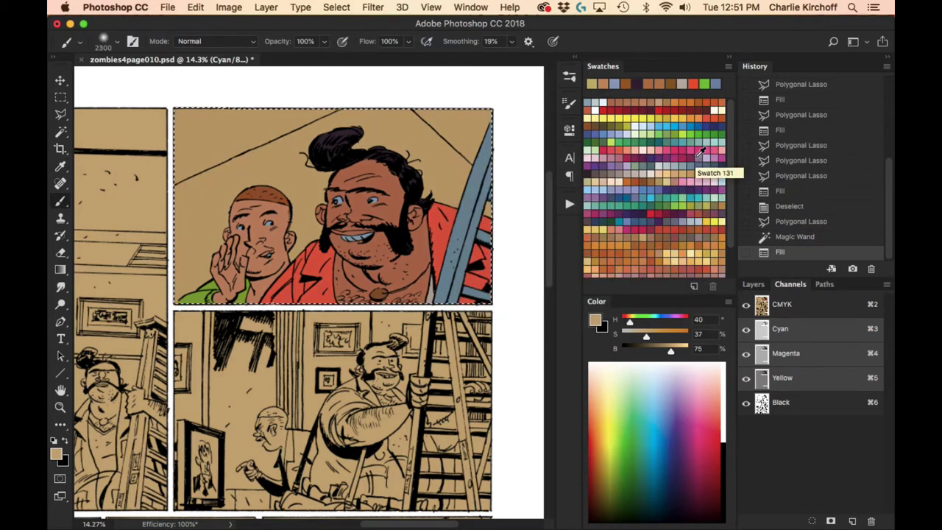
pyautogui.click(250, 42)
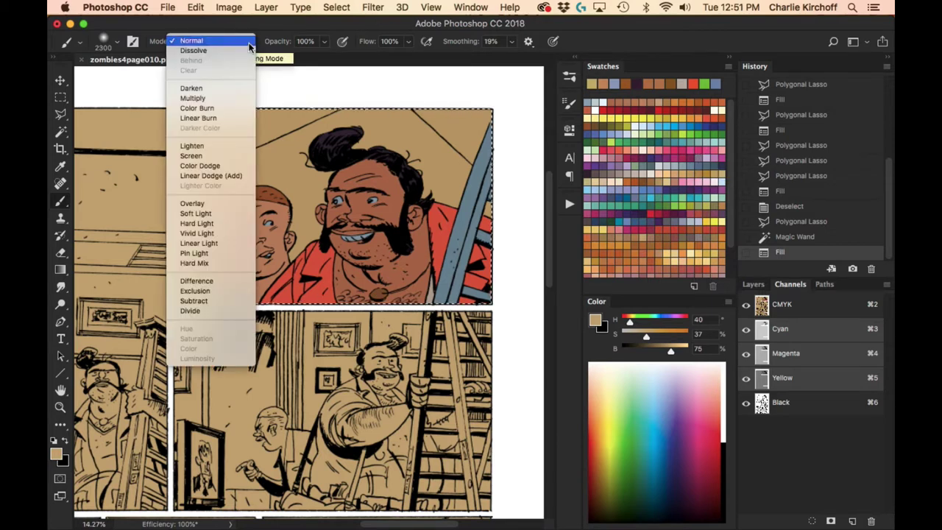
pyautogui.click(442, 93)
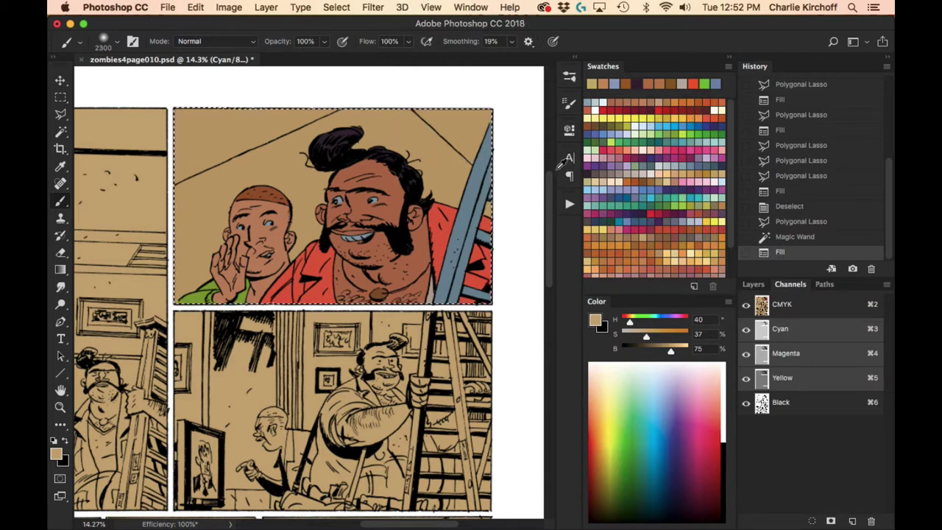
pyautogui.click(697, 157)
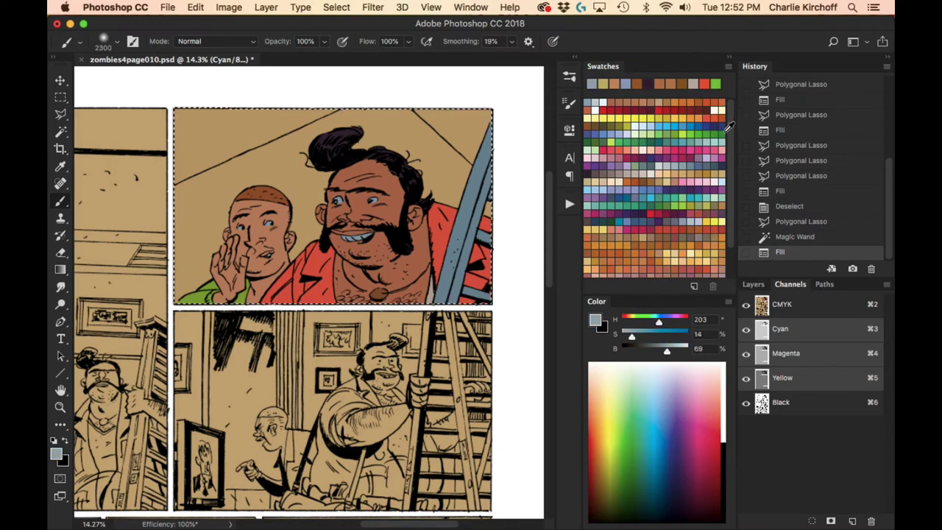
pyautogui.click(234, 46)
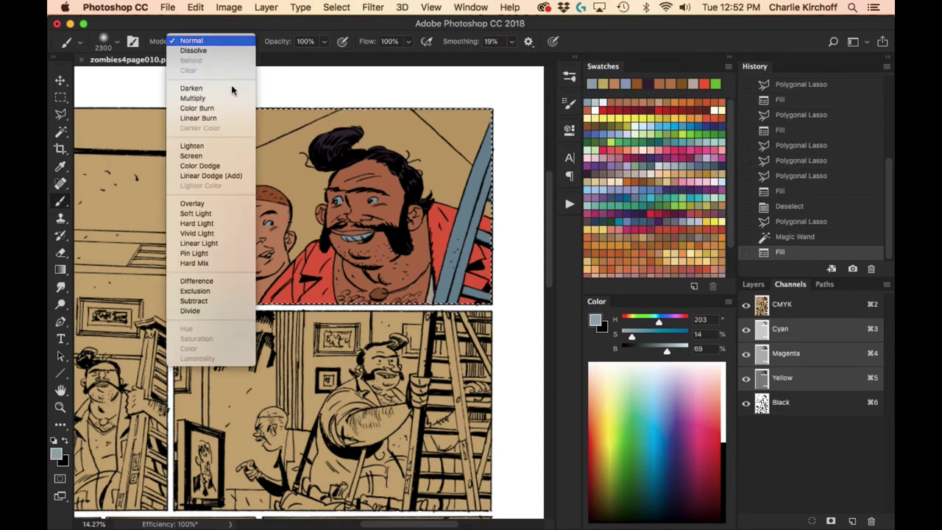
pyautogui.click(219, 175)
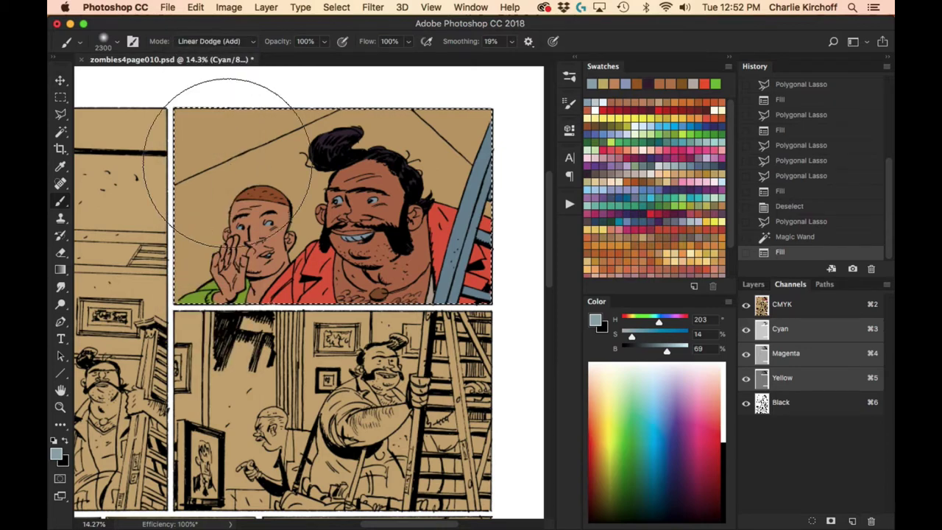
# Deselect the panel and lasso the uppermost ladder rung at the panel's right border.
pyautogui.press('z')
pyautogui.moveTo(472, 188); pyautogui.dragTo(546, 213)
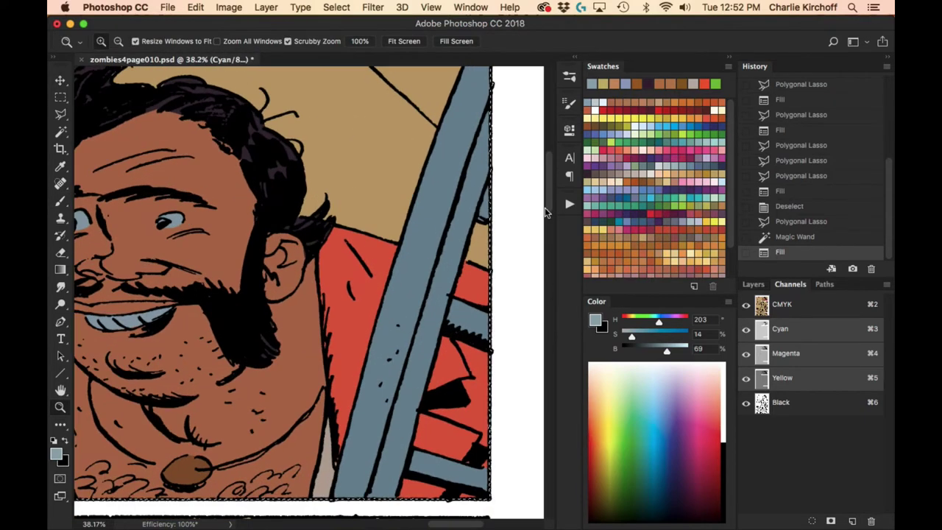
pyautogui.press('super+d')
pyautogui.press('l')
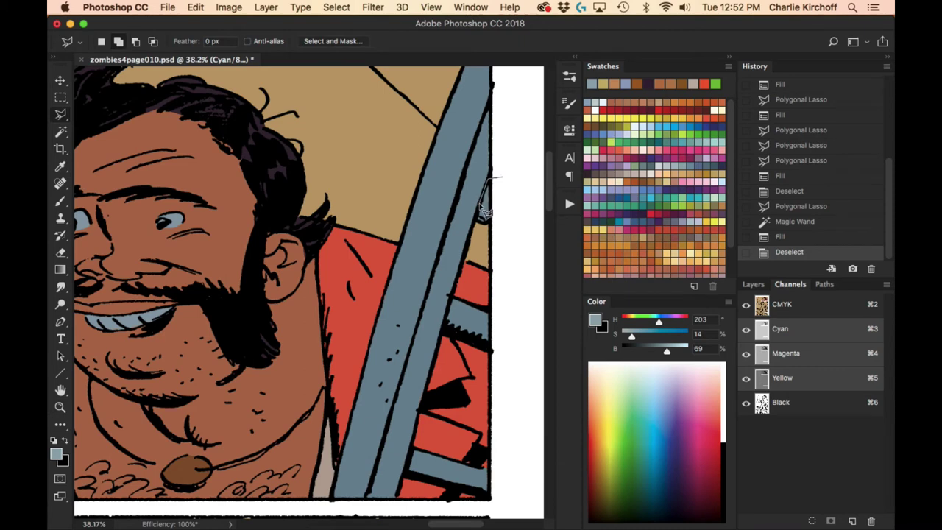
pyautogui.click(478, 209)
pyautogui.doubleClick(498, 209)
# Add the lit part of the middle ladder rung to the lasso selection.
pyautogui.click(498, 312)
pyautogui.click(451, 296)
pyautogui.click(446, 308)
pyautogui.click(449, 318)
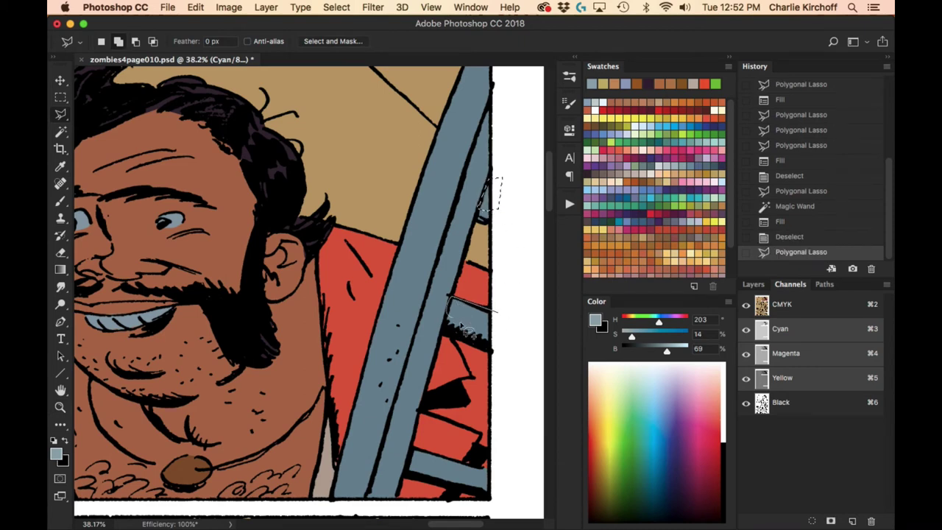
pyautogui.click(462, 324)
pyautogui.click(481, 331)
pyautogui.doubleClick(503, 331)
# Add the lowest ladder rung near the panel's bottom border to the lasso selection.
pyautogui.moveTo(503, 457); pyautogui.dragTo(522, 362)
pyautogui.click(533, 387)
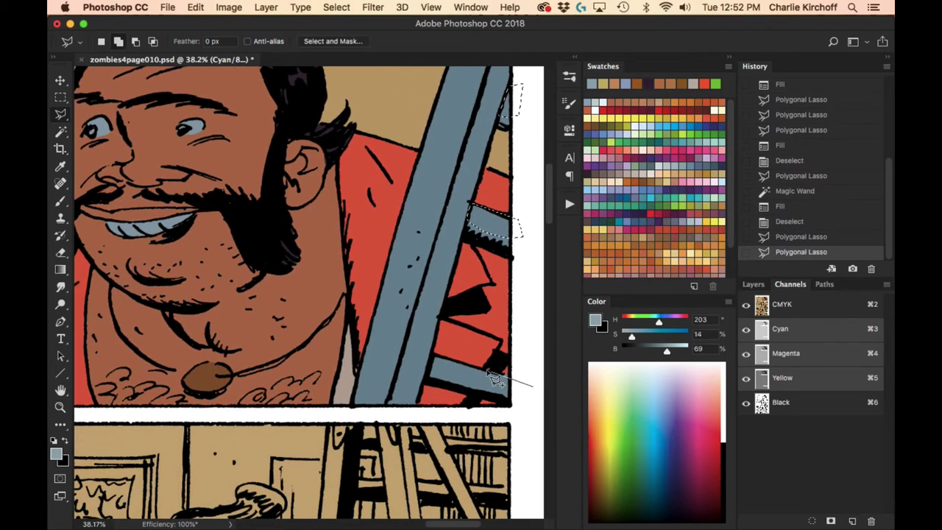
pyautogui.click(429, 355)
pyautogui.click(428, 372)
pyautogui.click(510, 392)
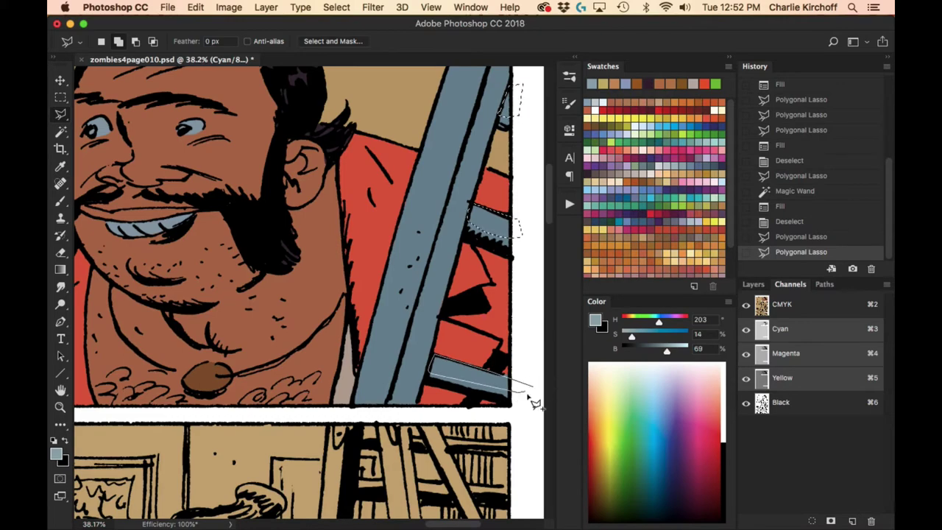
pyautogui.doubleClick(528, 393)
# Lighten the selected ladder rungs with one large soft grey-blue brush stroke and deselect them.
pyautogui.press('z')
pyautogui.moveTo(528, 391)
pyautogui.mouseDown()
pyautogui.moveTo(479, 362)
pyautogui.moveTo(423, 370)
pyautogui.moveTo(408, 280)
pyautogui.moveTo(434, 186)
pyautogui.moveTo(430, 206)
pyautogui.mouseUp()
pyautogui.press('b')
pyautogui.press('super+z')
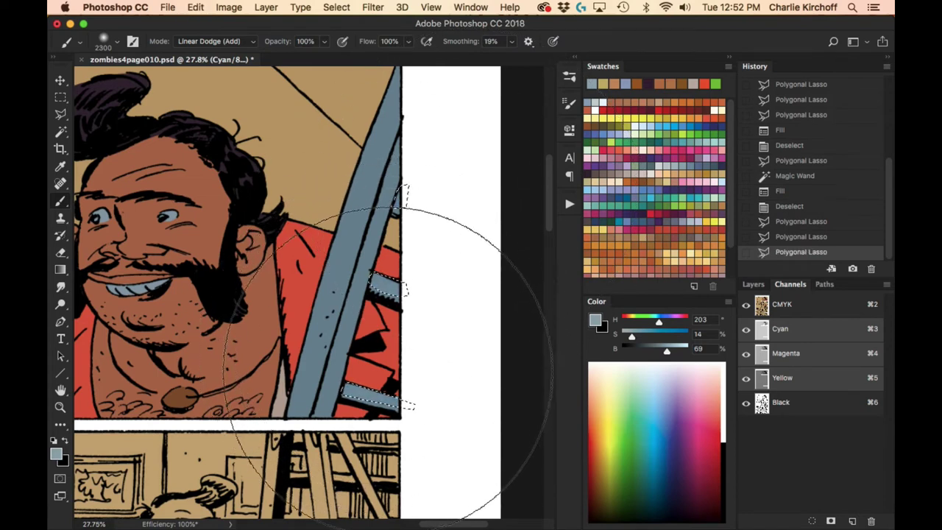
pyautogui.moveTo(388, 366)
pyautogui.mouseDown()
pyautogui.moveTo(399, 203)
pyautogui.moveTo(399, 368)
pyautogui.moveTo(416, 226)
pyautogui.moveTo(408, 199)
pyautogui.mouseUp()
pyautogui.hotkey('ctrl', 'd')
# Lasso the wide front face of the ladder's rail from the panel's bottom border to its upper corner.
pyautogui.press('l')
pyautogui.click(318, 294)
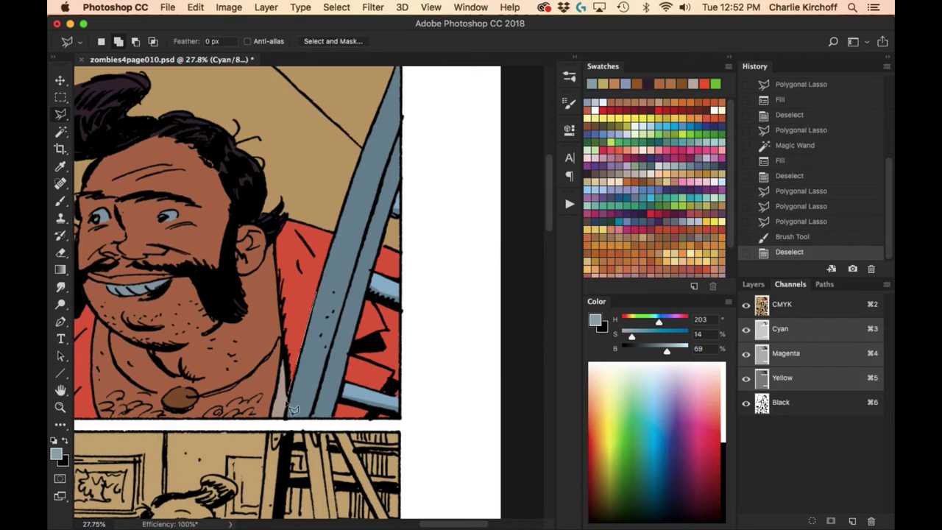
pyautogui.click(285, 424)
pyautogui.click(309, 422)
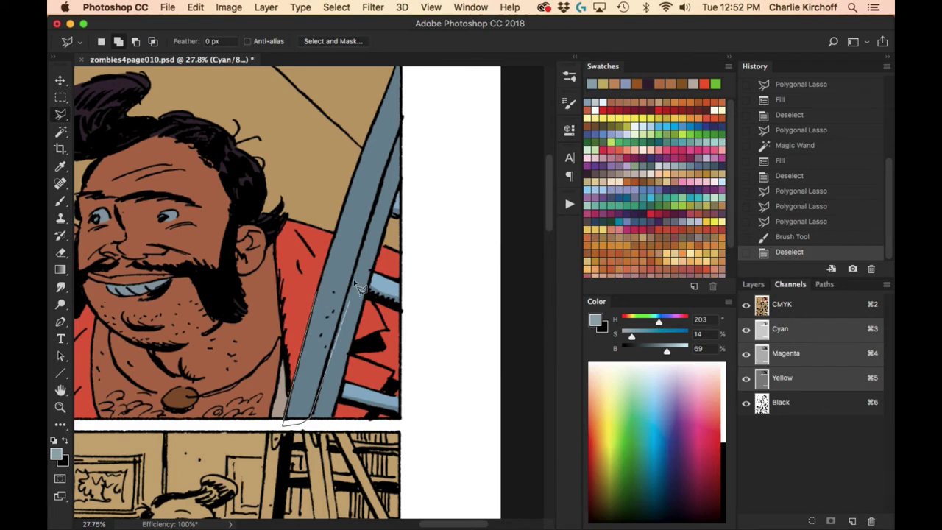
pyautogui.scroll(3, 416, 118)
pyautogui.click(431, 145)
pyautogui.click(414, 136)
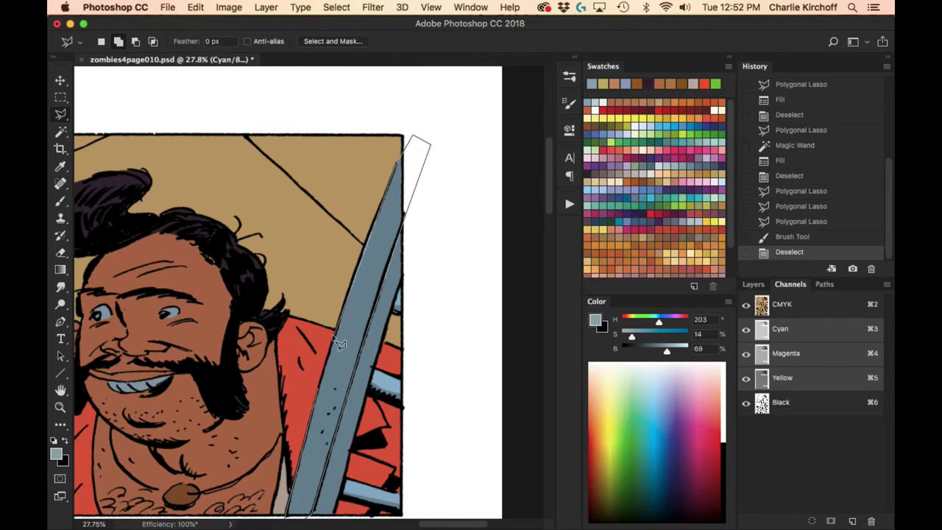
pyautogui.doubleClick(322, 401)
# Lighten the selected front face of the ladder rail with a soft grey-blue brush stroke and deselect it.
pyautogui.scroll(-5, 373, 315)
pyautogui.press('b')
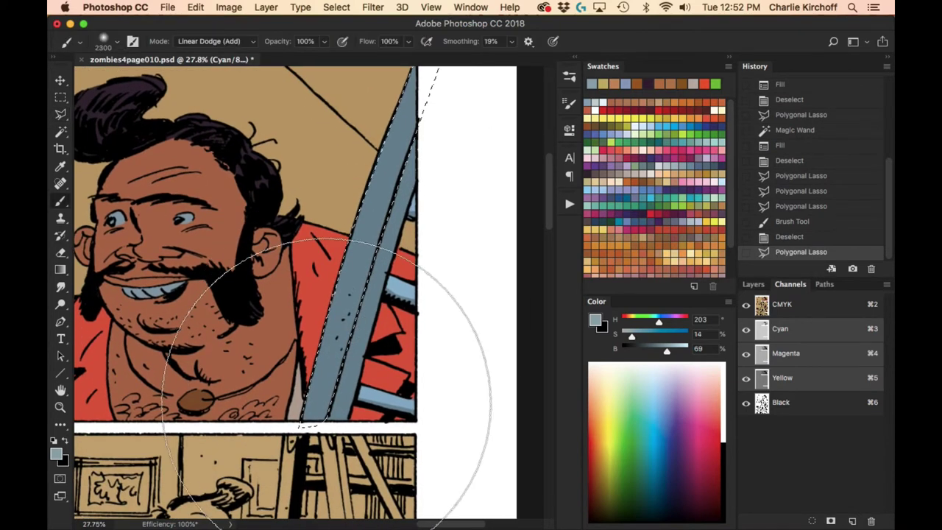
pyautogui.moveTo(326, 404)
pyautogui.mouseDown()
pyautogui.moveTo(401, 147)
pyautogui.moveTo(422, 103)
pyautogui.moveTo(458, 62)
pyautogui.moveTo(461, 111)
pyautogui.mouseUp()
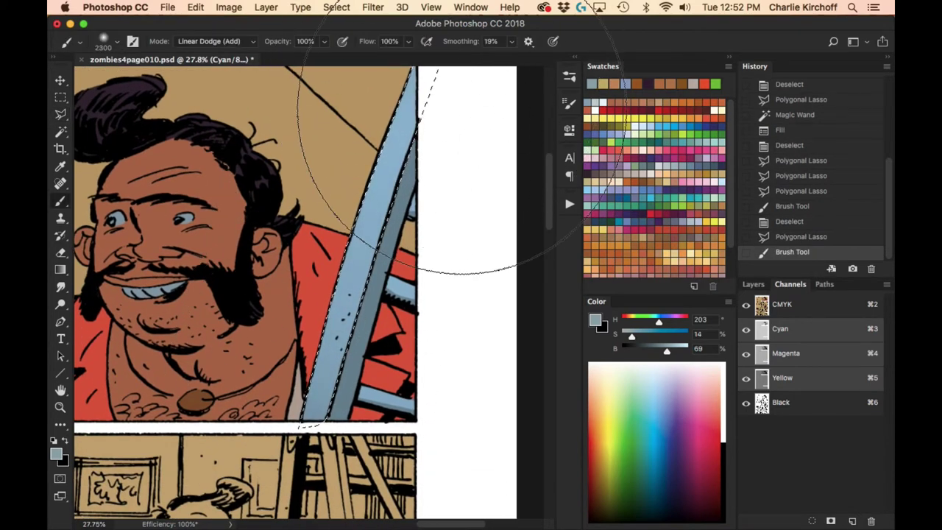
pyautogui.press('super+d')
# Lasso two highlight shapes in the mustached man's quiff and one on the hair above his forehead.
pyautogui.moveTo(260, 310)
pyautogui.mouseDown()
pyautogui.moveTo(444, 297)
pyautogui.moveTo(455, 280)
pyautogui.moveTo(431, 367)
pyautogui.mouseUp()
pyautogui.press('l')
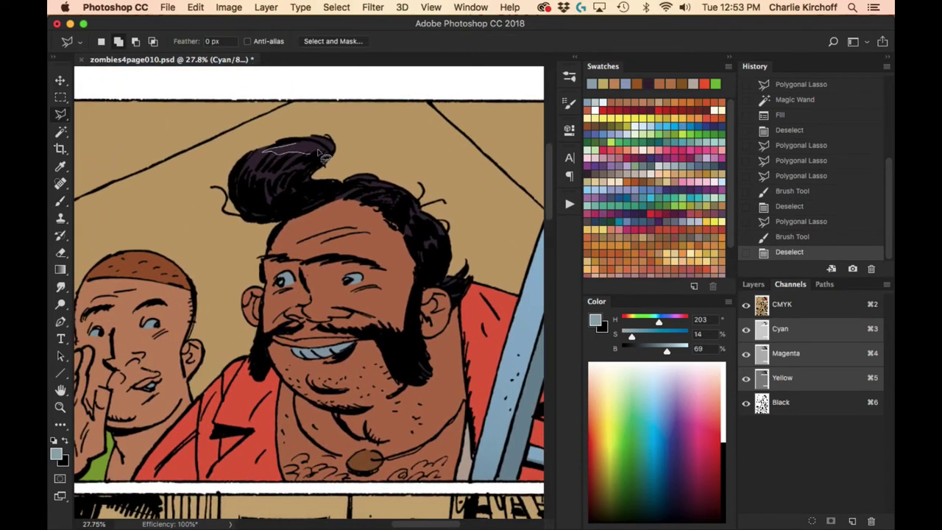
pyautogui.doubleClick(320, 154)
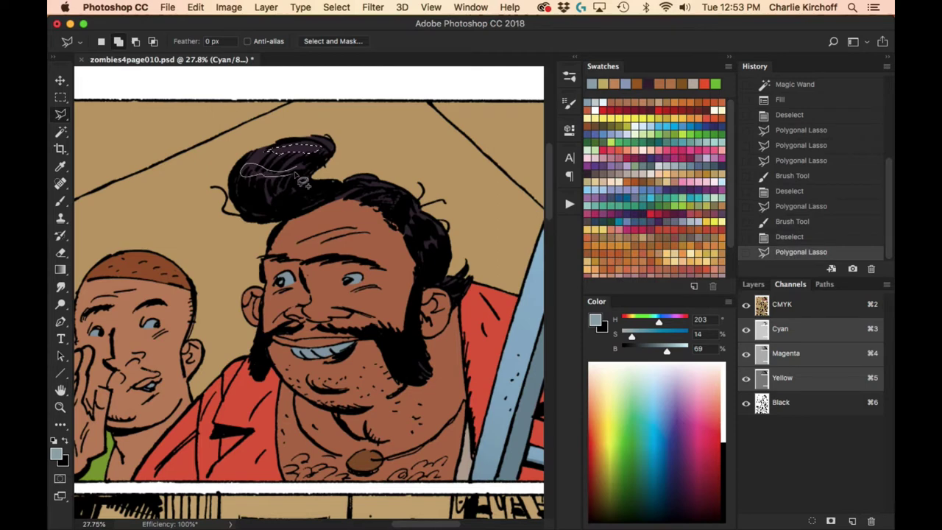
pyautogui.doubleClick(303, 169)
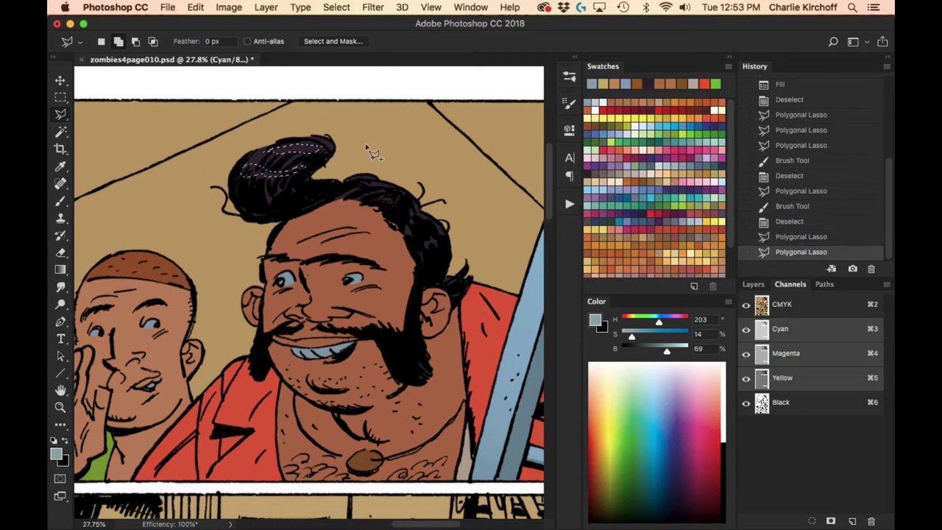
pyautogui.doubleClick(403, 197)
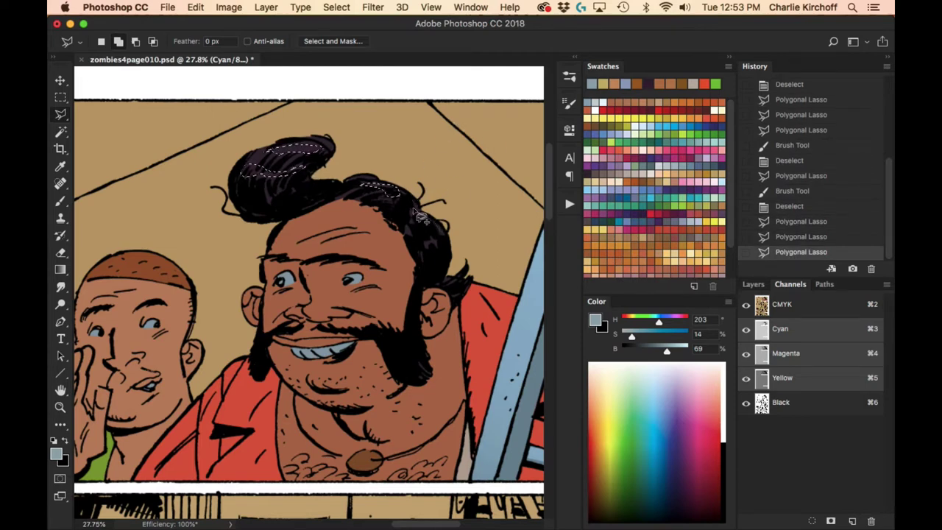
# Add two highlight shapes in the hair at the back of the mustached man's head to the selection.
pyautogui.click(406, 234)
pyautogui.click(417, 214)
pyautogui.click(437, 224)
pyautogui.doubleClick(441, 227)
pyautogui.click(439, 239)
pyautogui.click(422, 249)
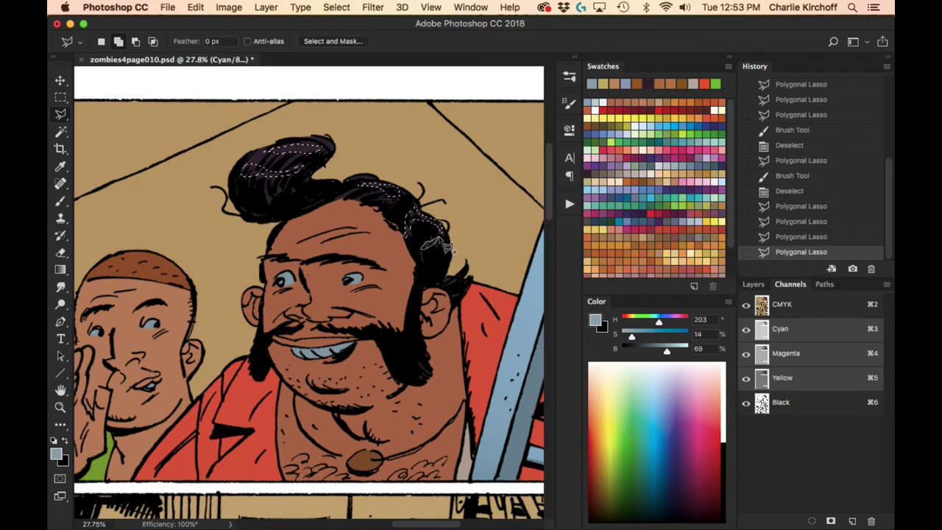
pyautogui.doubleClick(447, 248)
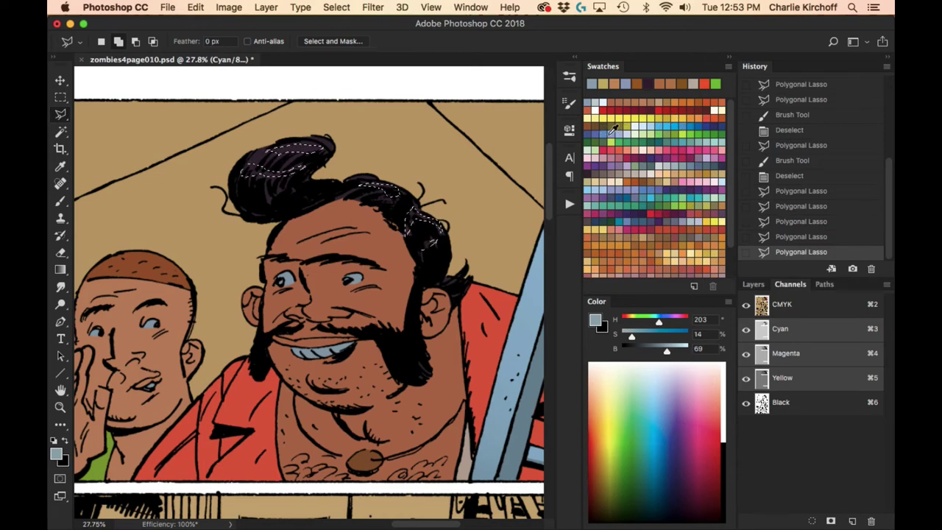
# Brush a medium blue (H 218, S 43, B 79) over the selected hair highlights and deselect them.
pyautogui.click(608, 127)
pyautogui.press('b')
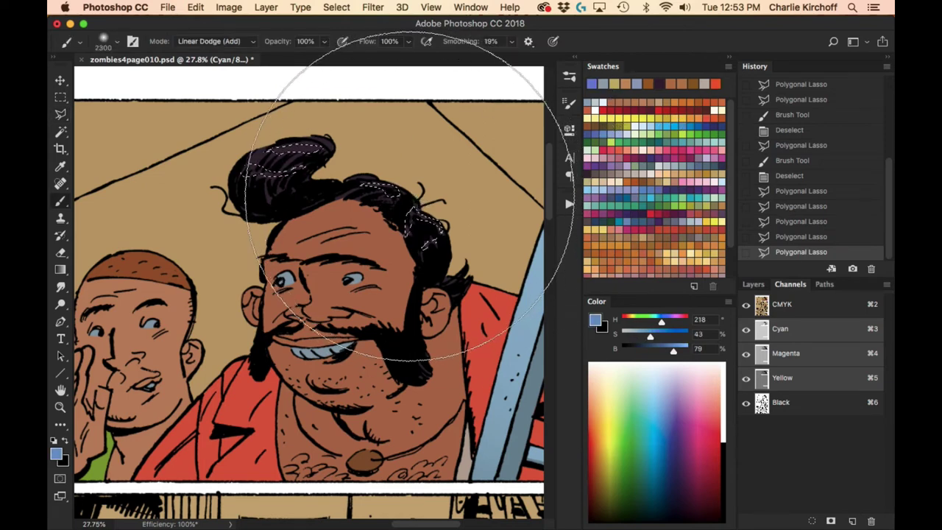
pyautogui.click(337, 140)
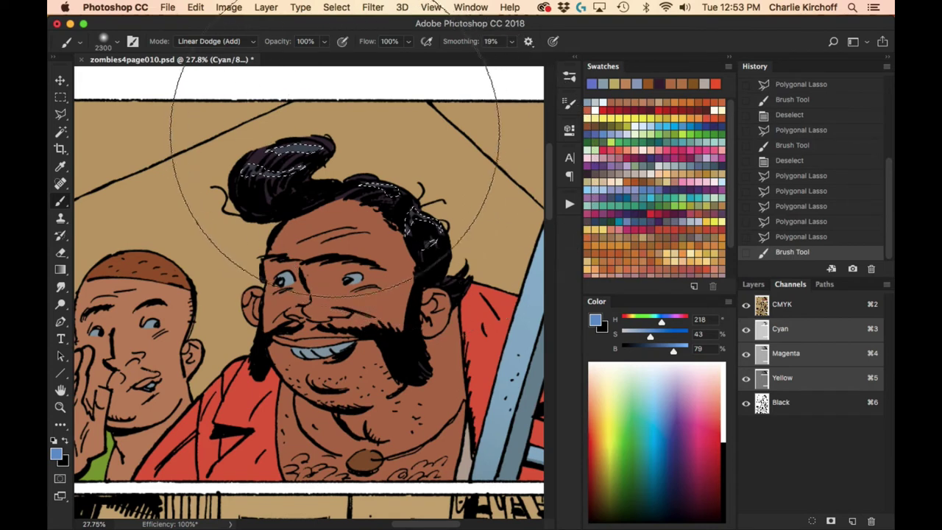
pyautogui.moveTo(335, 178); pyautogui.dragTo(316, 169)
pyautogui.press('super+d')
# Lasso a smaller highlight inside the quiff's top highlight, brush it with brighter blue (H 207, S 48, B 91), and deselect it.
pyautogui.press('l')
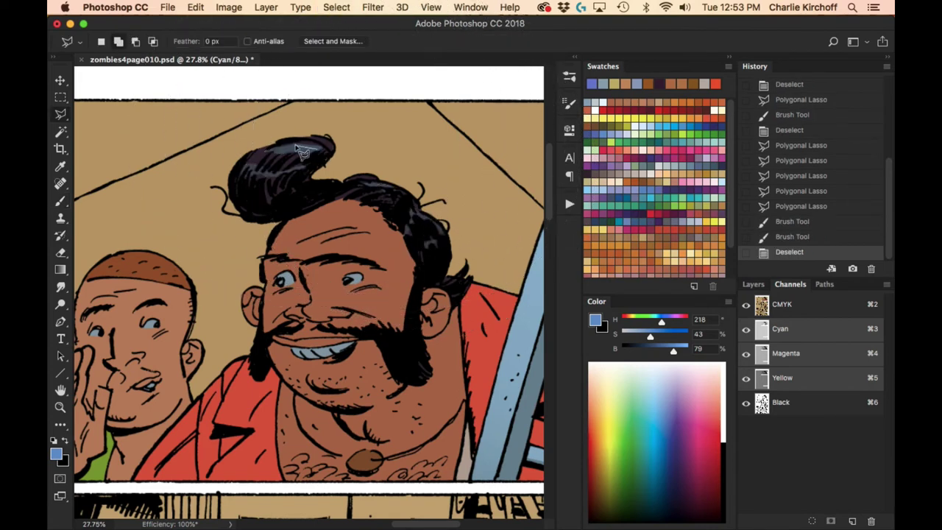
pyautogui.doubleClick(312, 154)
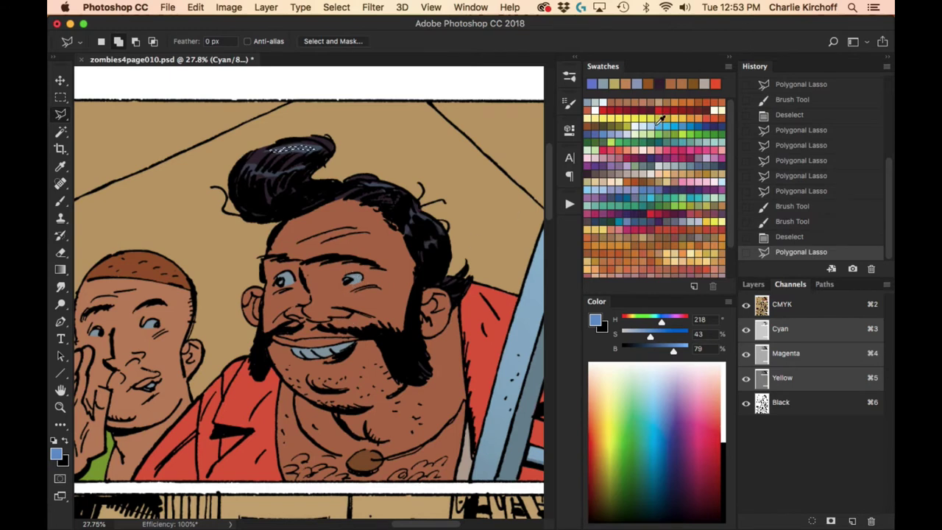
pyautogui.click(660, 119)
pyautogui.press('b')
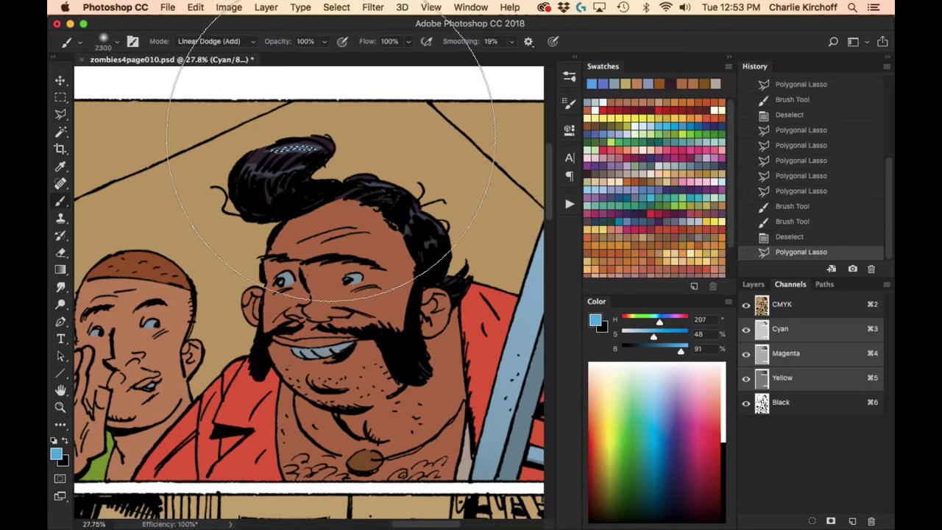
pyautogui.click(357, 128)
pyautogui.click(410, 162)
pyautogui.press('super+d')
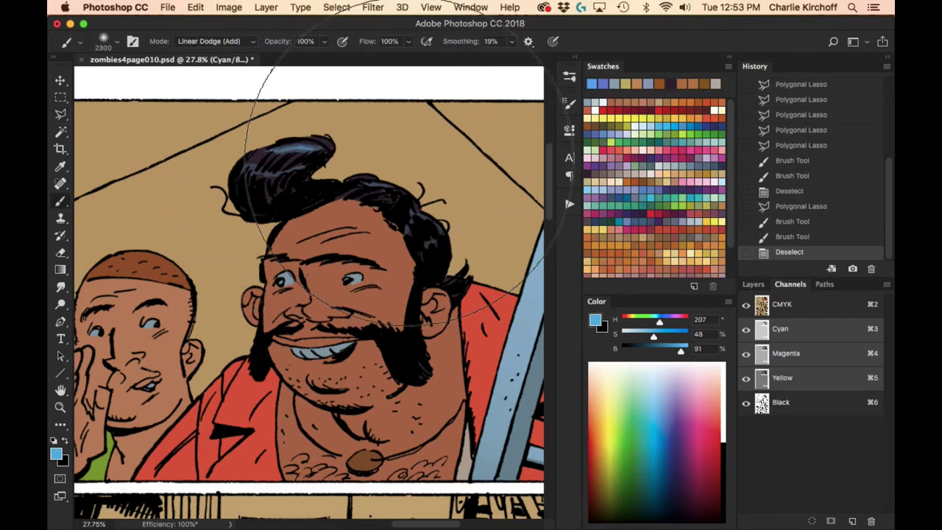
# Lasso the lit areas of the mustached man's forehead, cheek, nose and chin, and add his neck and chest.
pyautogui.press('l')
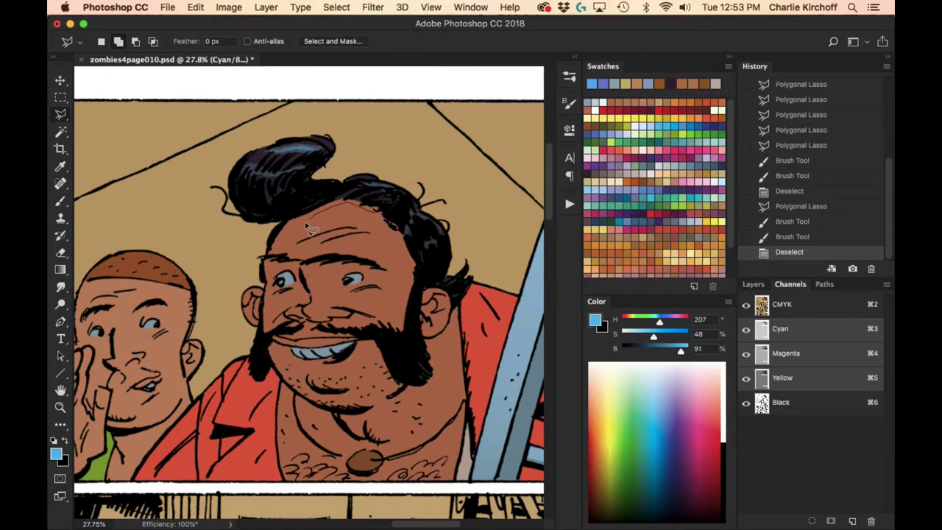
pyautogui.moveTo(359, 237); pyautogui.dragTo(327, 255)
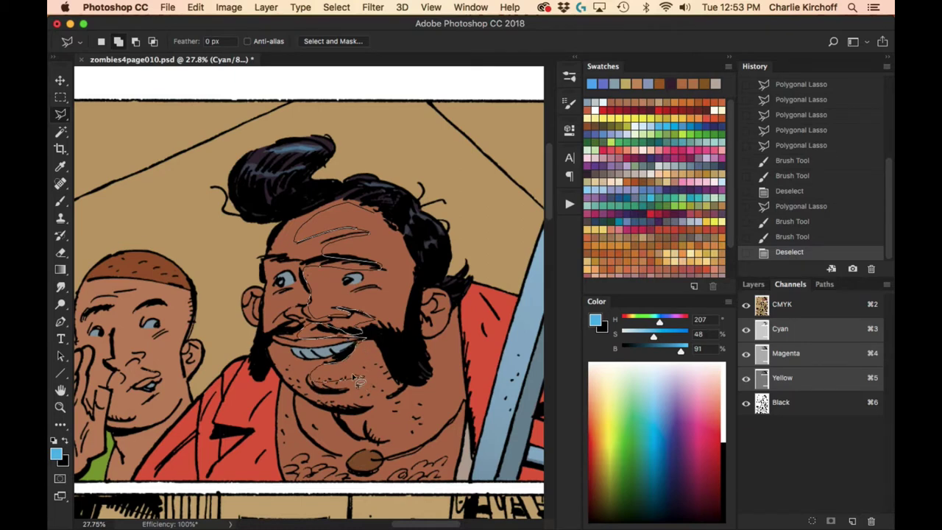
pyautogui.moveTo(346, 401)
pyautogui.mouseDown()
pyautogui.moveTo(397, 390)
pyautogui.moveTo(417, 368)
pyautogui.moveTo(429, 262)
pyautogui.moveTo(398, 221)
pyautogui.mouseUp()
pyautogui.scroll(-3, 412, 243)
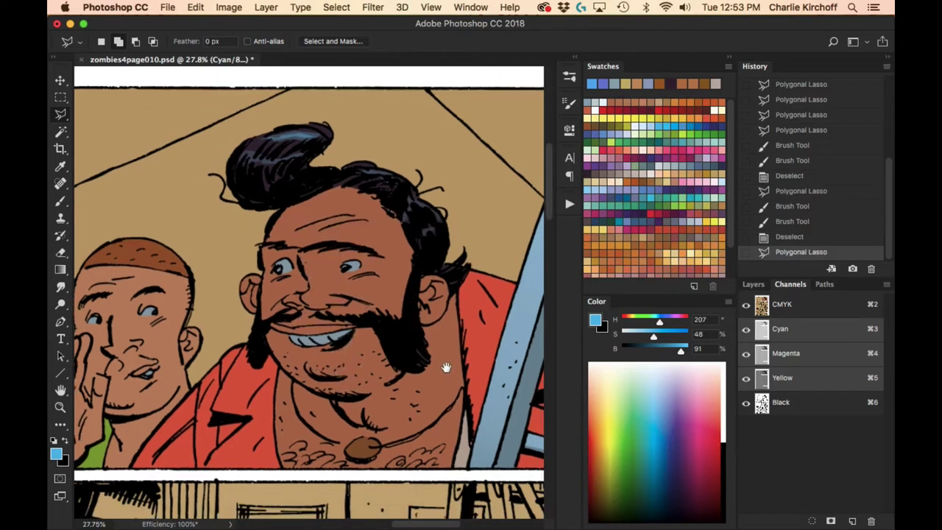
pyautogui.moveTo(452, 271)
pyautogui.mouseDown()
pyautogui.moveTo(423, 302)
pyautogui.moveTo(420, 336)
pyautogui.moveTo(352, 377)
pyautogui.moveTo(352, 389)
pyautogui.moveTo(383, 397)
pyautogui.moveTo(373, 407)
pyautogui.moveTo(349, 406)
pyautogui.moveTo(308, 380)
pyautogui.moveTo(285, 403)
pyautogui.moveTo(316, 448)
pyautogui.moveTo(448, 453)
pyautogui.moveTo(458, 354)
pyautogui.mouseUp()
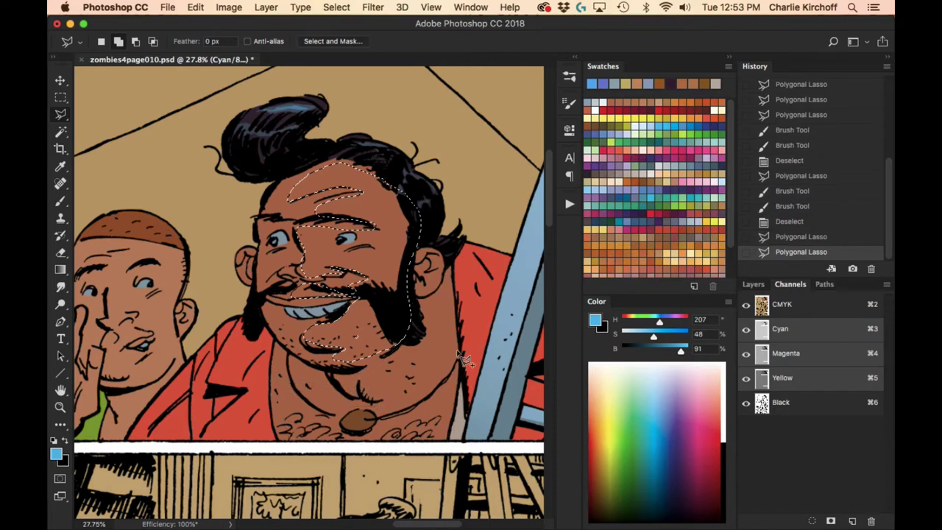
# Remove the pendant, the pale sliver beside the neck and stray hair areas from the skin selection with the Magic Wand.
pyautogui.press('w')
pyautogui.keyDown('alt'); pyautogui.click(359, 421); pyautogui.keyUp('alt')
pyautogui.keyDown('alt'); pyautogui.click(458, 416); pyautogui.keyUp('alt')
pyautogui.keyDown('alt'); pyautogui.click(458, 416); pyautogui.keyUp('alt')
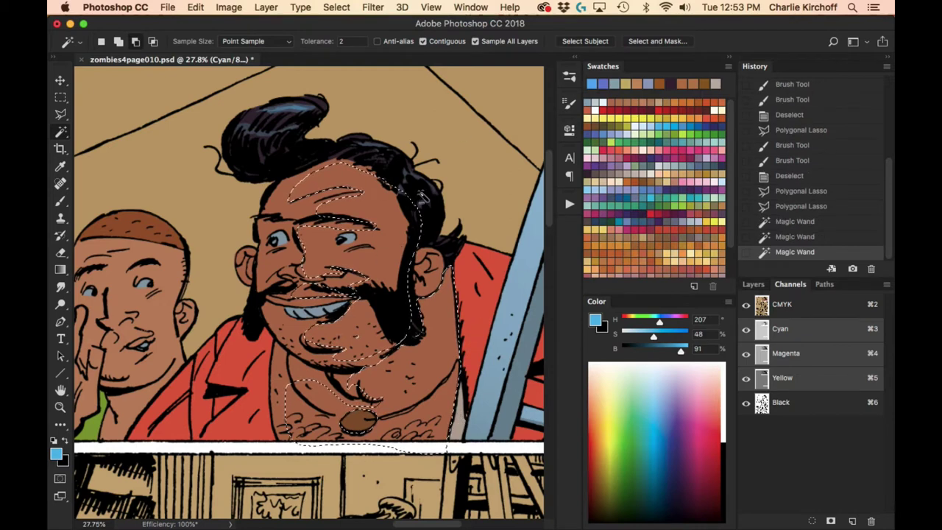
pyautogui.keyDown('shift'); pyautogui.click(419, 197); pyautogui.keyUp('shift')
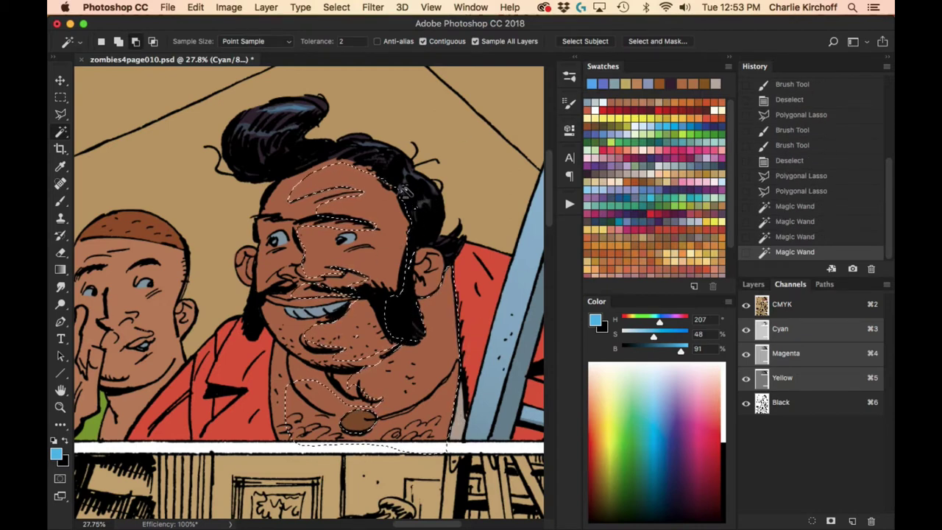
pyautogui.keyDown('shift'); pyautogui.click(419, 204); pyautogui.keyUp('shift')
pyautogui.keyDown('shift'); pyautogui.click(417, 208); pyautogui.keyUp('shift')
pyautogui.keyDown('shift'); pyautogui.click(420, 212); pyautogui.keyUp('shift')
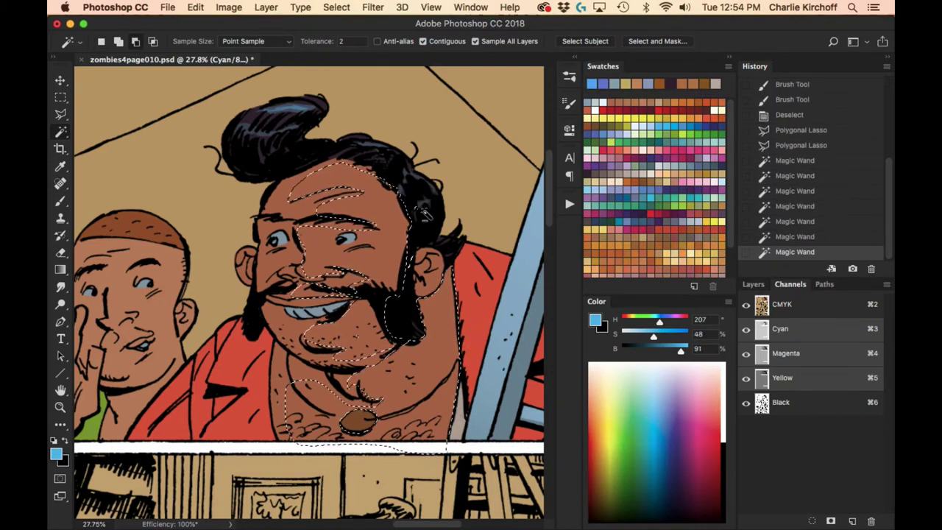
pyautogui.keyDown('shift'); pyautogui.click(423, 217); pyautogui.keyUp('shift')
# Subtract the remaining hair behind the temple from the skin selection and add the missed stubble patch beside the sideburn.
pyautogui.press('l')
pyautogui.keyDown('alt'); pyautogui.click(417, 200); pyautogui.keyUp('alt')
pyautogui.click(416, 225)
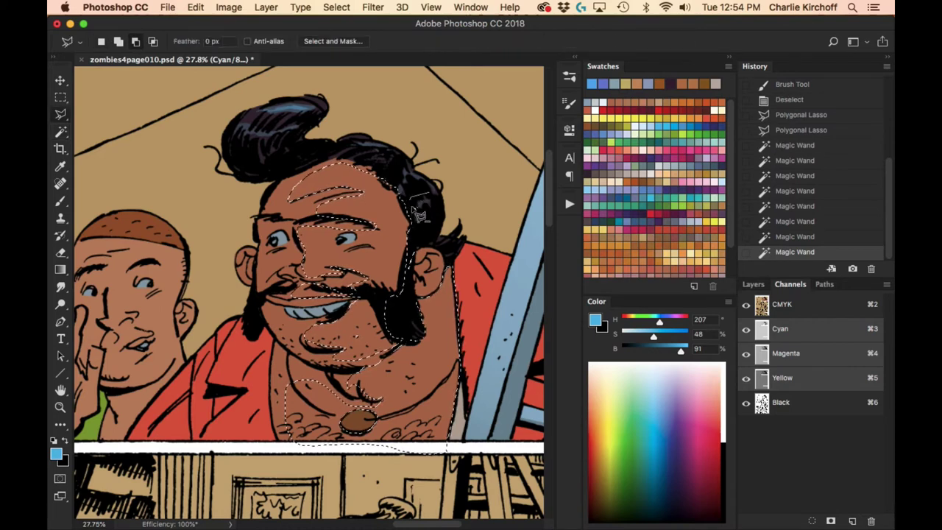
pyautogui.click(450, 225)
pyautogui.doubleClick(479, 225)
pyautogui.press('w')
pyautogui.keyDown('alt'); pyautogui.click(417, 213); pyautogui.keyUp('alt')
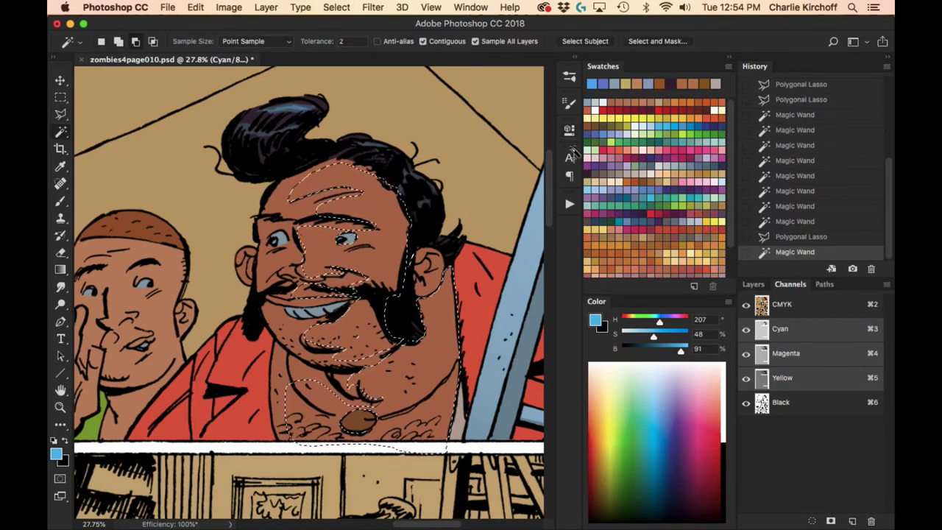
pyautogui.press('l')
pyautogui.keyDown('shift'); pyautogui.click(364, 330); pyautogui.keyUp('shift')
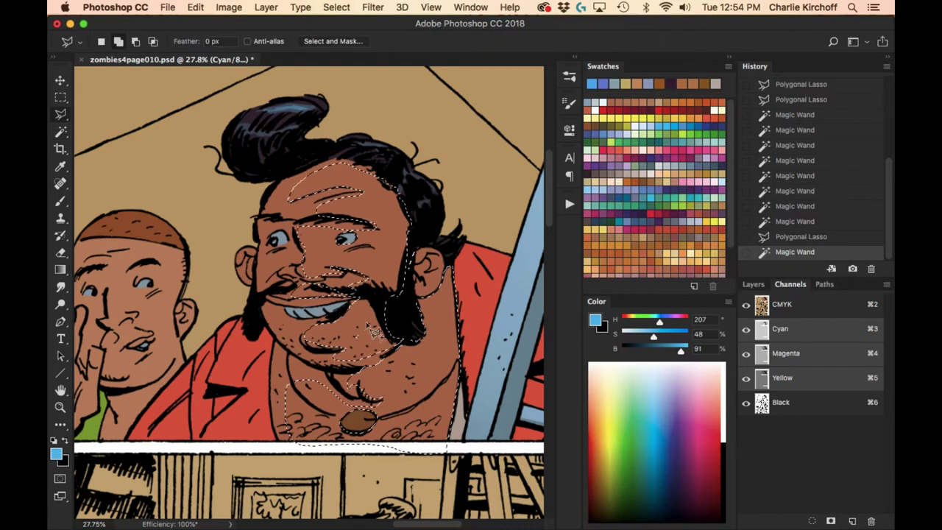
pyautogui.click(350, 341)
pyautogui.doubleClick(381, 337)
# Brush a light skin tone (H 26, S 42, B 72) over the selected face, neck and chest, and deselect them.
pyautogui.press('b')
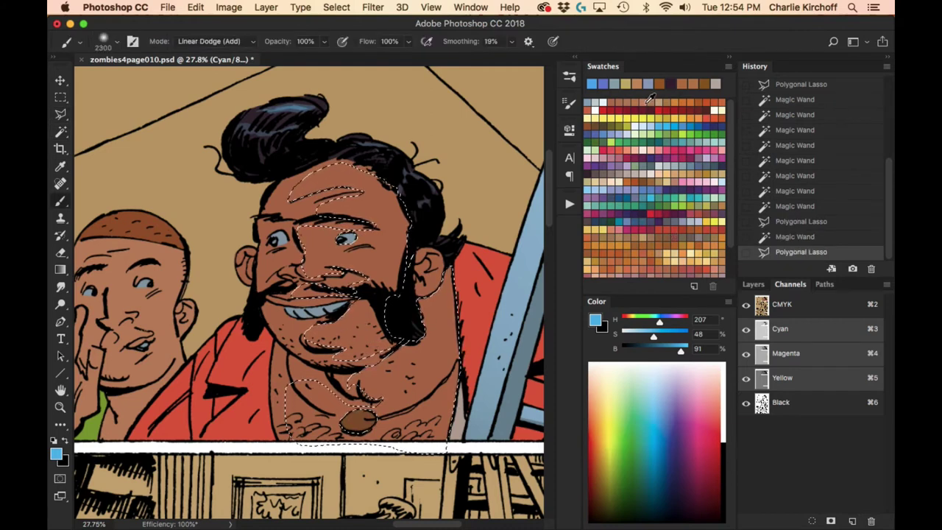
pyautogui.click(644, 102)
pyautogui.moveTo(379, 298)
pyautogui.mouseDown()
pyautogui.moveTo(361, 364)
pyautogui.moveTo(392, 386)
pyautogui.moveTo(398, 288)
pyautogui.moveTo(350, 208)
pyautogui.moveTo(408, 214)
pyautogui.moveTo(421, 298)
pyautogui.moveTo(377, 371)
pyautogui.moveTo(385, 370)
pyautogui.moveTo(358, 384)
pyautogui.moveTo(347, 362)
pyautogui.moveTo(395, 259)
pyautogui.moveTo(398, 221)
pyautogui.mouseUp()
pyautogui.press('super+d')
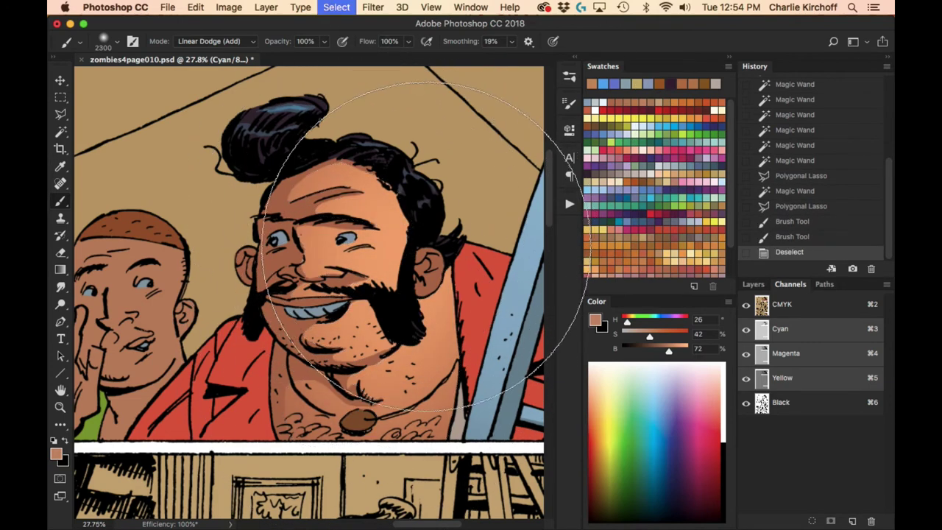
# Lasso the lit part of the mustached man's ear behind the sideburn, brush it with the same skin highlight, and deselect it.
pyautogui.press('l')
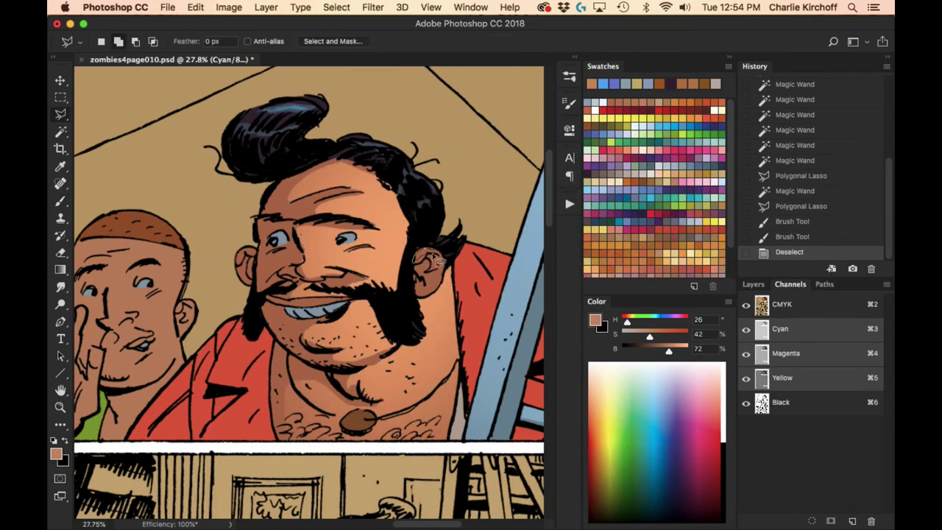
pyautogui.click(451, 251)
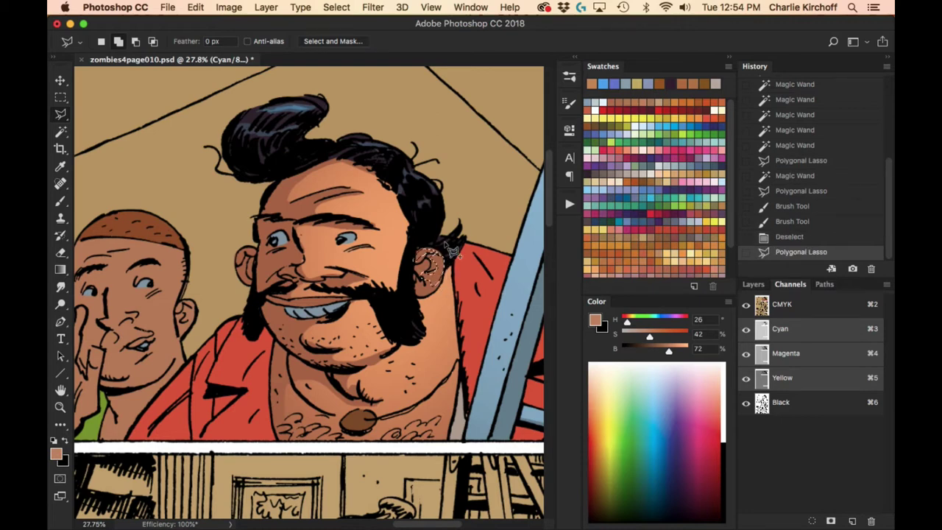
pyautogui.press('b')
pyautogui.click(446, 237)
pyautogui.click(452, 193)
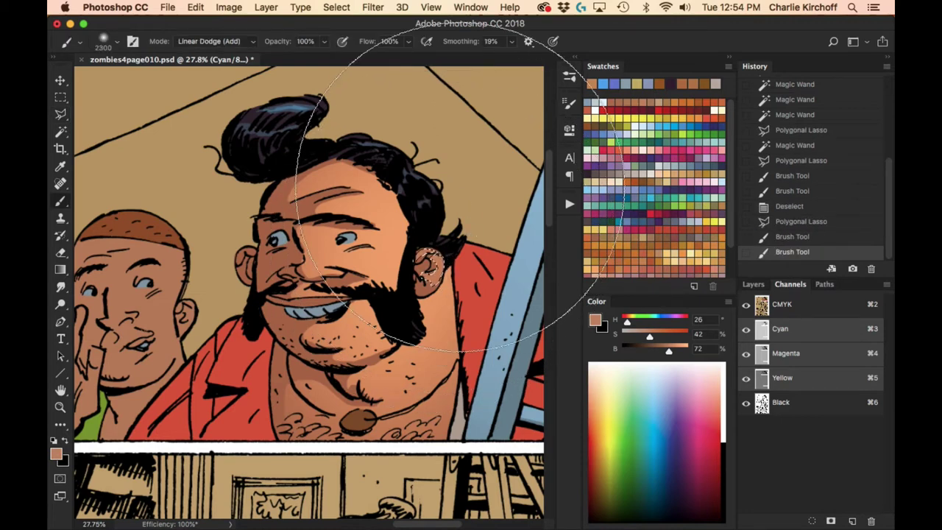
pyautogui.press('super+d')
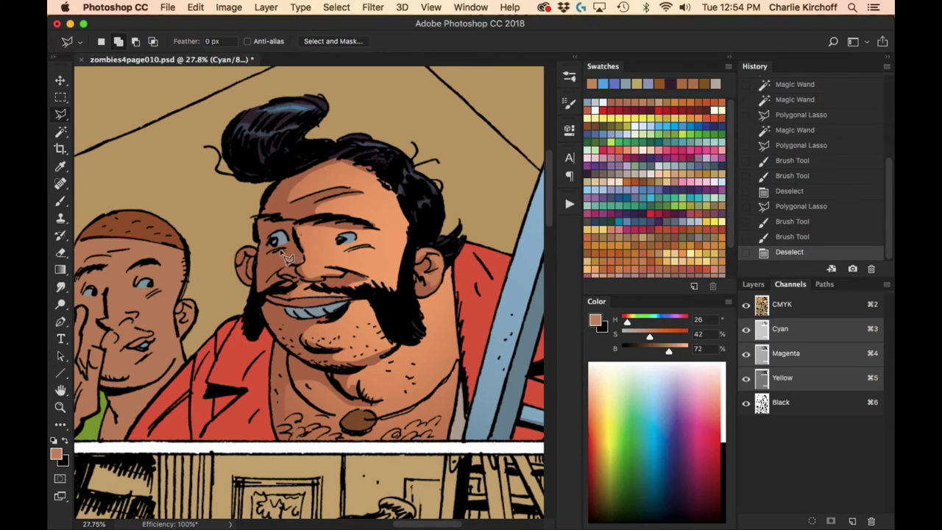
# Lasso a small highlight on the shaded cheek beneath the eye, brush it with the skin highlight color, and deselect it.
pyautogui.moveTo(268, 270); pyautogui.dragTo(285, 252)
pyautogui.press('b')
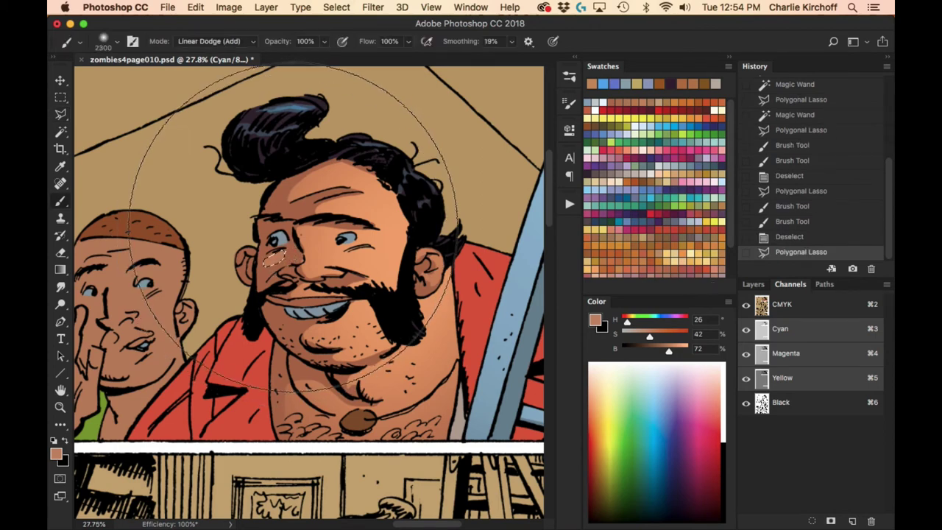
pyautogui.click(296, 220)
pyautogui.press('super+d')
# Lasso the upper part of the ear on the shaded side of the face, brush in the skin highlight, and deselect it.
pyautogui.press('l')
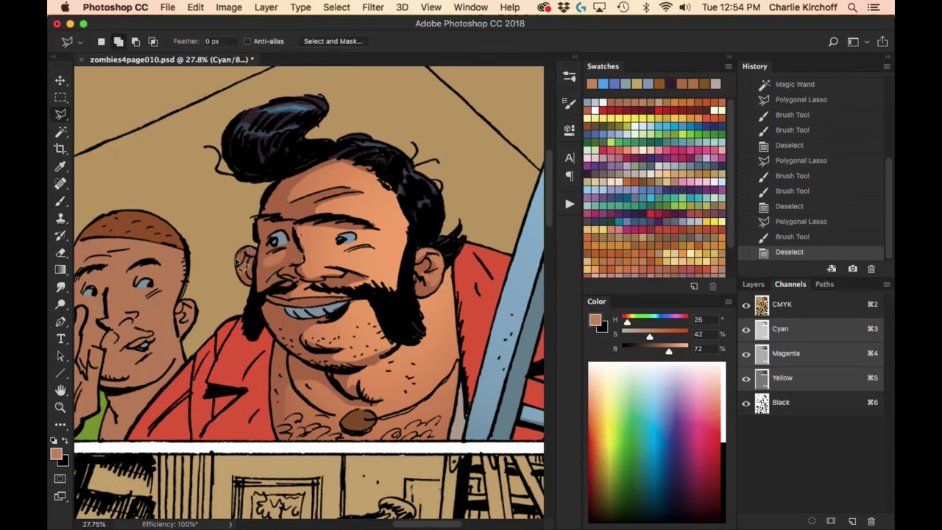
pyautogui.click(261, 259)
pyautogui.press('b')
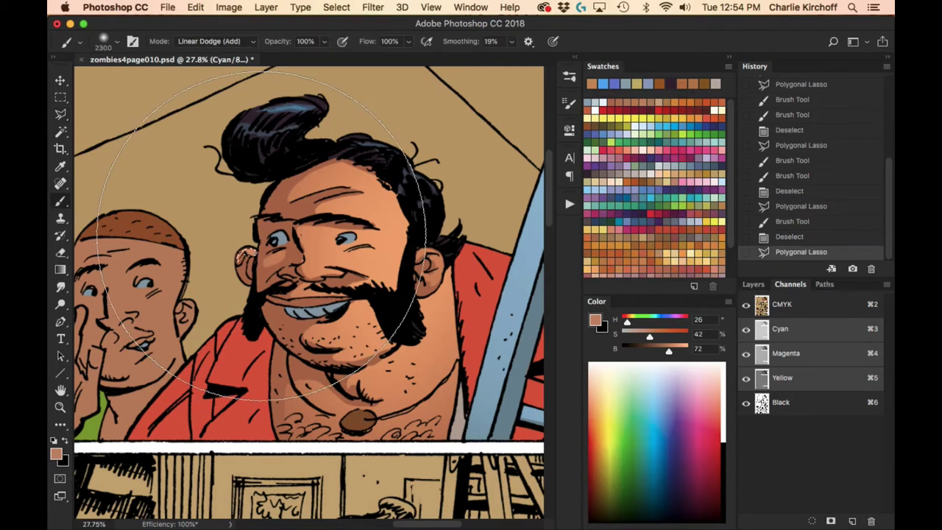
pyautogui.click(282, 215)
pyautogui.press('super+d')
# Select the mustached man's eyes with the Polygonal Lasso, refining the first eye's selection with the Magic Wand.
pyautogui.press('l')
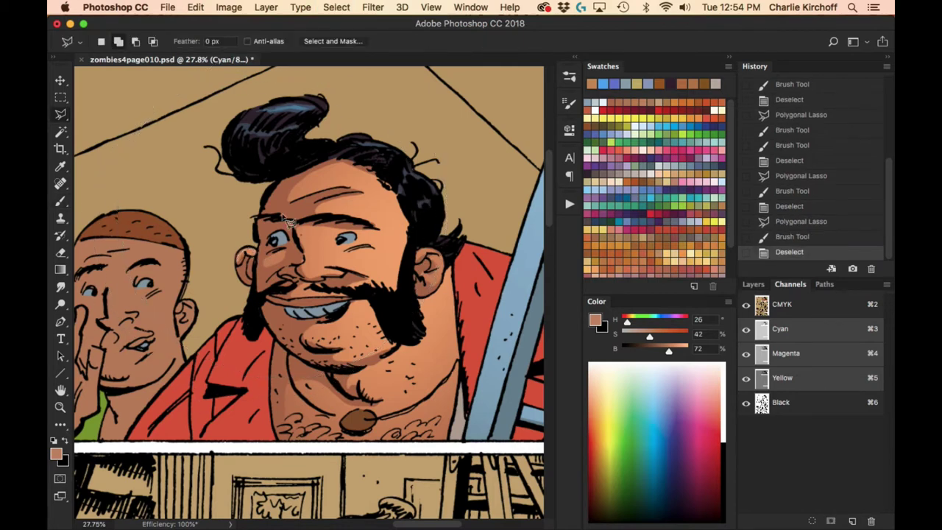
pyautogui.click(358, 247)
pyautogui.press('w')
pyautogui.click(350, 248)
pyautogui.click(350, 248)
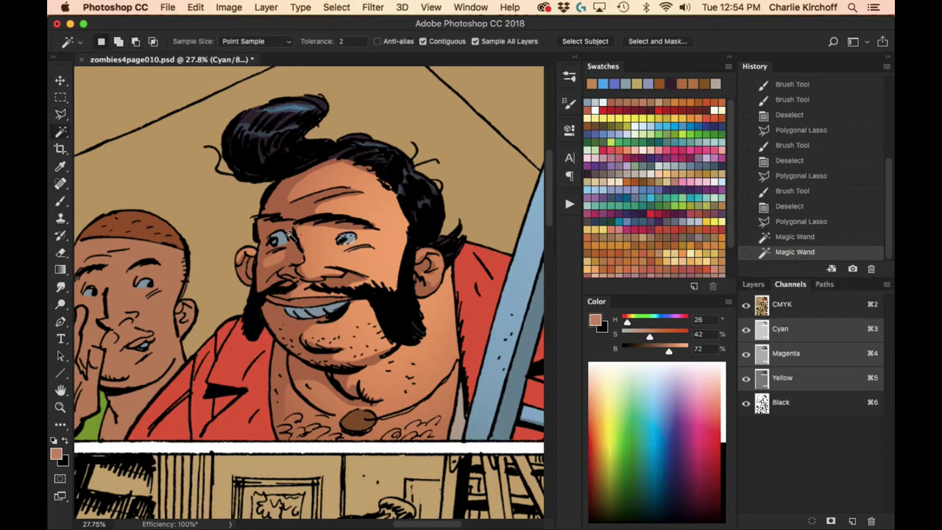
pyautogui.press('l')
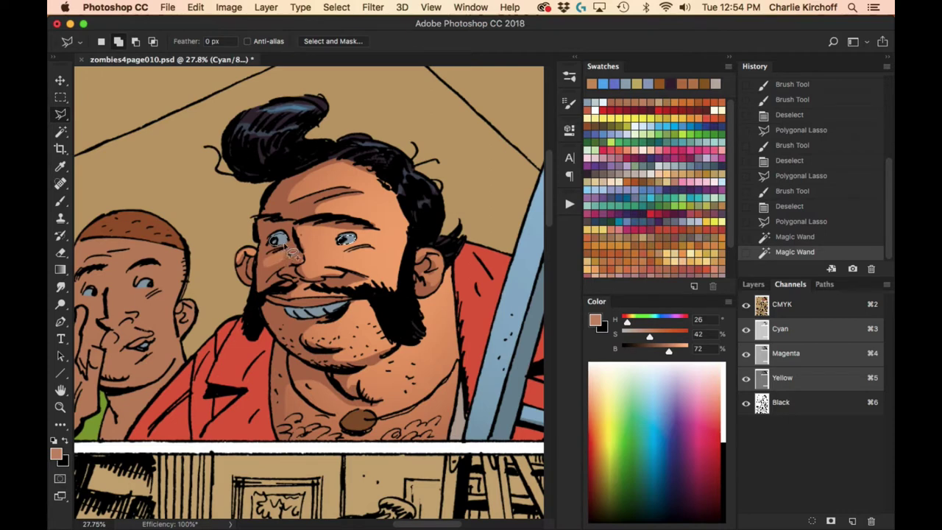
pyautogui.click(292, 254)
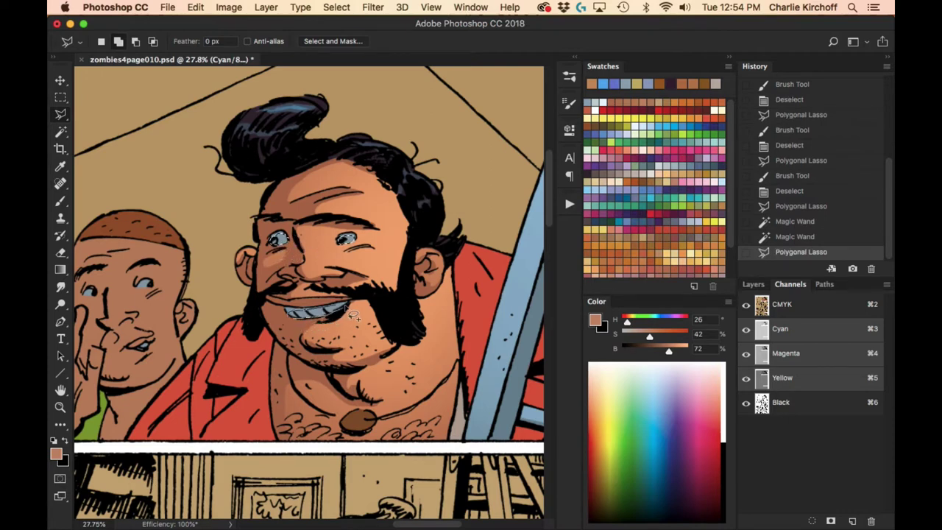
# Add the mustached man's teeth and the highlight area of his pendant to the eye selection.
pyautogui.click(353, 315)
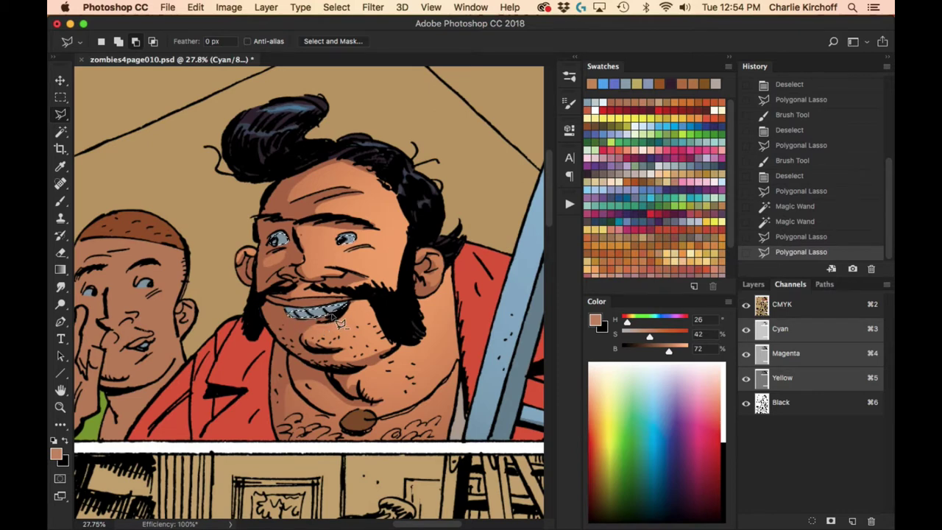
pyautogui.click(295, 303)
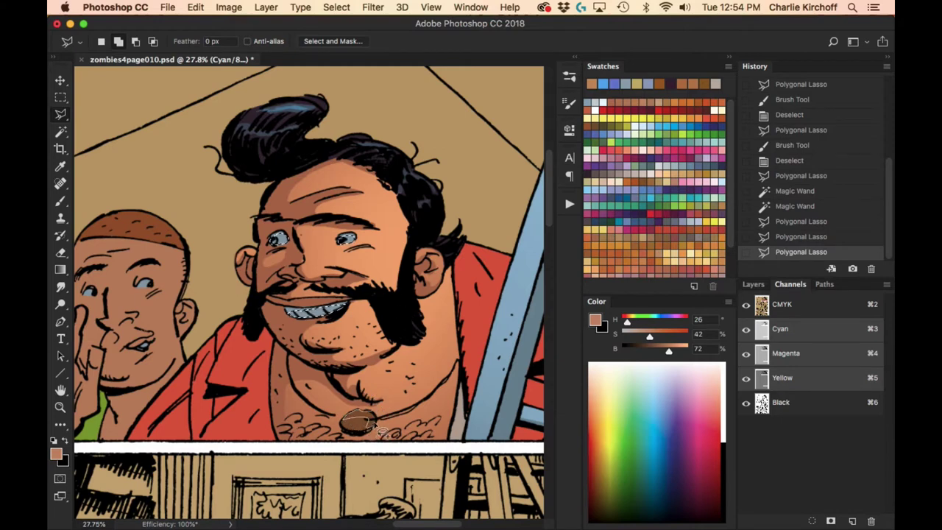
pyautogui.moveTo(374, 426); pyautogui.dragTo(378, 415)
pyautogui.press('super+z')
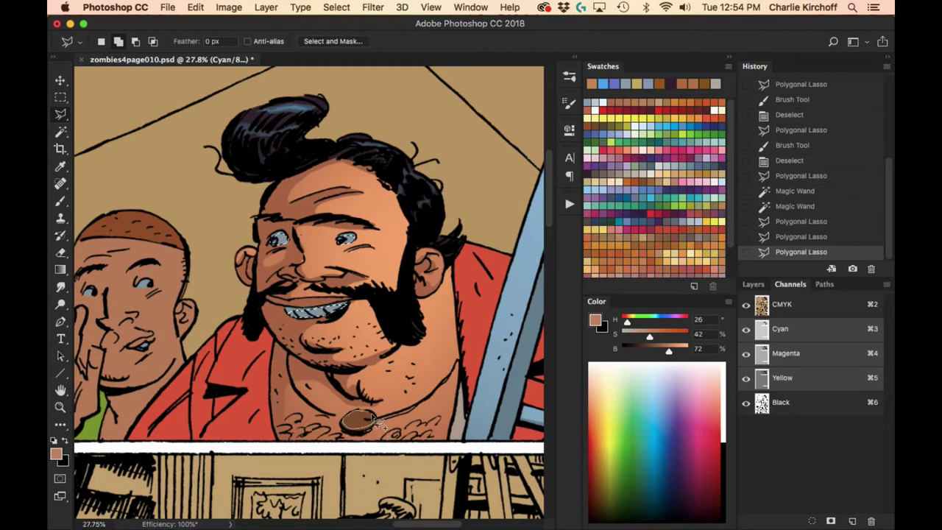
pyautogui.click(377, 421)
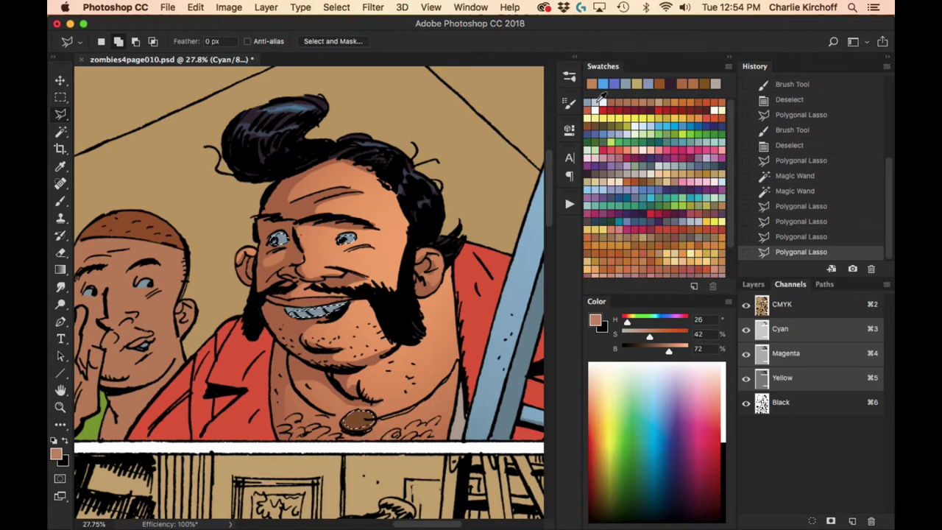
# Brush near-white (H 210, S 6, B 98) over the selected eyes and teeth with the brush reduced to 1500.
pyautogui.click(597, 109)
pyautogui.press('b')
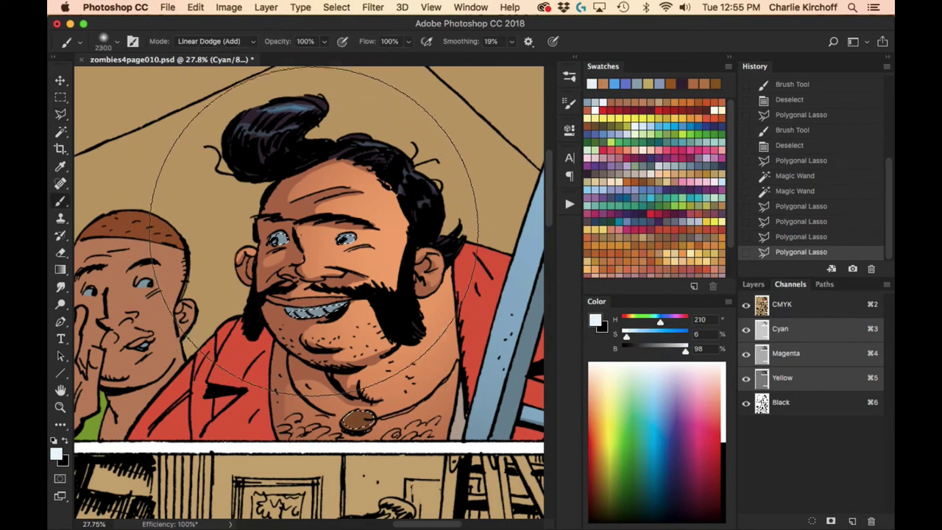
pyautogui.press('[')
pyautogui.press('[')
pyautogui.press('[')
pyautogui.press('[')
pyautogui.press('[')
pyautogui.press('[')
pyautogui.press('[')
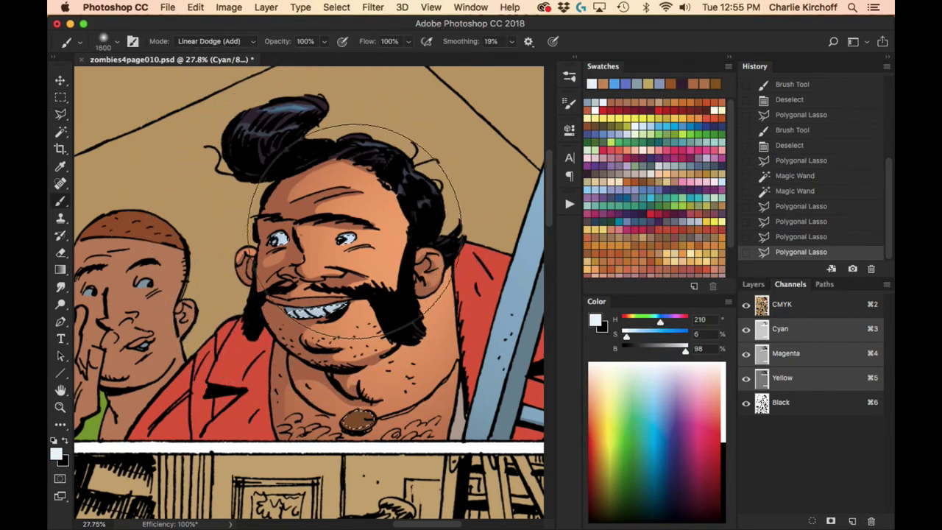
pyautogui.click(360, 237)
pyautogui.click(358, 243)
# Limit the selection to the pendant, brush it with brown (H 28, S 58, B 48) to build a golden highlight, and deselect it.
pyautogui.press('l')
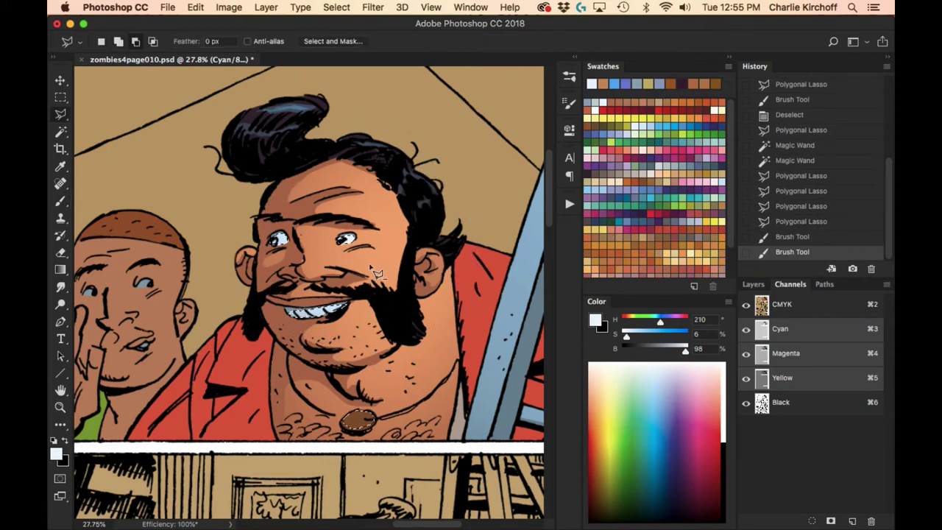
pyautogui.moveTo(398, 263)
pyautogui.mouseDown()
pyautogui.moveTo(318, 197)
pyautogui.moveTo(360, 328)
pyautogui.moveTo(391, 272)
pyautogui.mouseUp()
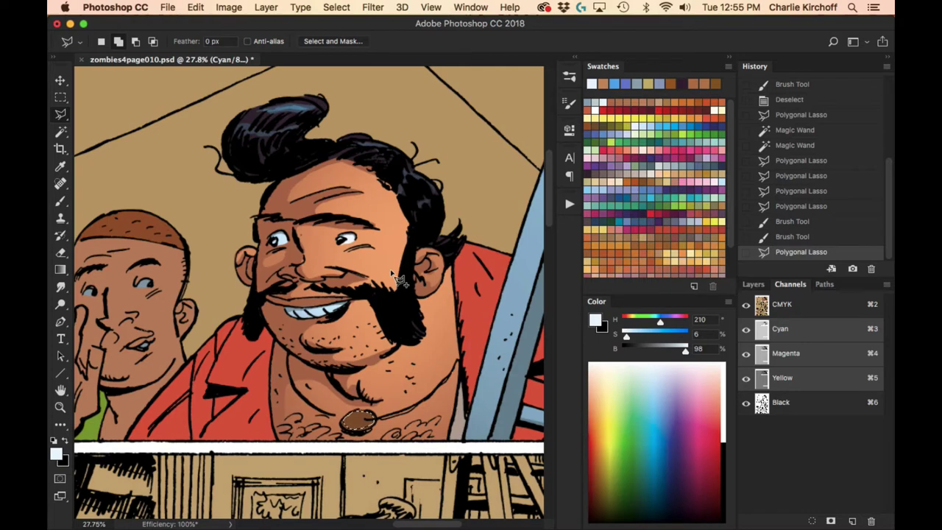
pyautogui.press('b')
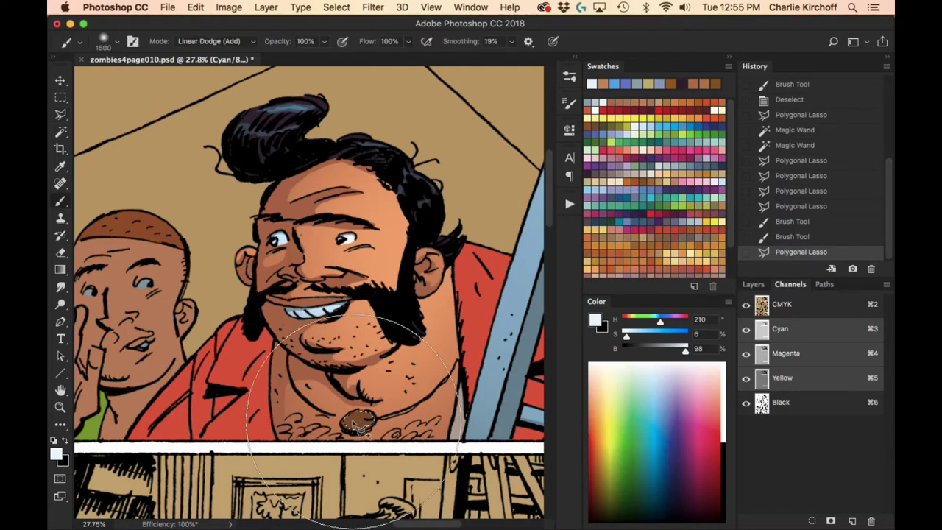
pyautogui.keyDown('alt'); pyautogui.click(358, 422); pyautogui.keyUp('alt')
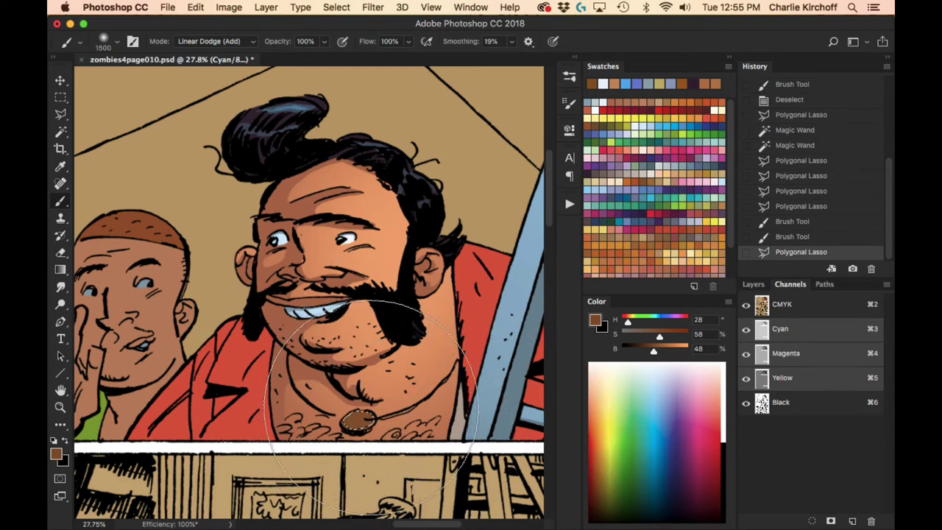
pyautogui.click(368, 404)
pyautogui.click(374, 394)
pyautogui.click(375, 394)
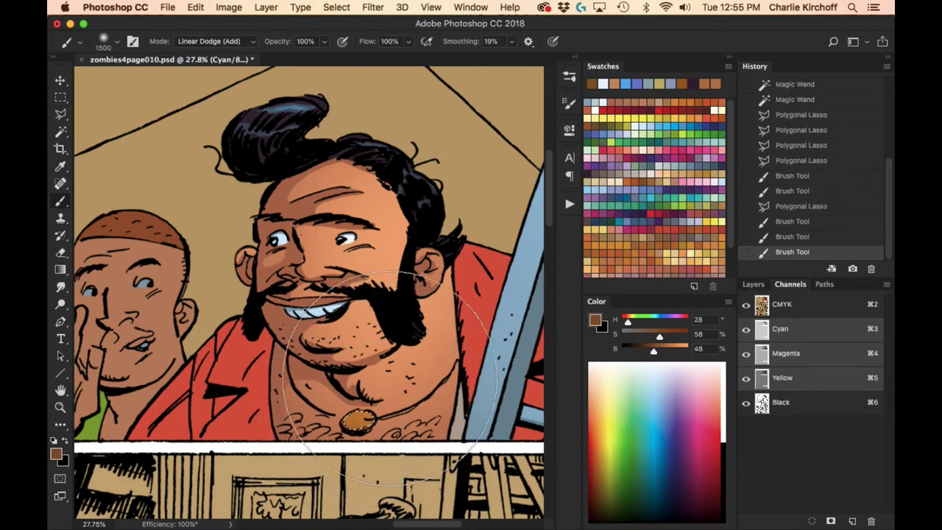
pyautogui.click(401, 365)
pyautogui.press('super+d')
# Lasso the lit area of the red jacket's lapel and shoulder beside the bald man.
pyautogui.scroll(-3, 365, 342)
pyautogui.hscroll(-4, 366, 342)
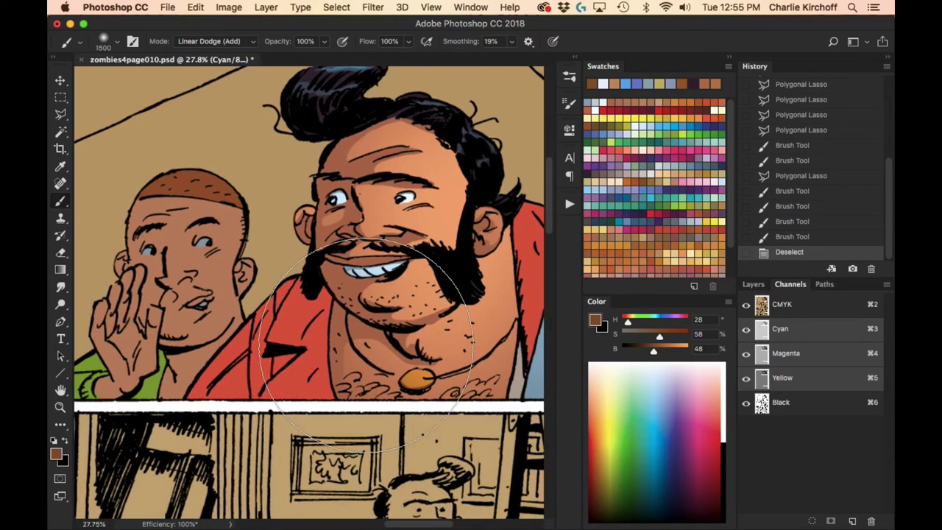
pyautogui.press('l')
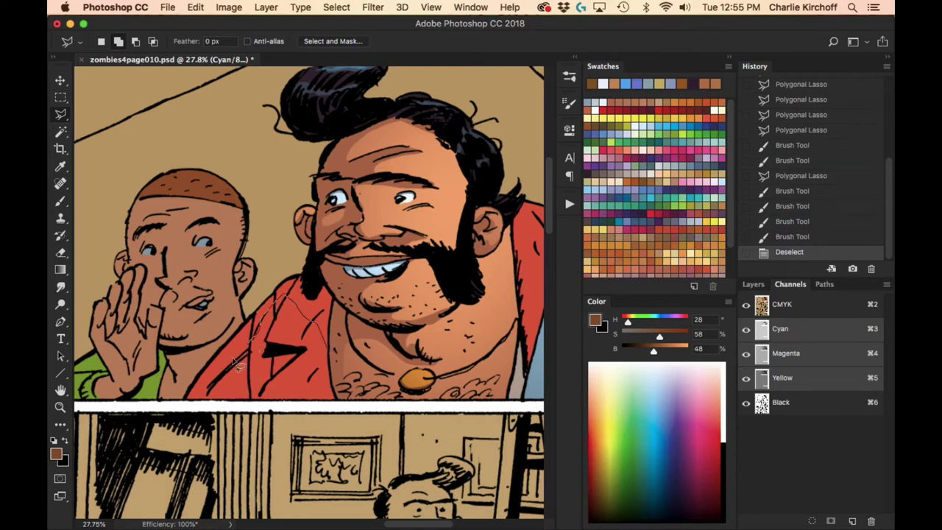
pyautogui.moveTo(277, 403); pyautogui.dragTo(334, 399)
# Add the red jacket areas above and below the ladder's middle rung, by the panel border, to the selection.
pyautogui.moveTo(435, 398); pyautogui.dragTo(246, 402)
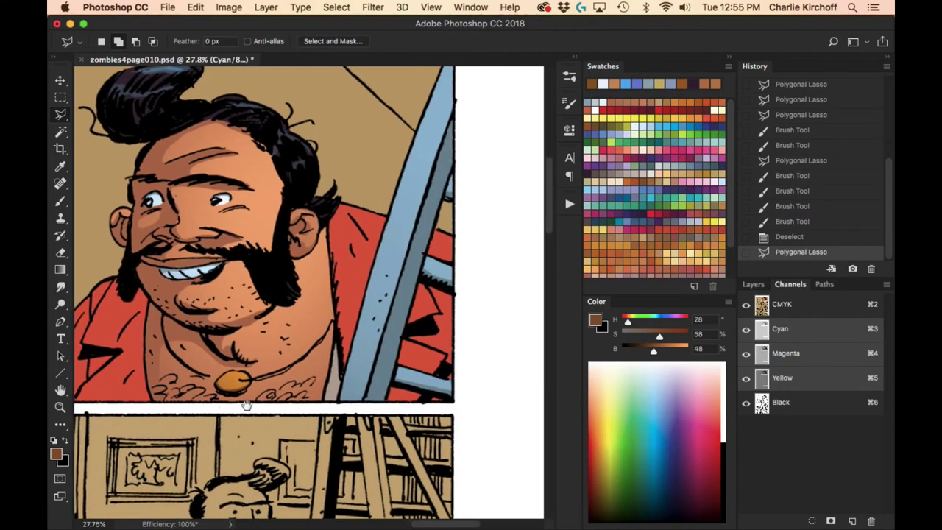
pyautogui.click(435, 242)
pyautogui.click(409, 234)
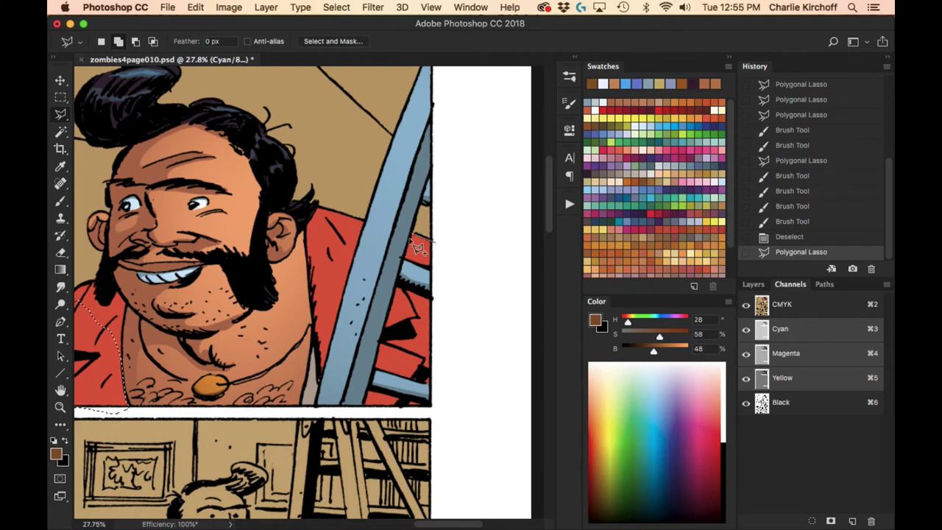
pyautogui.click(403, 259)
pyautogui.doubleClick(440, 269)
pyautogui.click(444, 299)
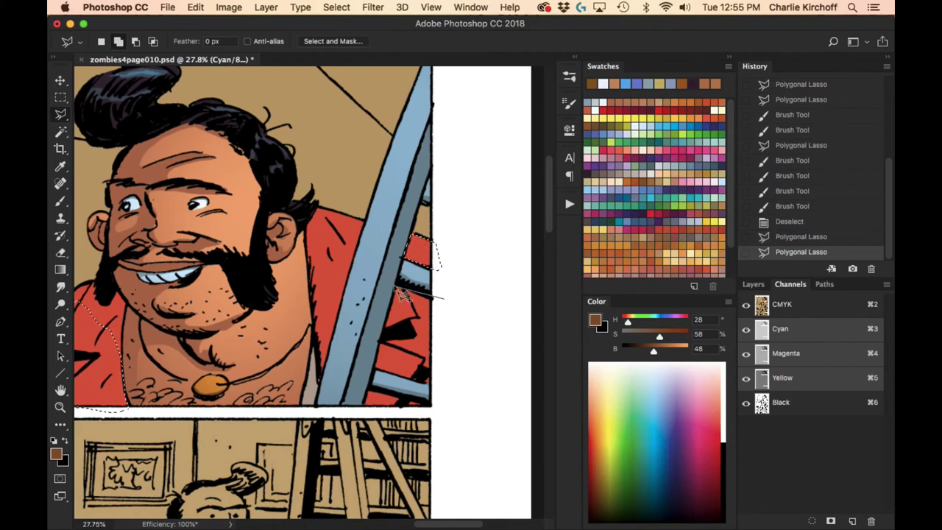
pyautogui.click(396, 285)
pyautogui.click(375, 369)
pyautogui.click(443, 387)
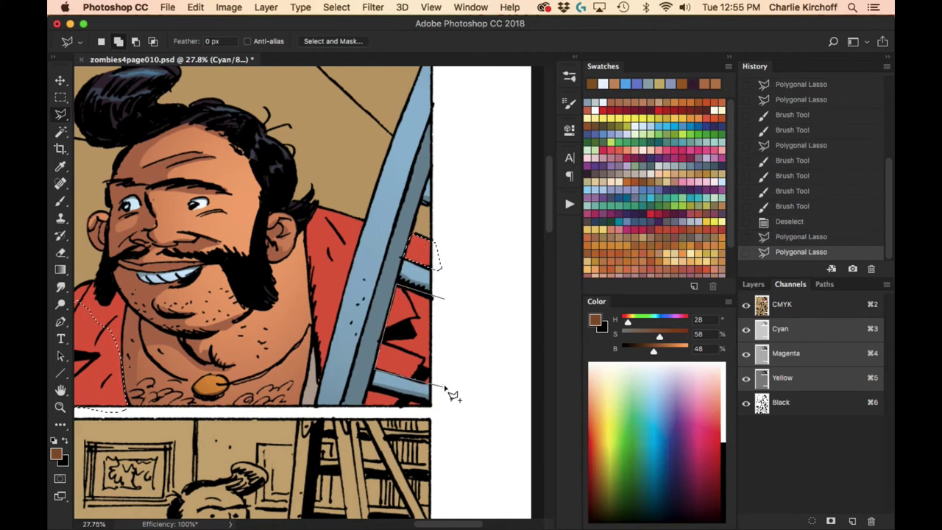
pyautogui.doubleClick(454, 379)
# Add the jacket strip between the mustached man's neck and the ladder, plus the sliver below the lowest rung, to the selection.
pyautogui.click(372, 222)
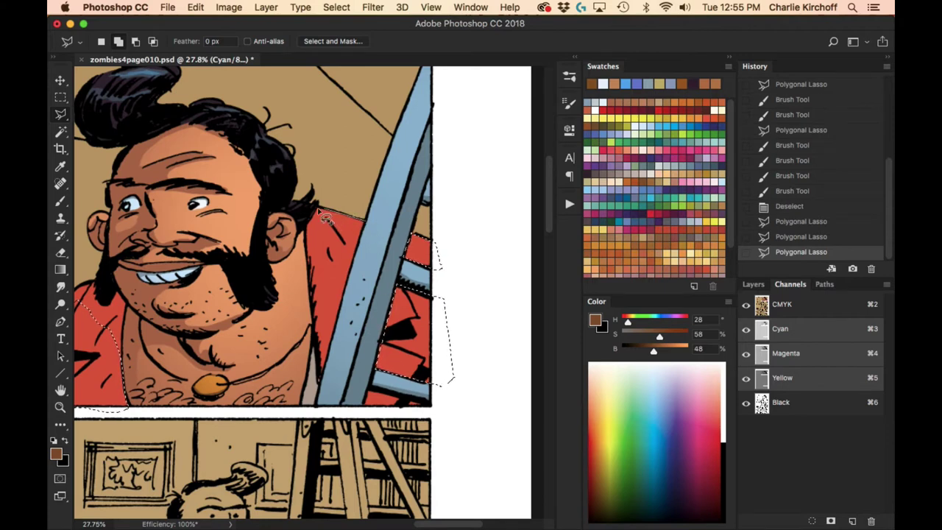
pyautogui.click(312, 210)
pyautogui.click(356, 255)
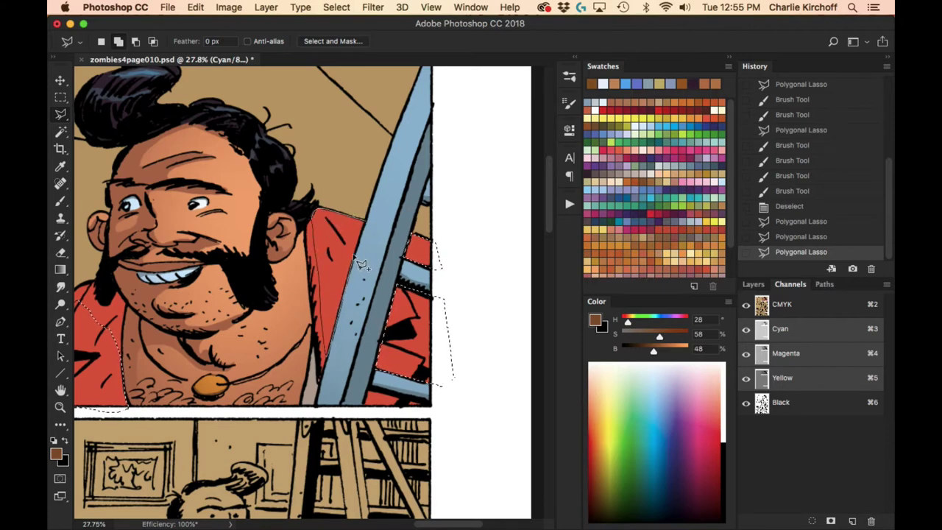
pyautogui.click(365, 220)
pyautogui.click(434, 402)
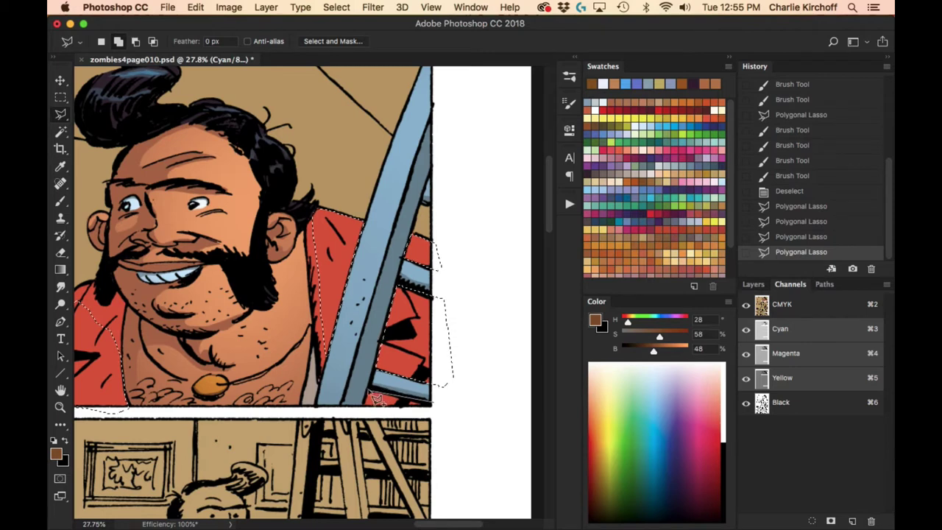
pyautogui.doubleClick(455, 410)
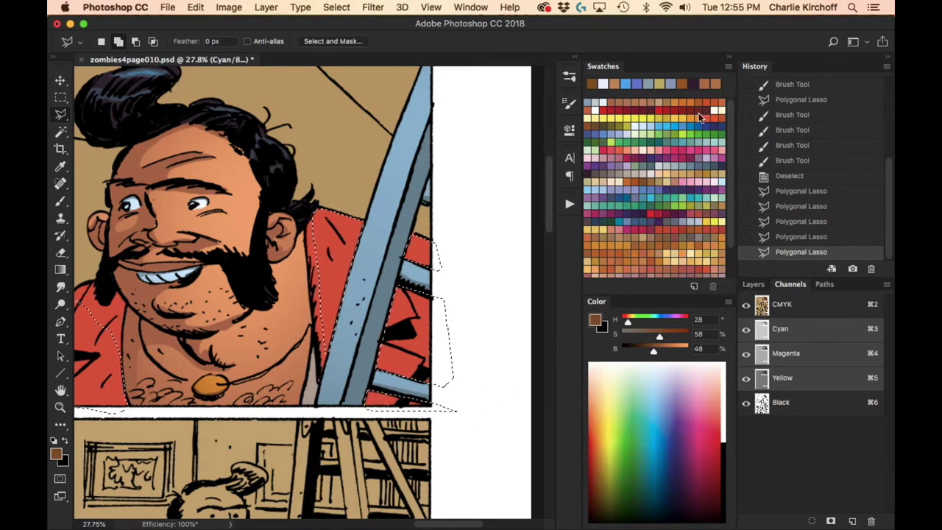
# Brush orange (H 32, S 62, B 86) over the selected jacket areas and deselect.
pyautogui.click(703, 114)
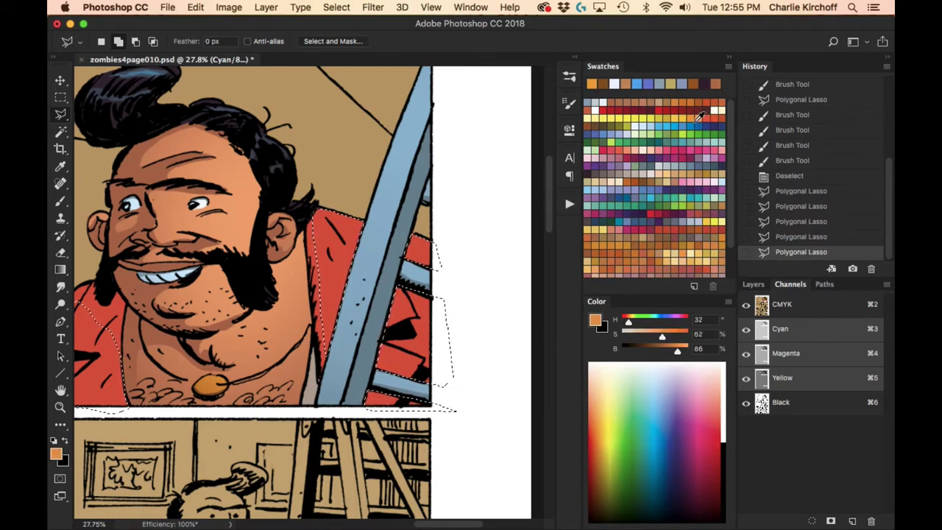
pyautogui.press('b')
pyautogui.press('z')
pyautogui.moveTo(445, 376)
pyautogui.mouseDown()
pyautogui.moveTo(417, 332)
pyautogui.moveTo(402, 329)
pyautogui.moveTo(436, 355)
pyautogui.moveTo(427, 352)
pyautogui.moveTo(421, 300)
pyautogui.moveTo(460, 336)
pyautogui.moveTo(409, 288)
pyautogui.moveTo(462, 324)
pyautogui.mouseUp()
pyautogui.press('b')
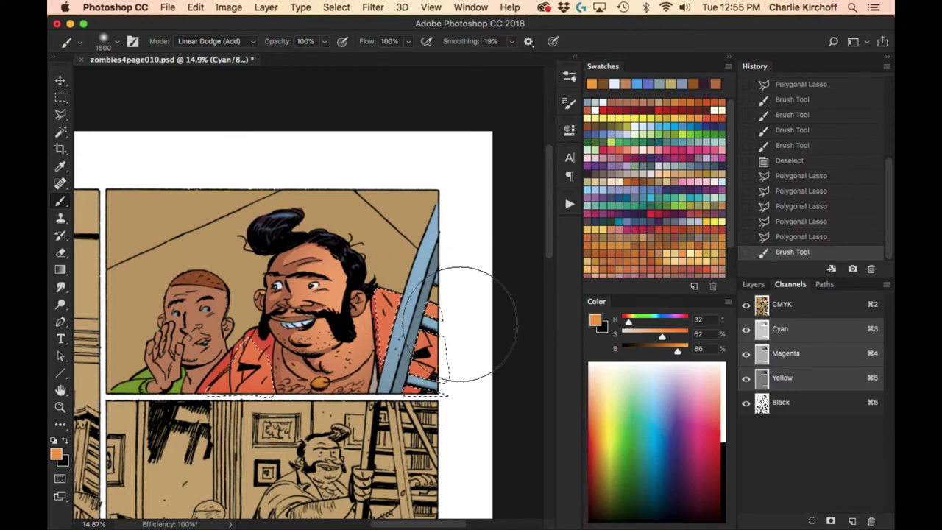
pyautogui.hotkey('ctrl', 'd')
# Lasso the lit upper part of the bald man's green sleeve.
pyautogui.press('z')
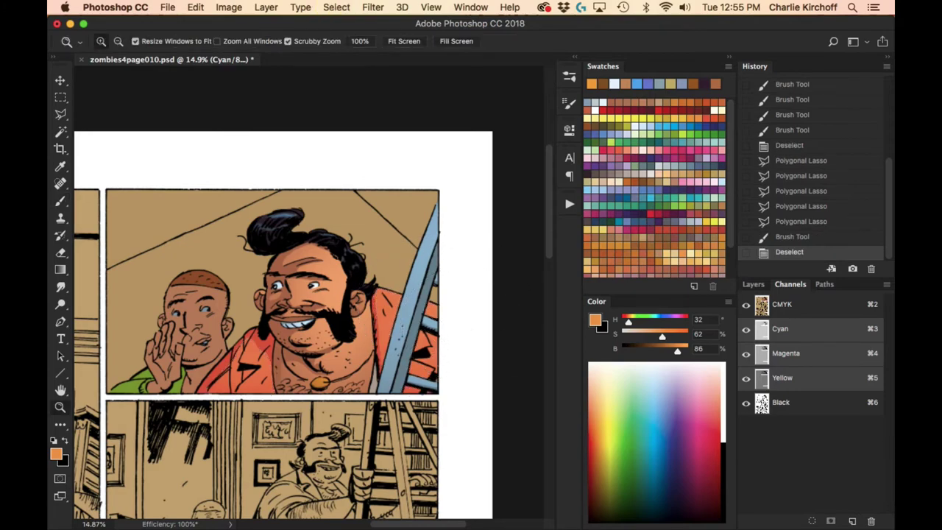
pyautogui.moveTo(178, 349); pyautogui.dragTo(294, 349)
pyautogui.moveTo(235, 411)
pyautogui.mouseDown()
pyautogui.moveTo(208, 423)
pyautogui.moveTo(321, 364)
pyautogui.mouseUp()
pyautogui.press('l')
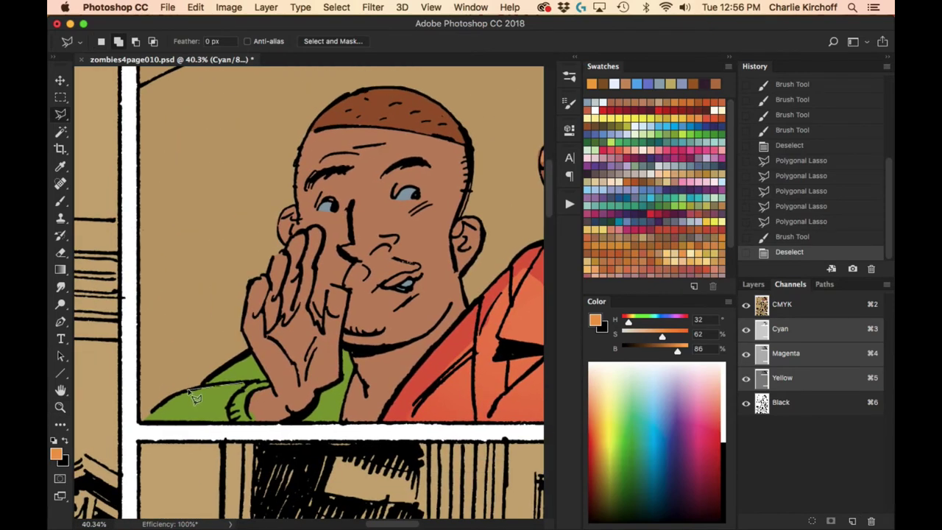
pyautogui.moveTo(189, 430)
pyautogui.mouseDown()
pyautogui.moveTo(244, 412)
pyautogui.moveTo(271, 388)
pyautogui.mouseUp()
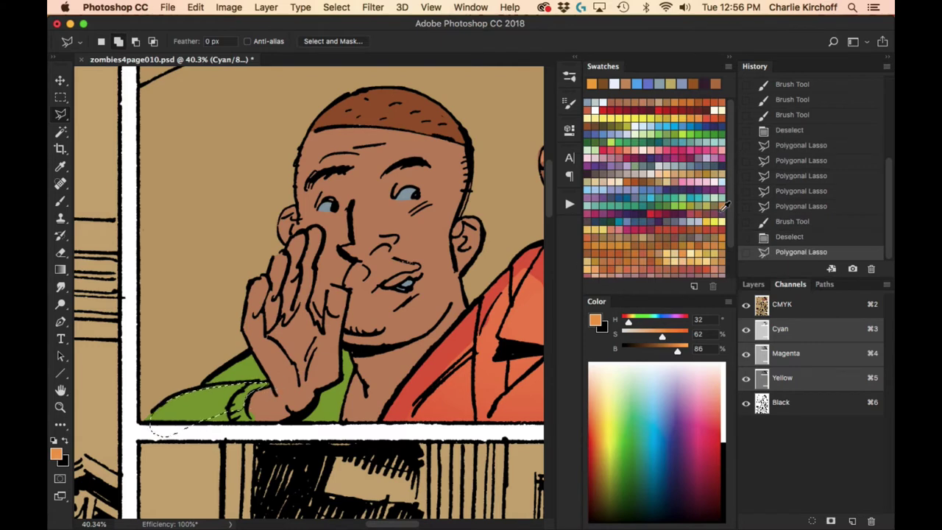
# Brush yellow-green (H 67, S 78, B 86) over the selected sleeve and deselect.
pyautogui.click(691, 132)
pyautogui.press('b')
pyautogui.moveTo(221, 346); pyautogui.dragTo(261, 355)
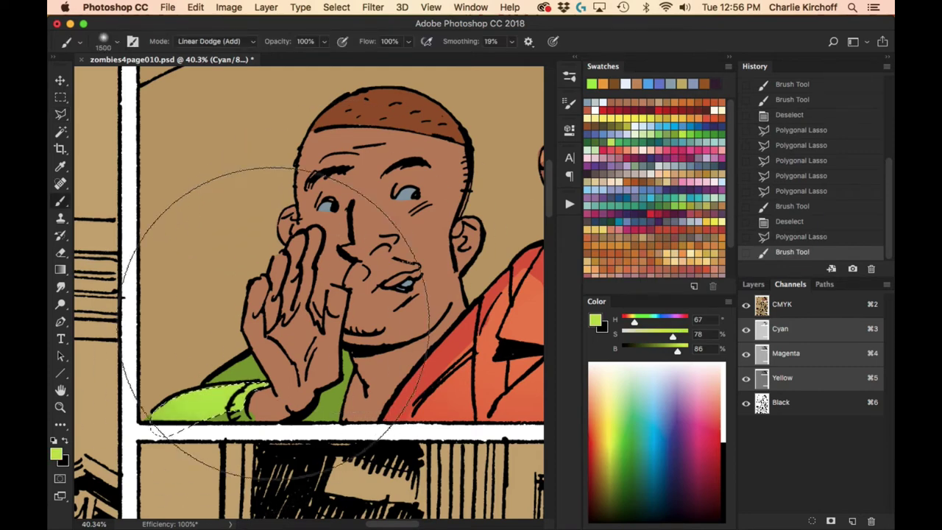
pyautogui.hotkey('ctrl', 'd')
# Lasso the green shirt areas behind the bald man's hand and beside his neck, brush them lightly with the same yellow-green, and deselect.
pyautogui.press('l')
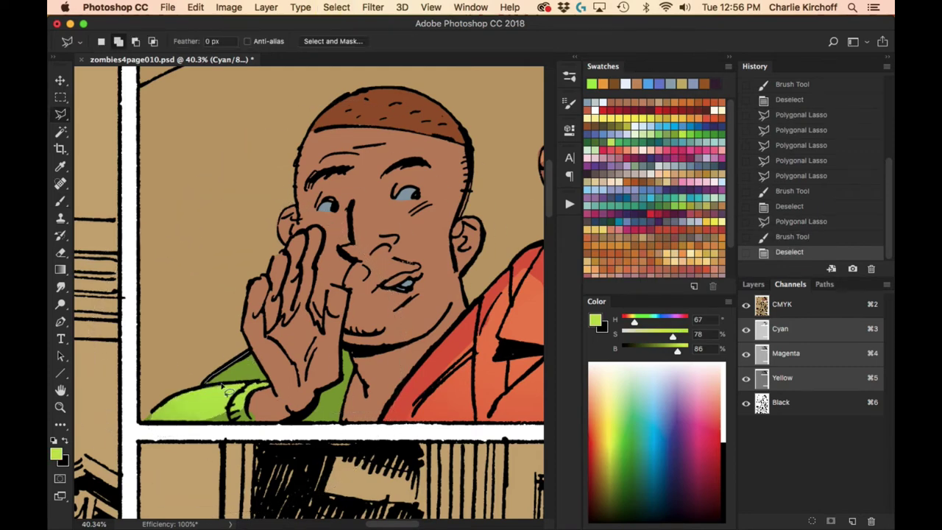
pyautogui.doubleClick(265, 377)
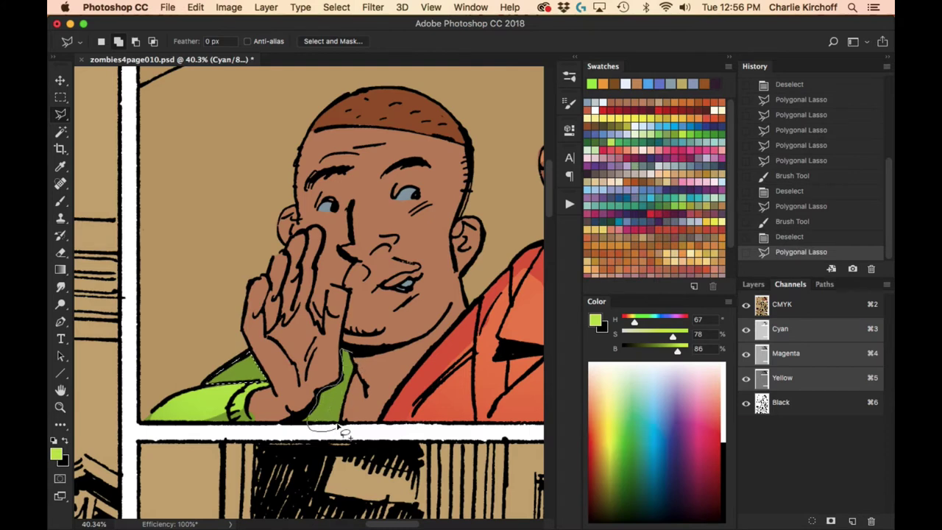
pyautogui.doubleClick(357, 376)
pyautogui.press('b')
pyautogui.moveTo(237, 331)
pyautogui.mouseDown()
pyautogui.moveTo(301, 332)
pyautogui.moveTo(372, 330)
pyautogui.moveTo(431, 267)
pyautogui.mouseUp()
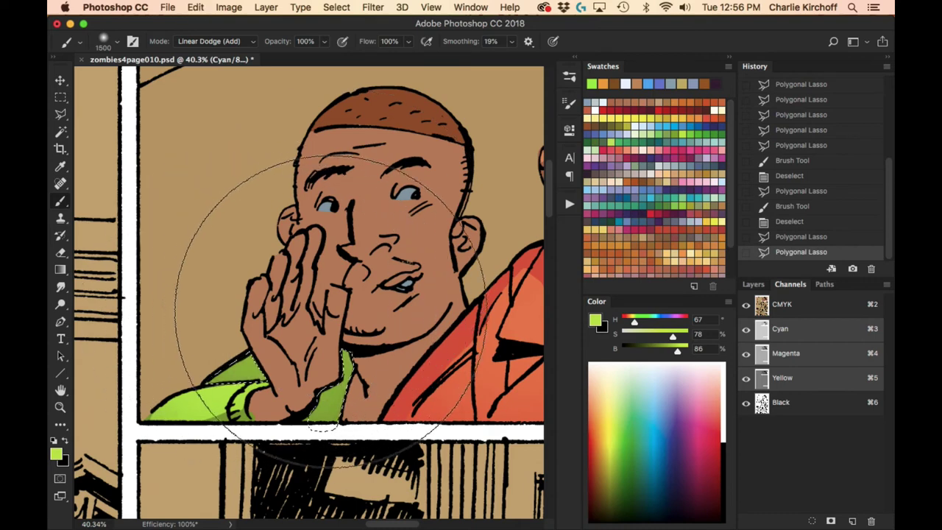
pyautogui.moveTo(280, 308); pyautogui.dragTo(346, 284)
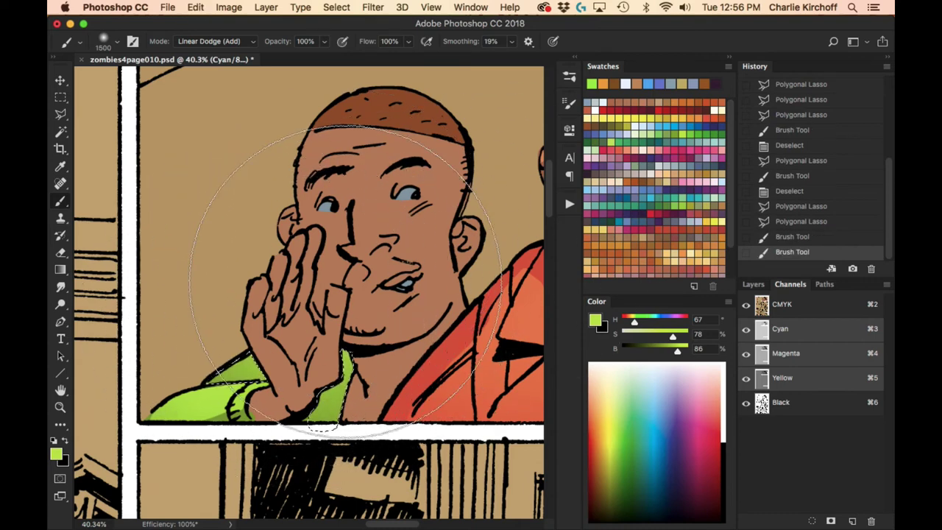
pyautogui.press('super+d')
# Lasso the lit palm and fingers of the bald man's raised hand, brush them with tan (H 34, S 31, B 75), and deselect.
pyautogui.press('l')
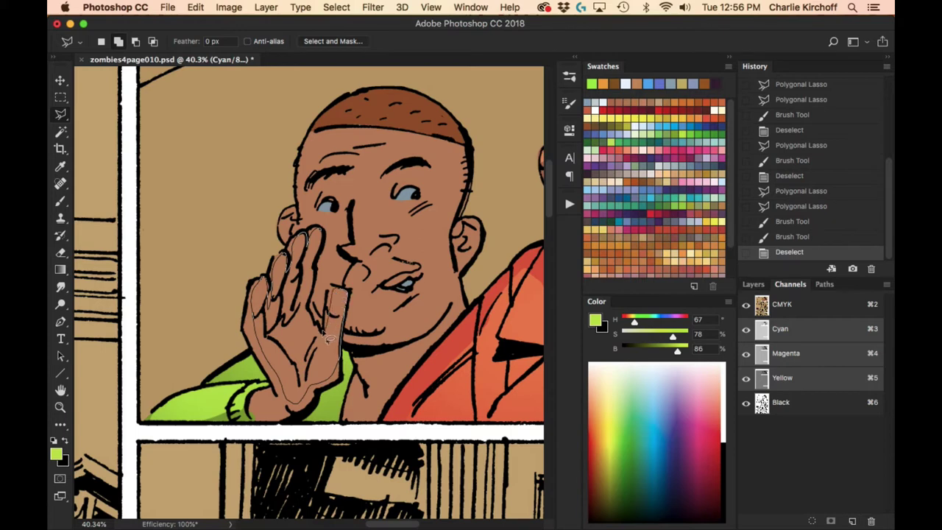
pyautogui.click(334, 237)
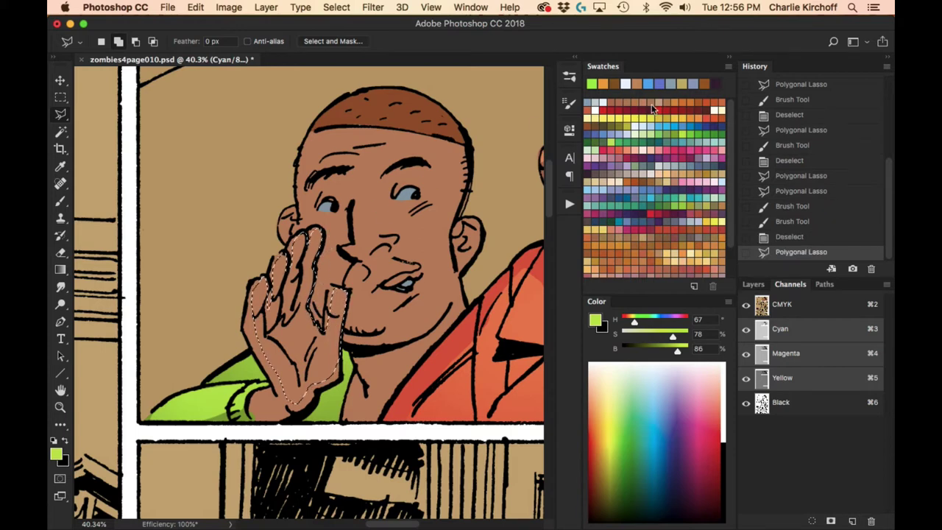
pyautogui.click(630, 122)
pyautogui.press('b')
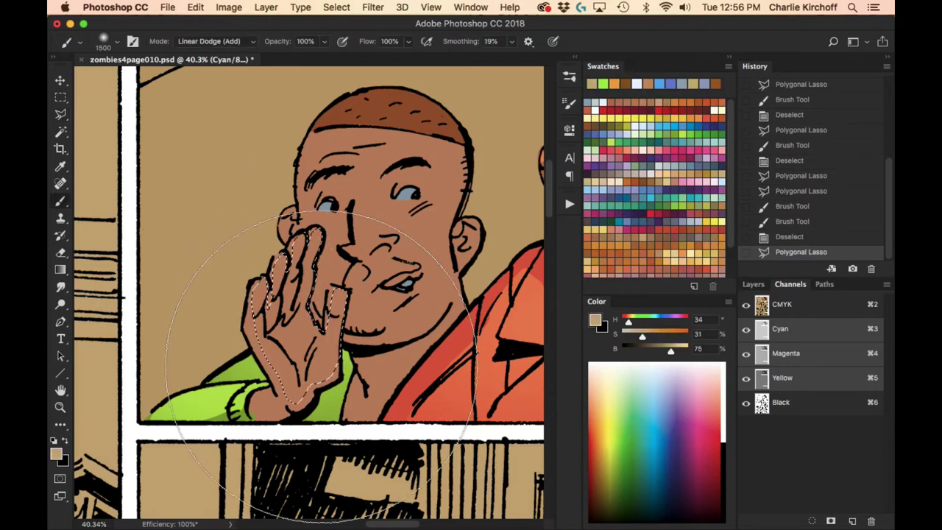
pyautogui.click(316, 288)
pyautogui.press('super+d')
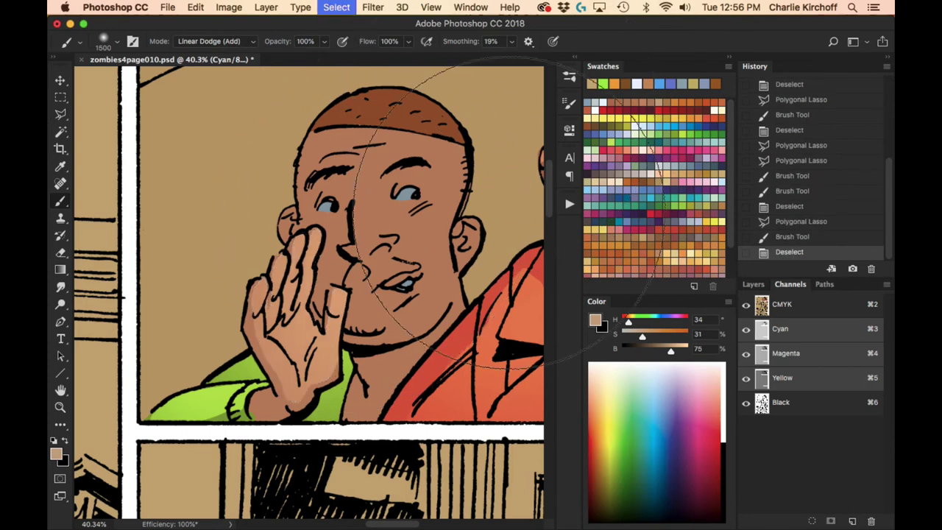
# Lasso the lit side of the bald man's face from the hairline around the nose and mouth to the jaw.
pyautogui.moveTo(447, 315); pyautogui.dragTo(407, 360)
pyautogui.press('l')
pyautogui.click(368, 178)
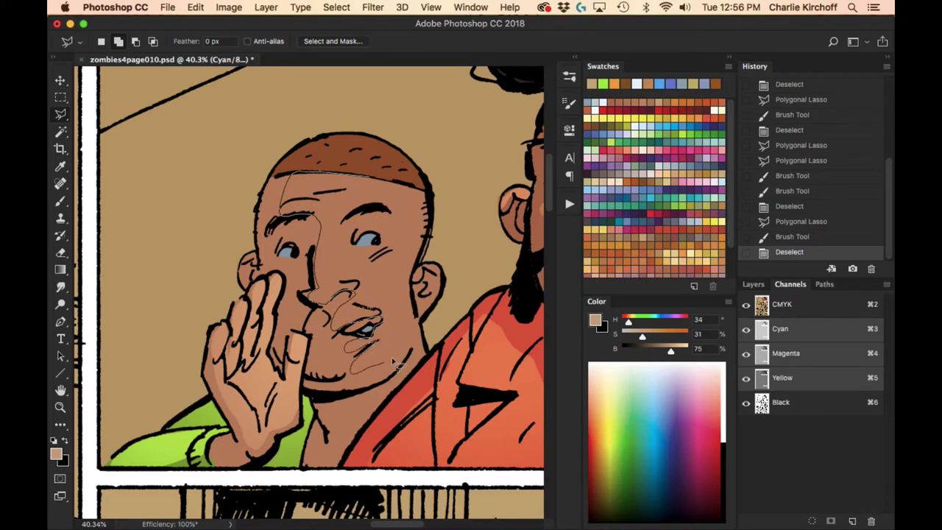
pyautogui.click(430, 198)
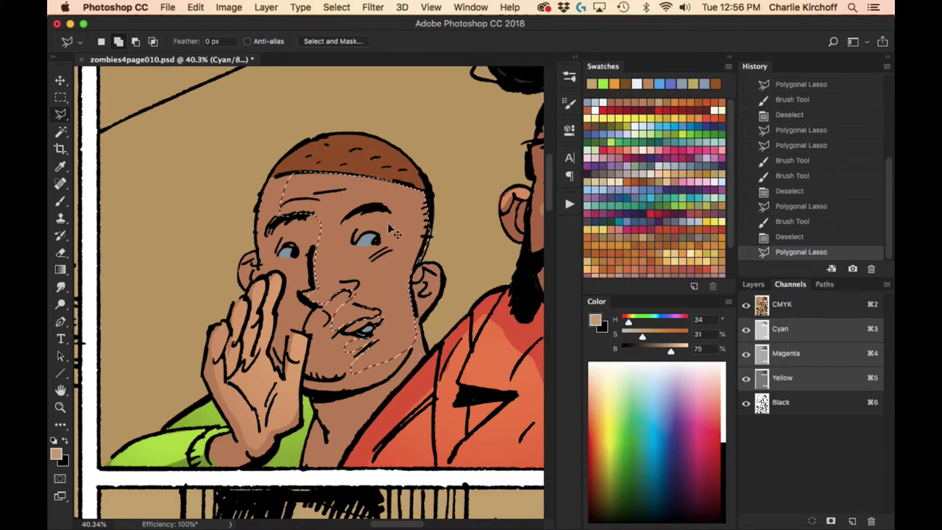
pyautogui.click(382, 378)
pyautogui.click(400, 365)
pyautogui.doubleClick(412, 346)
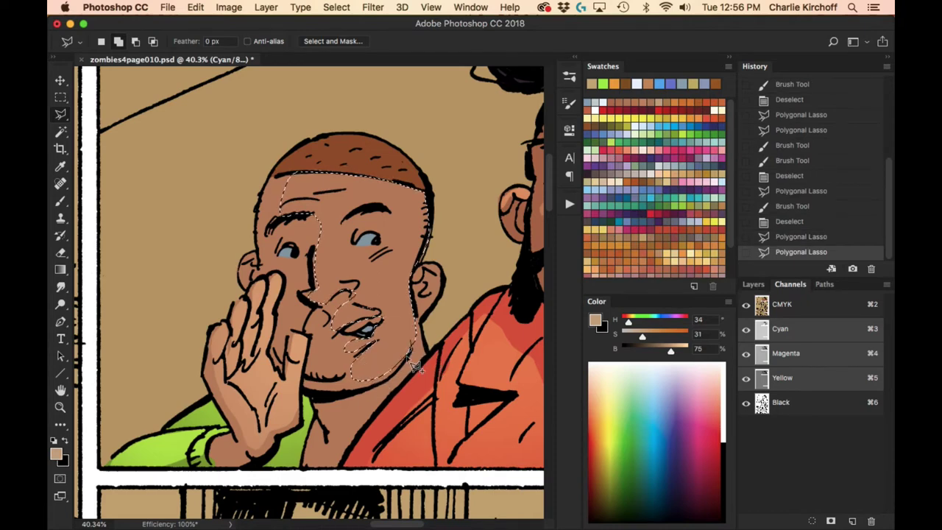
# Add the lit parts of the bald man's neck, both ears, and the cheek above his fingers to the selection.
pyautogui.click(410, 353)
pyautogui.click(346, 454)
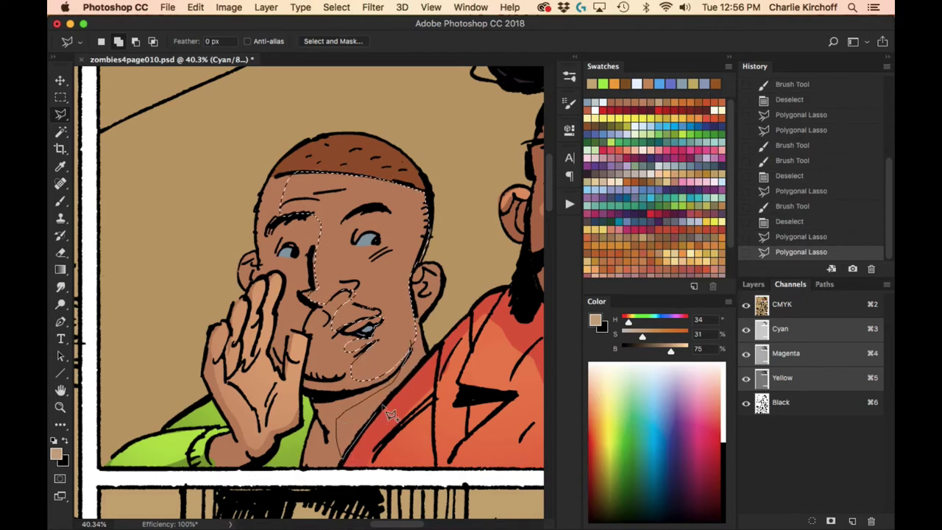
pyautogui.doubleClick(415, 318)
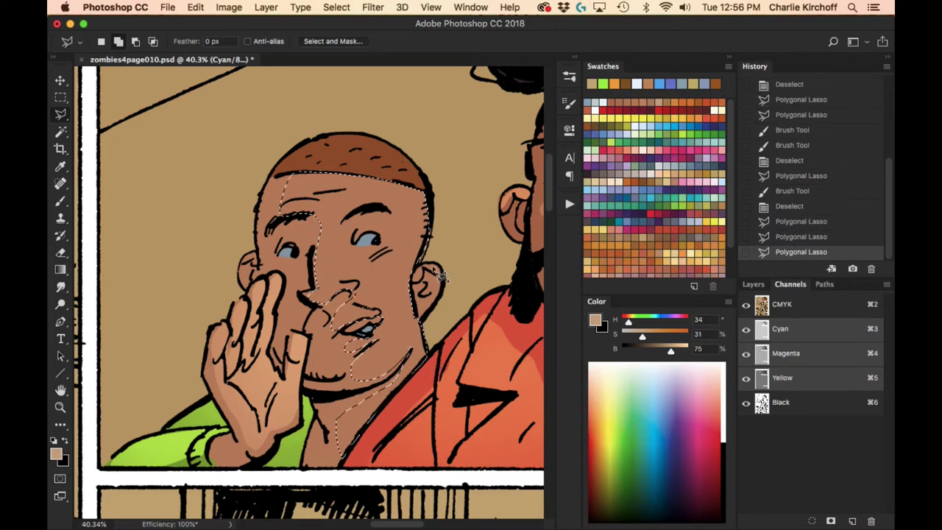
pyautogui.moveTo(435, 268)
pyautogui.mouseDown()
pyautogui.moveTo(423, 265)
pyautogui.moveTo(412, 282)
pyautogui.moveTo(437, 277)
pyautogui.mouseUp()
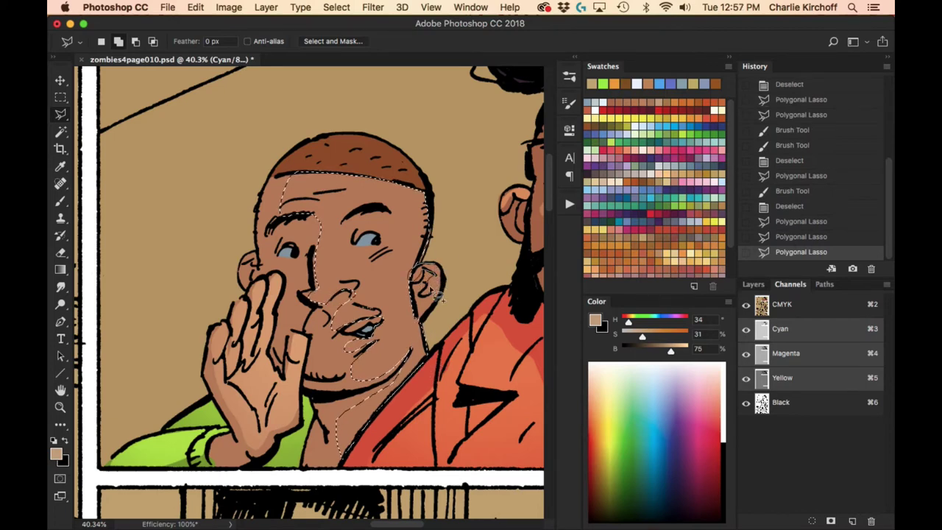
pyautogui.doubleClick(446, 281)
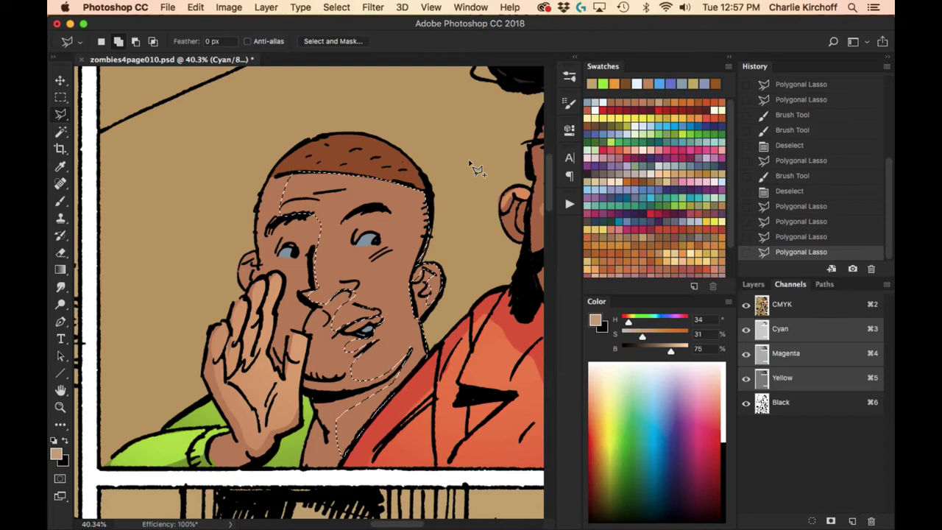
pyautogui.doubleClick(301, 272)
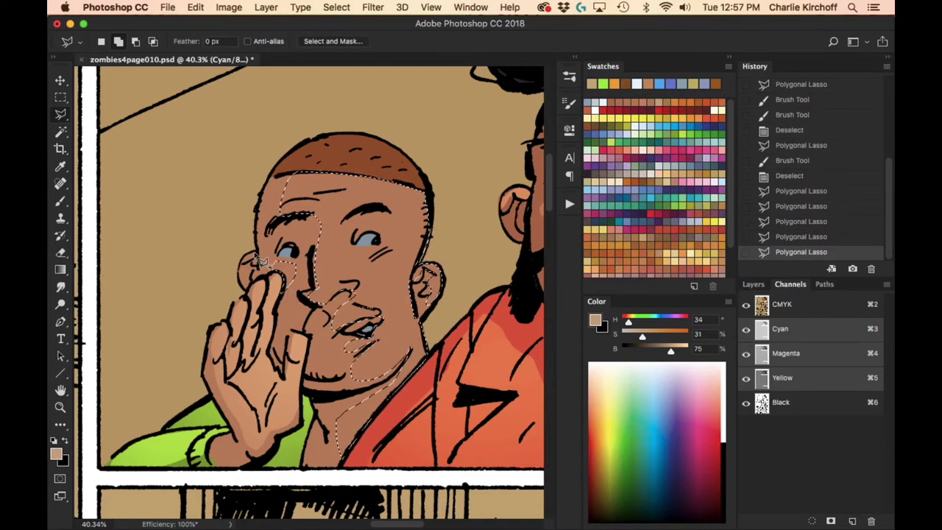
pyautogui.doubleClick(263, 258)
# Try brushing tan over the selected face with the eye included, and step back to before the stroke.
pyautogui.press('b')
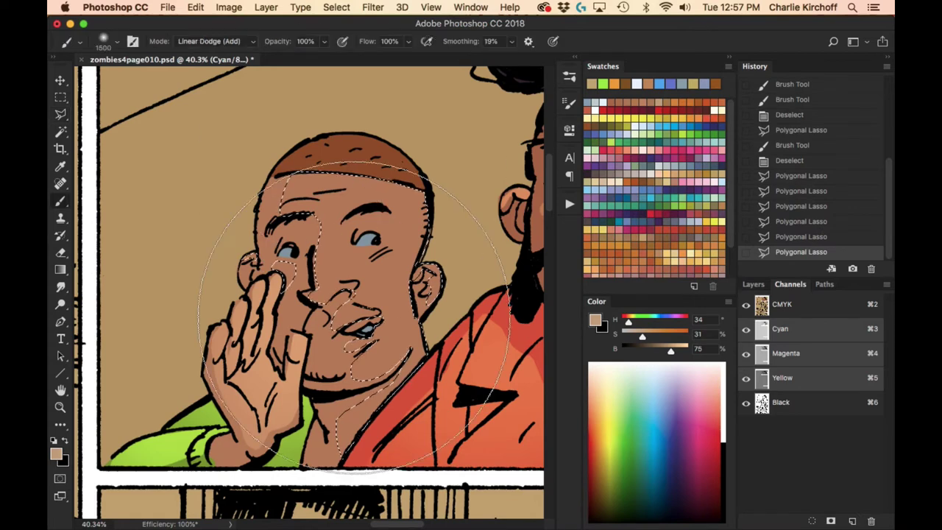
pyautogui.moveTo(400, 272)
pyautogui.mouseDown()
pyautogui.moveTo(448, 335)
pyautogui.moveTo(441, 202)
pyautogui.mouseUp()
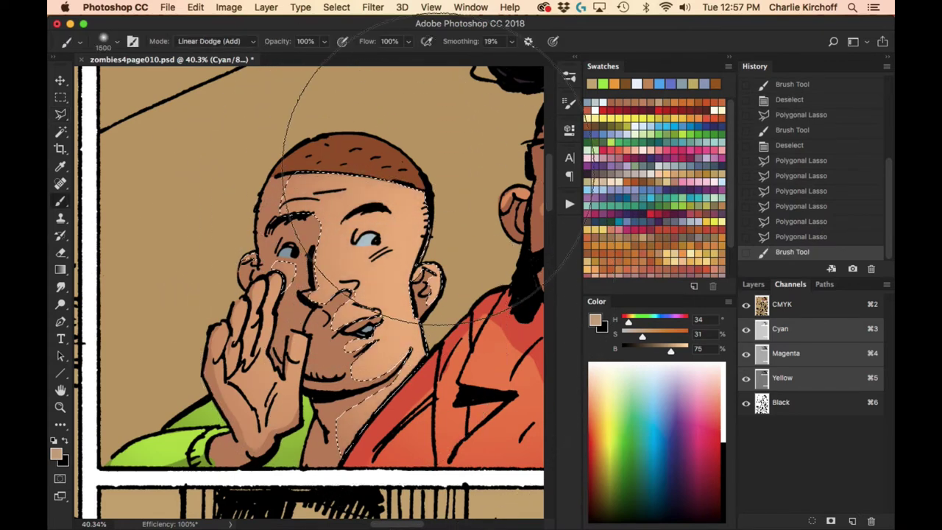
pyautogui.moveTo(435, 171); pyautogui.dragTo(495, 129)
pyautogui.press('super+z')
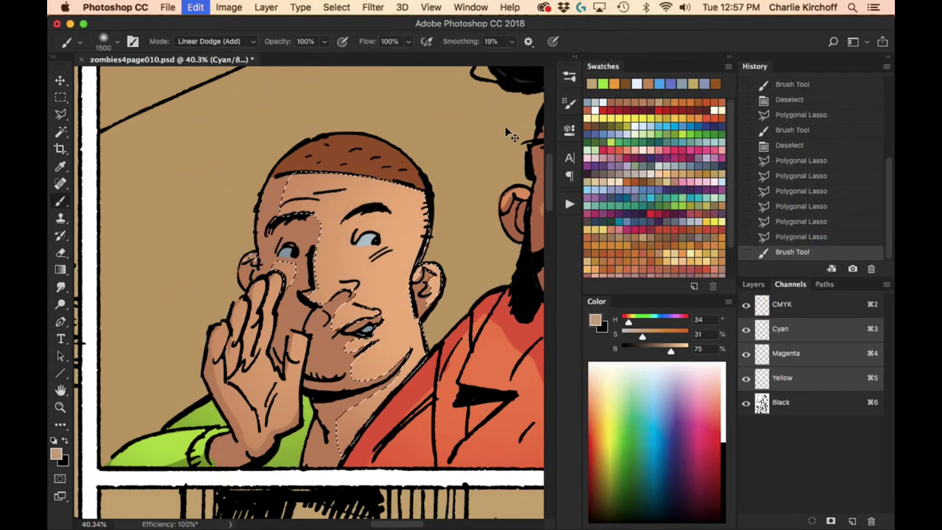
pyautogui.click(797, 237)
# Subtract the white of the bald man's eye from the selection with the Magic Wand and brush tan highlights over the selected skin.
pyautogui.press('w')
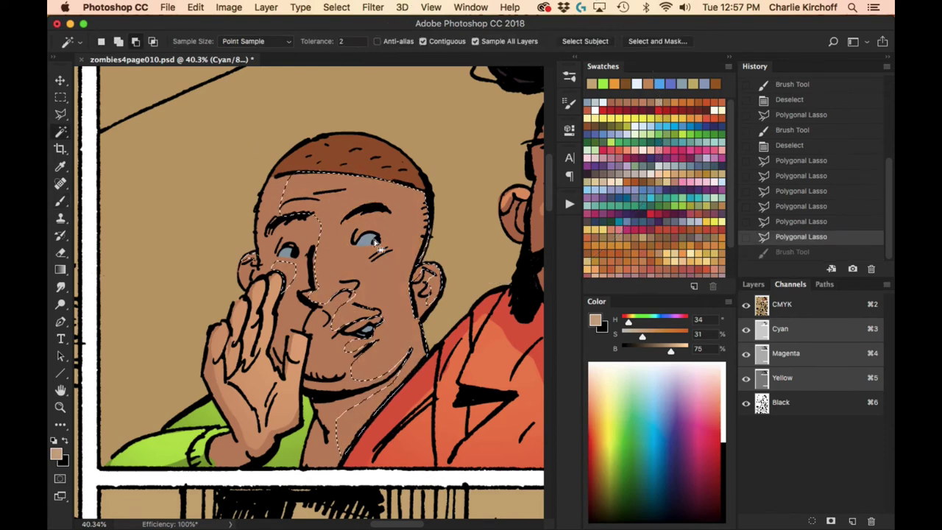
pyautogui.keyDown('alt'); pyautogui.click(364, 240); pyautogui.keyUp('alt')
pyautogui.press('b')
pyautogui.moveTo(400, 217)
pyautogui.mouseDown()
pyautogui.moveTo(421, 325)
pyautogui.moveTo(409, 355)
pyautogui.moveTo(330, 227)
pyautogui.moveTo(389, 259)
pyautogui.moveTo(408, 361)
pyautogui.moveTo(446, 301)
pyautogui.moveTo(422, 181)
pyautogui.mouseUp()
pyautogui.moveTo(466, 118); pyautogui.dragTo(509, 87)
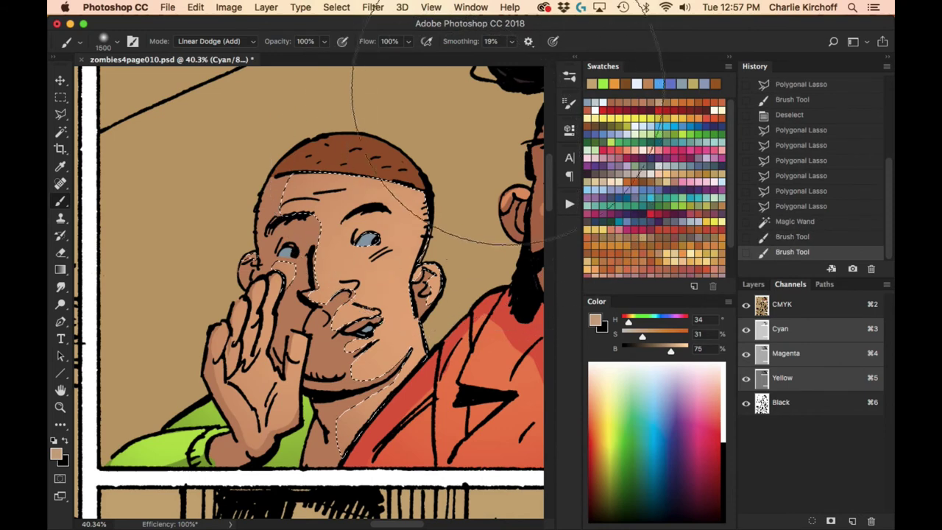
# Drop the face selection and lasso the lit area of the bald man's cropped hair.
pyautogui.hotkey('ctrl', 'd')
pyautogui.press('l')
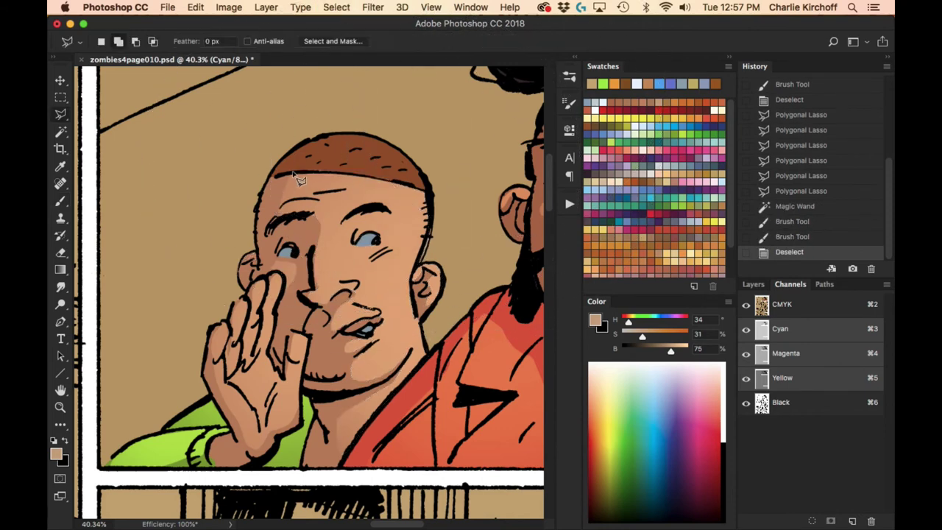
pyautogui.scroll(1, 402, 143)
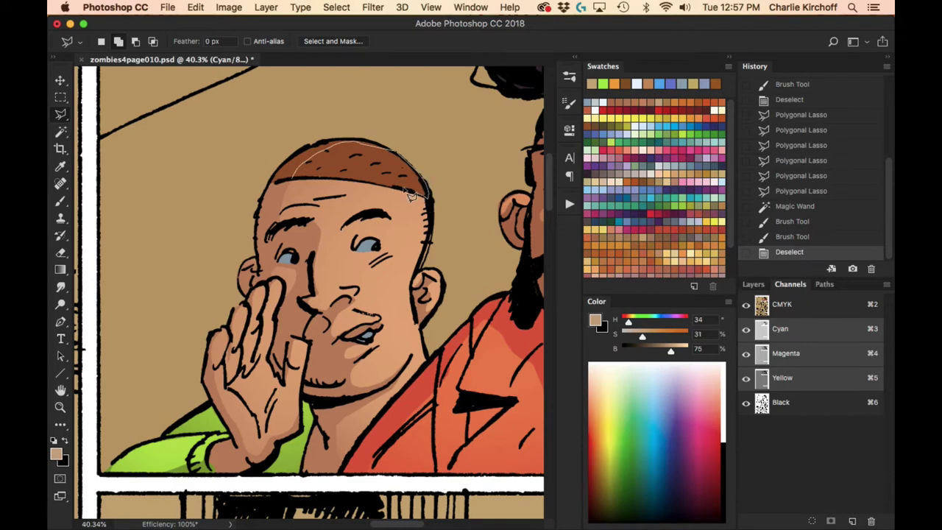
pyautogui.click(306, 186)
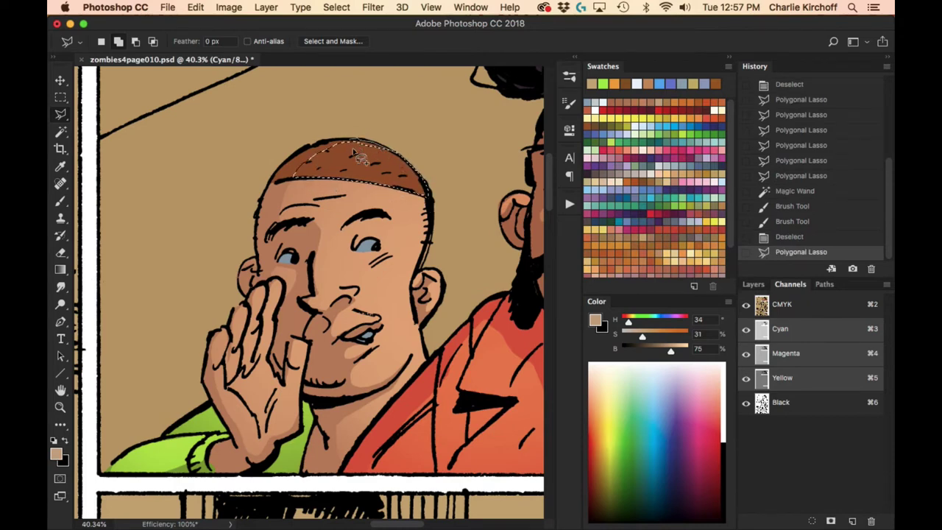
# Sample the brown of the bald man's hair, brush highlights over the selected hair, and deselect.
pyautogui.press('b')
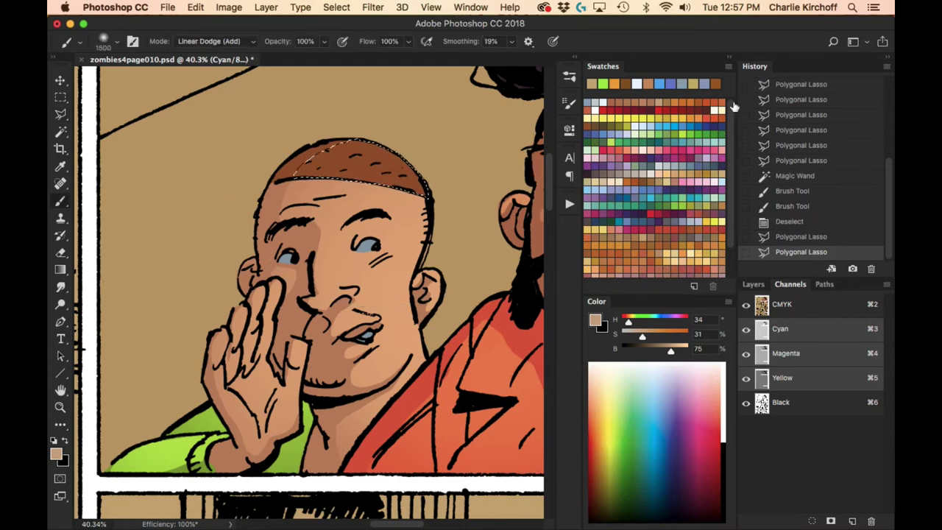
pyautogui.keyDown('alt'); pyautogui.click(375, 163); pyautogui.keyUp('alt')
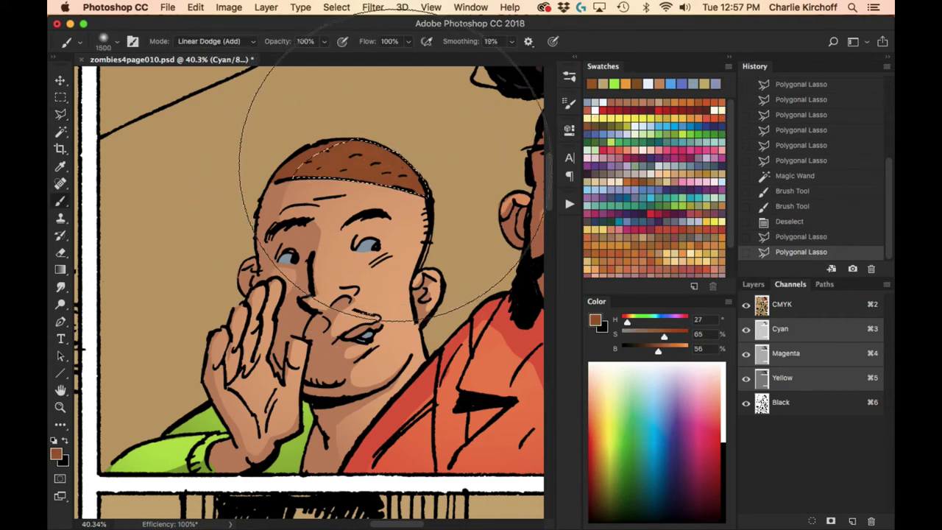
pyautogui.moveTo(391, 186); pyautogui.dragTo(331, 265)
pyautogui.moveTo(382, 235); pyautogui.dragTo(427, 221)
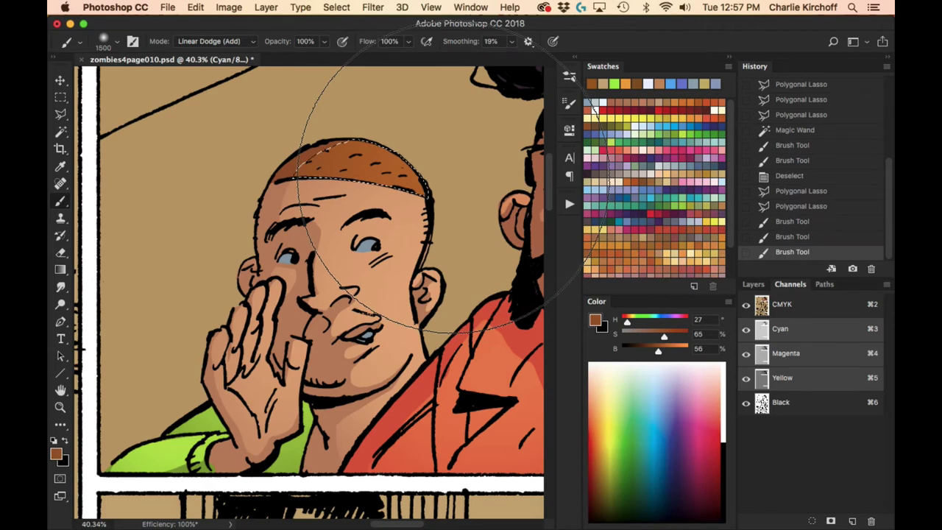
pyautogui.press('super+d')
# Lasso the whites of both of the bald man's eyes and his teeth.
pyautogui.press('l')
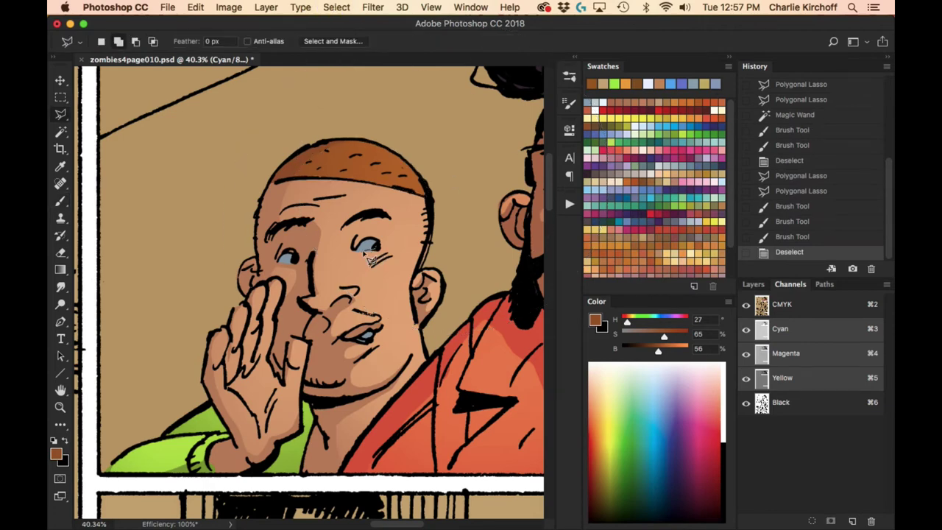
pyautogui.doubleClick(380, 257)
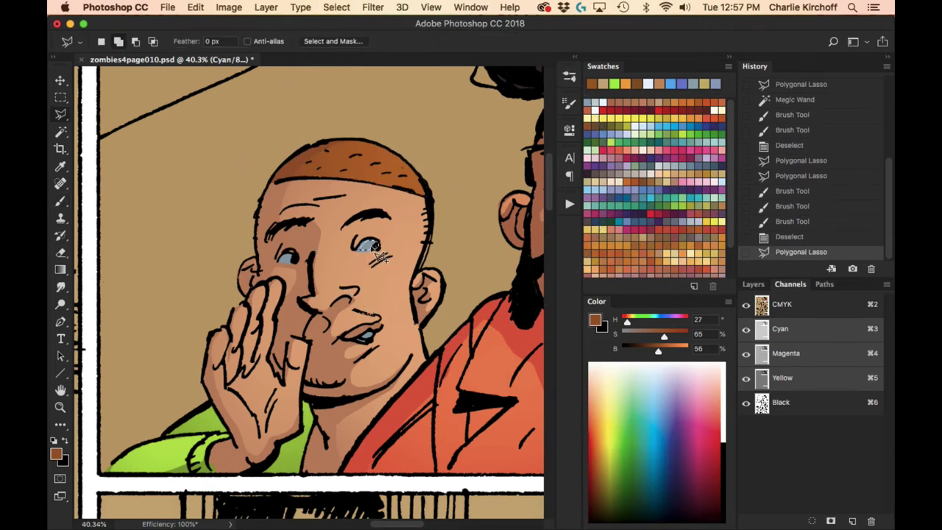
pyautogui.doubleClick(380, 250)
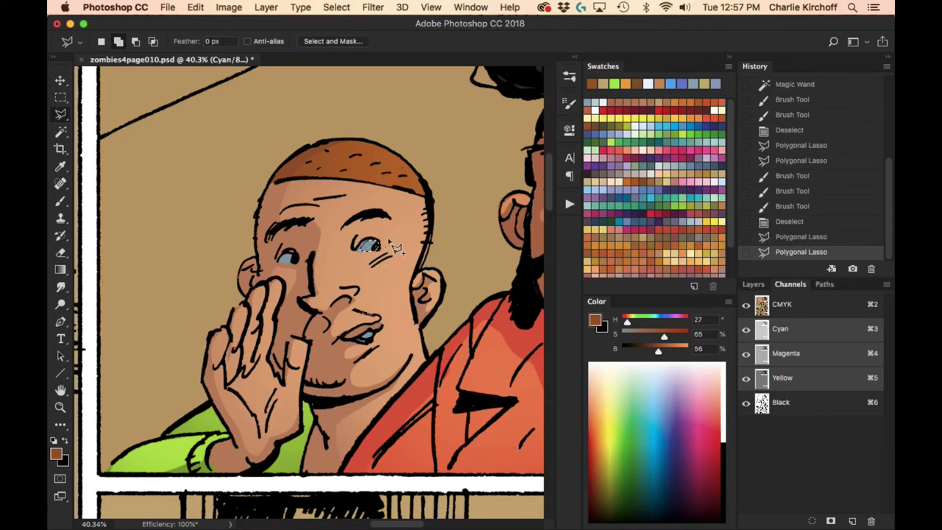
pyautogui.doubleClick(300, 272)
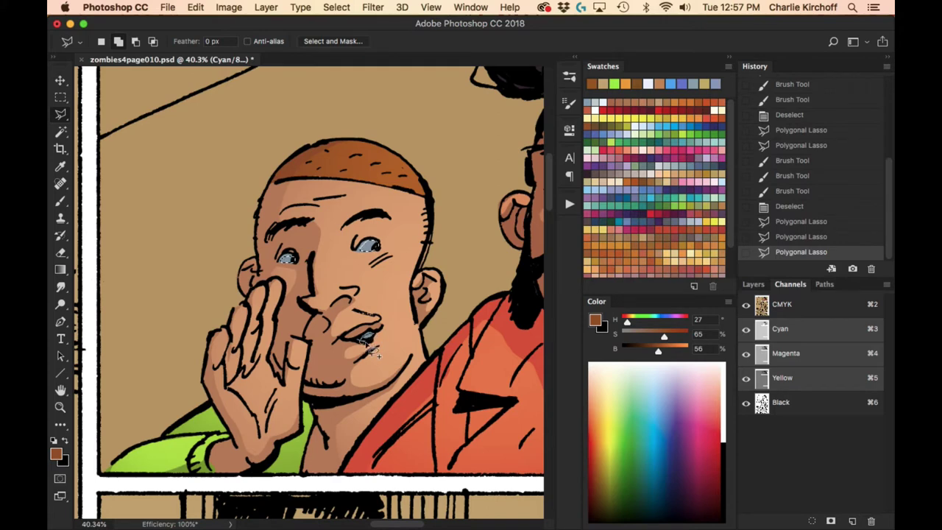
pyautogui.doubleClick(380, 347)
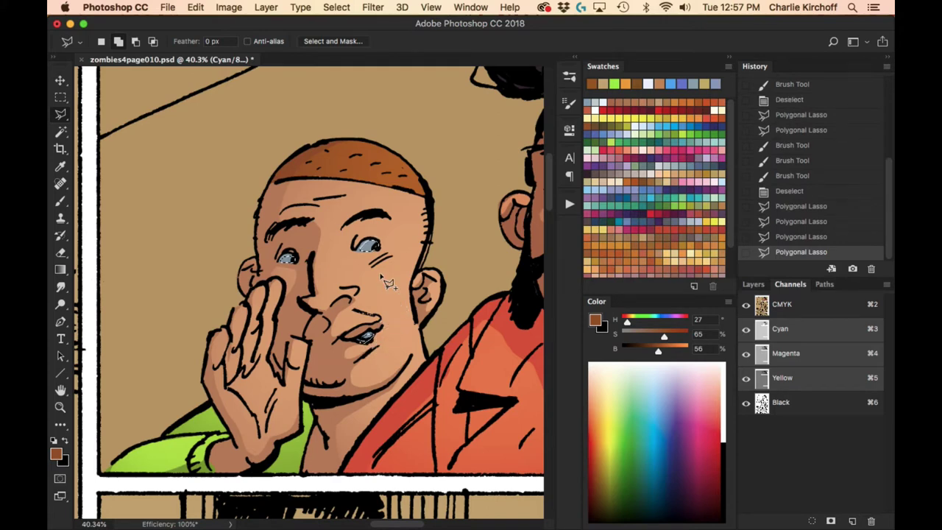
# Sample the blue-gray of the eyes, brush highlights over the selected eyes and teeth, and deselect.
pyautogui.press('b')
pyautogui.keyDown('alt'); pyautogui.click(375, 229); pyautogui.keyUp('alt')
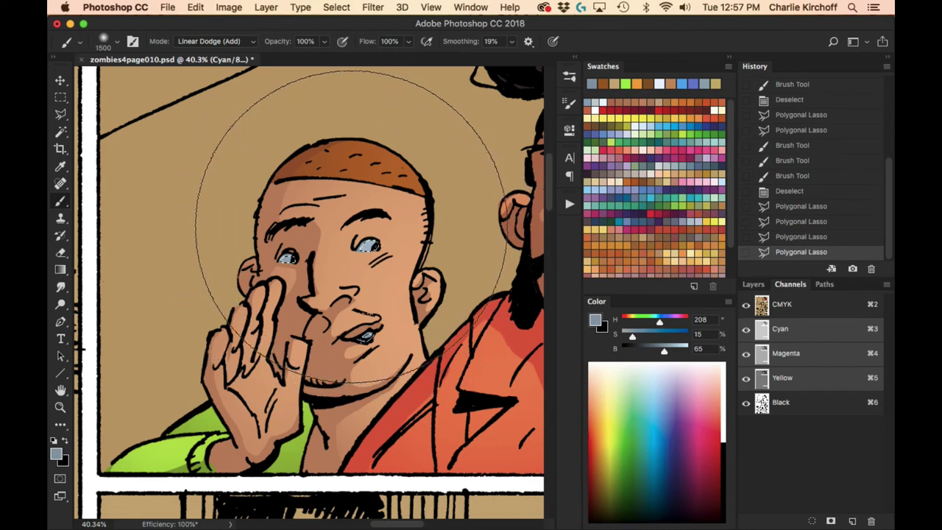
pyautogui.moveTo(358, 228); pyautogui.dragTo(368, 232)
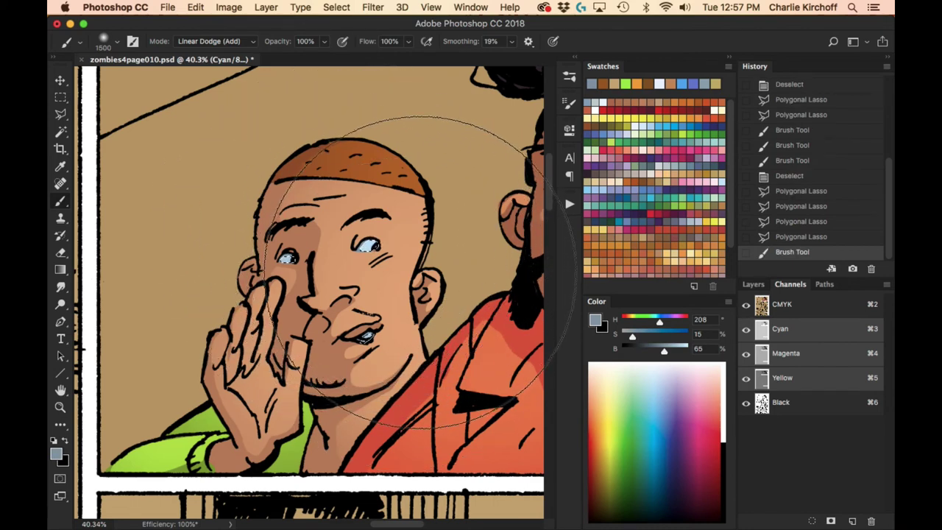
pyautogui.click(418, 242)
pyautogui.click(419, 239)
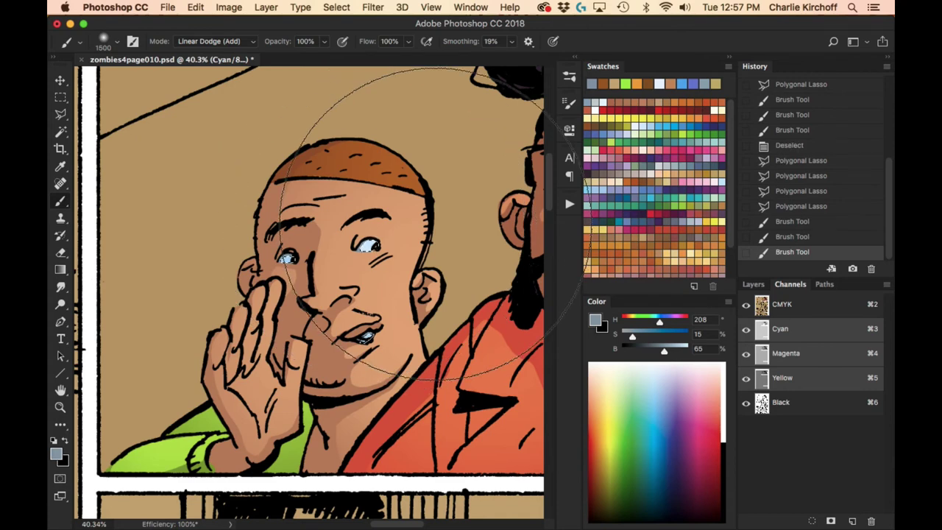
pyautogui.press('super+d')
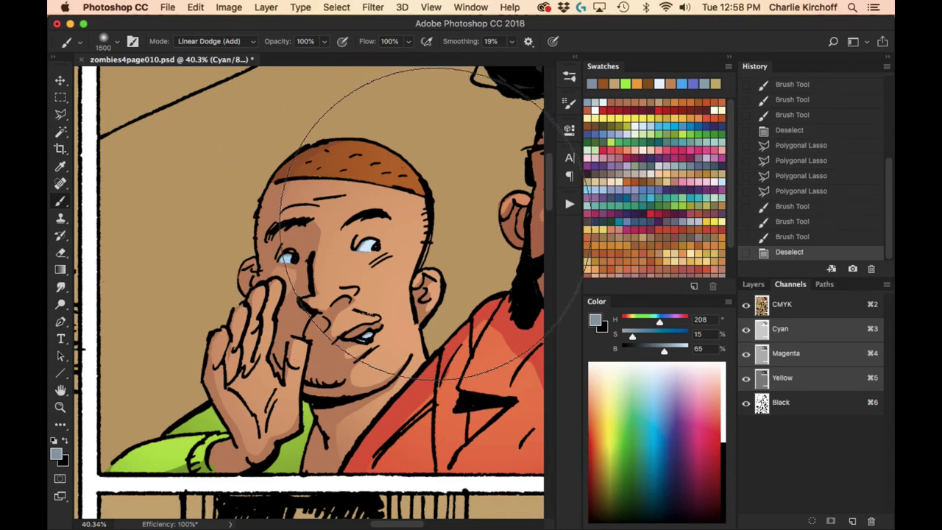
# Select the tan background behind the two men with the Magic Wand.
pyautogui.press('z')
pyautogui.moveTo(465, 372); pyautogui.dragTo(412, 373)
pyautogui.moveTo(483, 321); pyautogui.dragTo(345, 341)
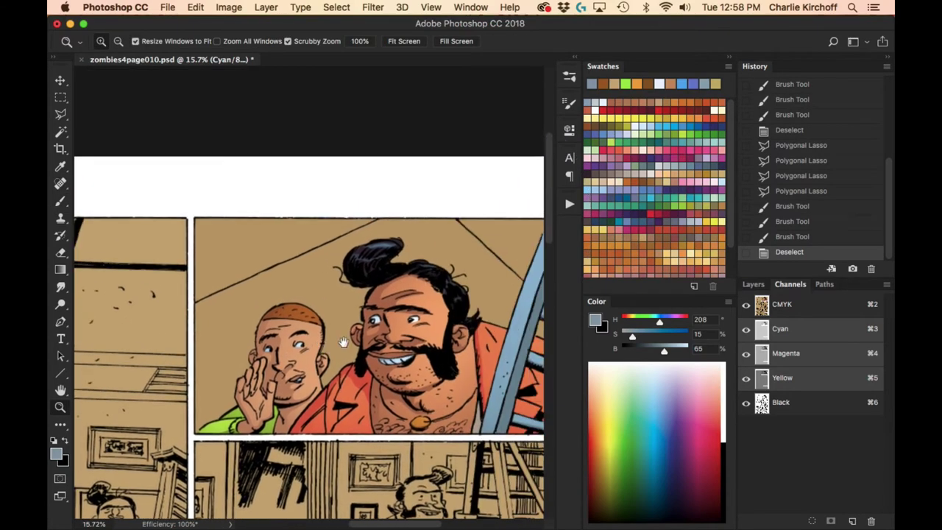
pyautogui.press('w')
pyautogui.hscroll(3, 406, 385)
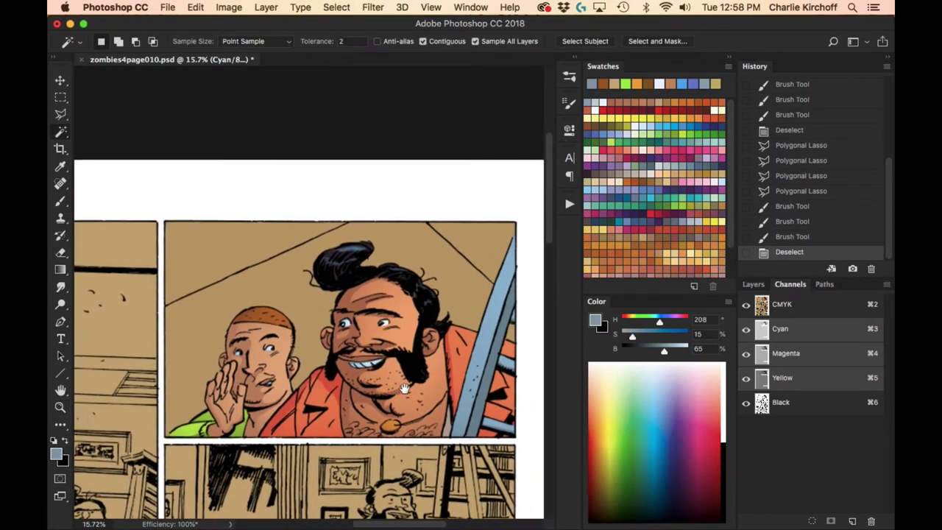
pyautogui.click(406, 248)
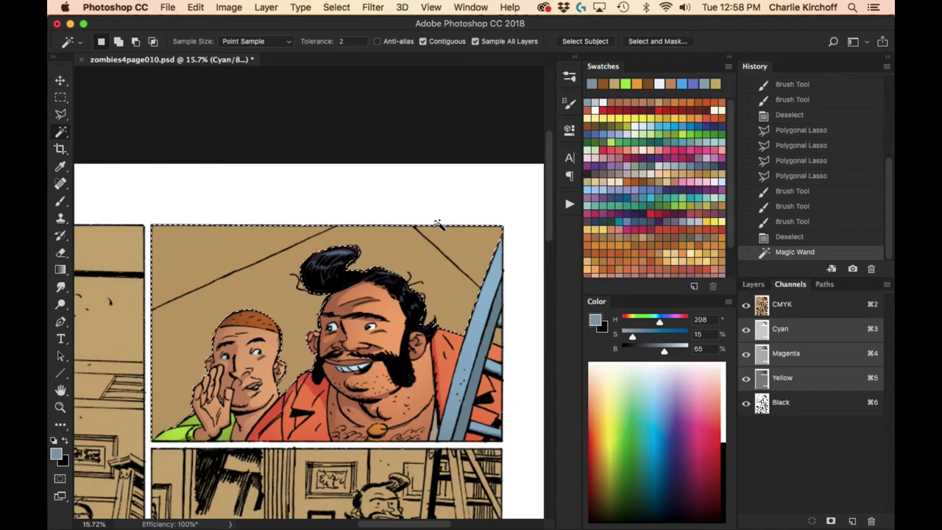
# Sample the background tan as the paint color and enlarge the brush to 3500.
pyautogui.press('b')
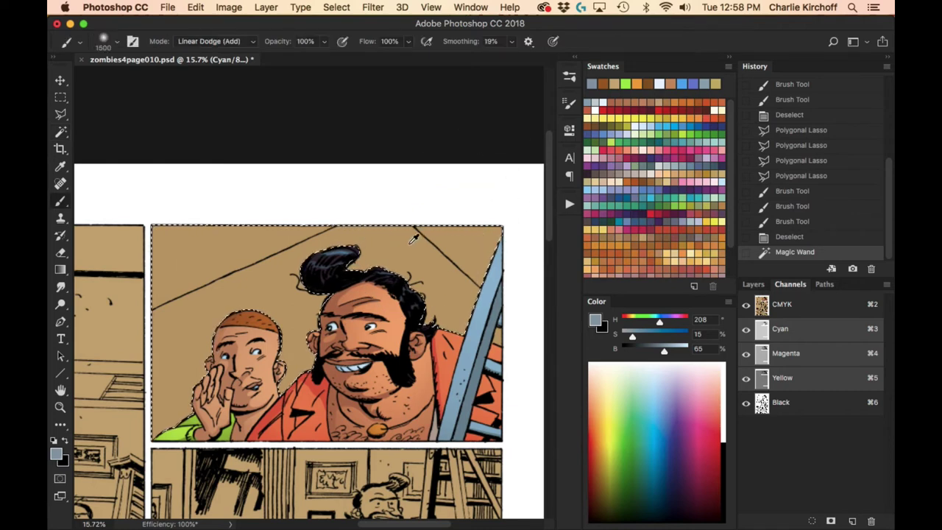
pyautogui.keyDown('alt'); pyautogui.click(440, 224); pyautogui.keyUp('alt')
pyautogui.press(']')
pyautogui.press(']')
pyautogui.press(']')
pyautogui.press(']')
pyautogui.press(']')
pyautogui.press(']')
pyautogui.press(']')
pyautogui.press(']')
pyautogui.press(']')
pyautogui.press(']')
pyautogui.press(']')
pyautogui.press(']')
pyautogui.press(']')
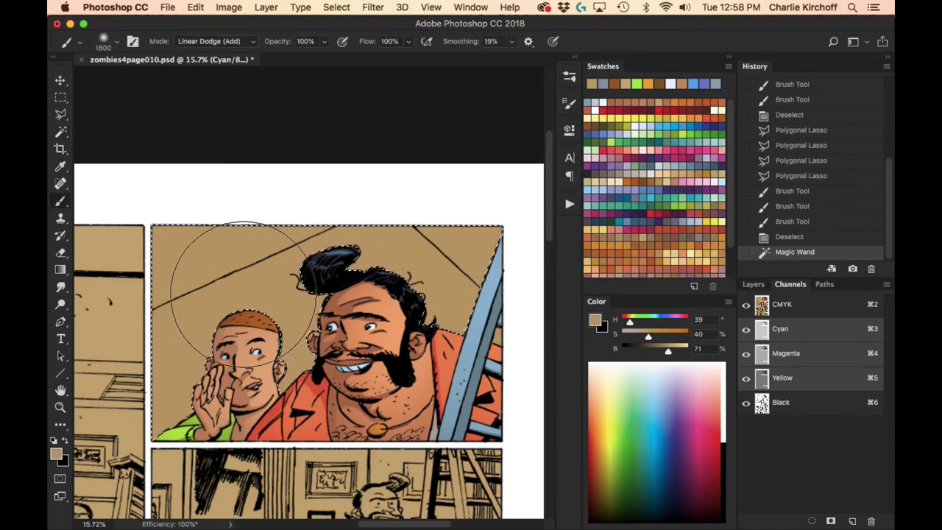
pyautogui.press(']')
pyautogui.press(']')
pyautogui.press(']')
pyautogui.press(']')
pyautogui.press(']')
pyautogui.press(']')
pyautogui.press(']')
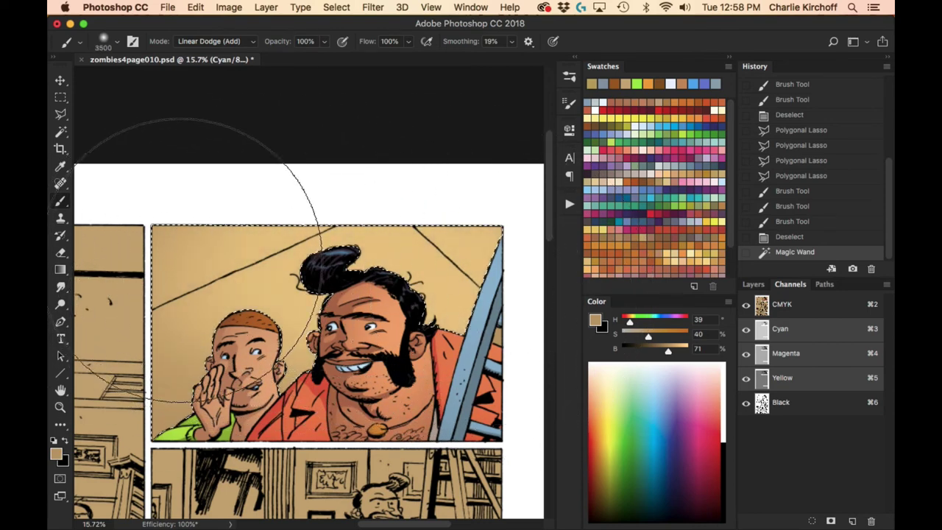
# Try brushing tan highlights over the selected background, and step back to before the stroke.
pyautogui.moveTo(516, 221); pyautogui.dragTo(537, 323)
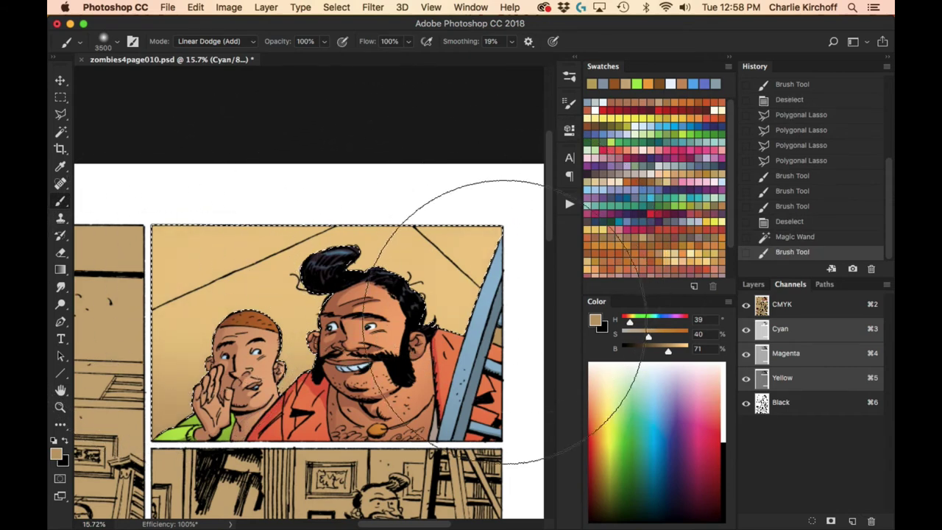
pyautogui.press('w')
pyautogui.click(801, 237)
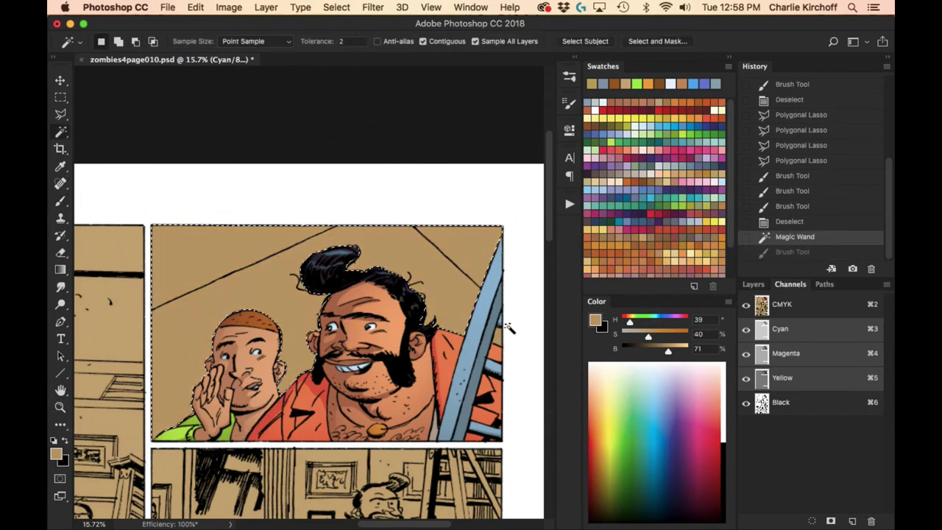
# Add the background gap beside the ladder to the selection and brush tan highlights over the whole background.
pyautogui.keyDown('shift'); pyautogui.click(507, 326); pyautogui.keyUp('shift')
pyautogui.press('b')
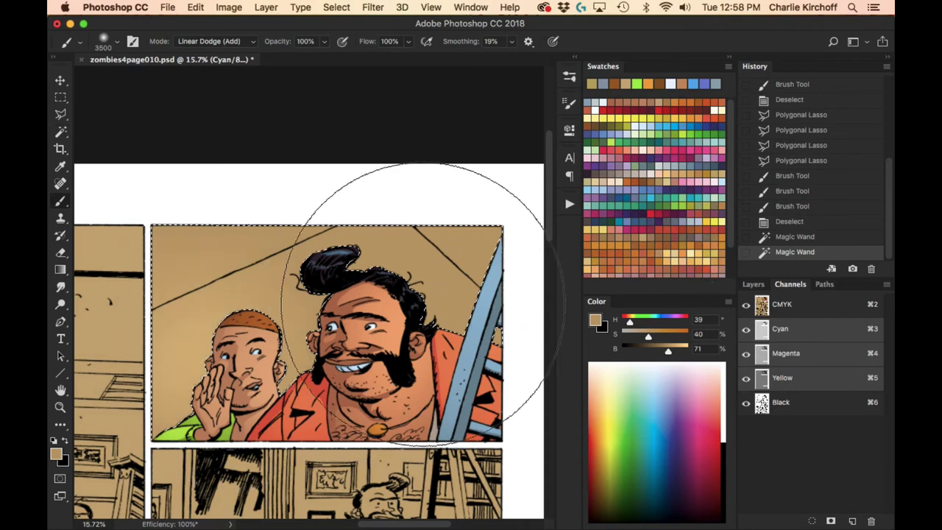
pyautogui.moveTo(224, 201)
pyautogui.mouseDown()
pyautogui.moveTo(200, 219)
pyautogui.moveTo(452, 126)
pyautogui.moveTo(279, 190)
pyautogui.moveTo(211, 179)
pyautogui.mouseUp()
pyautogui.moveTo(398, 211)
pyautogui.mouseDown()
pyautogui.moveTo(463, 220)
pyautogui.moveTo(320, 284)
pyautogui.moveTo(456, 232)
pyautogui.moveTo(358, 155)
pyautogui.mouseUp()
# Subtract the wall below the two diagonal lines from the selection with the Polygonal Lasso, keeping only the upper corner sections.
pyautogui.press('z')
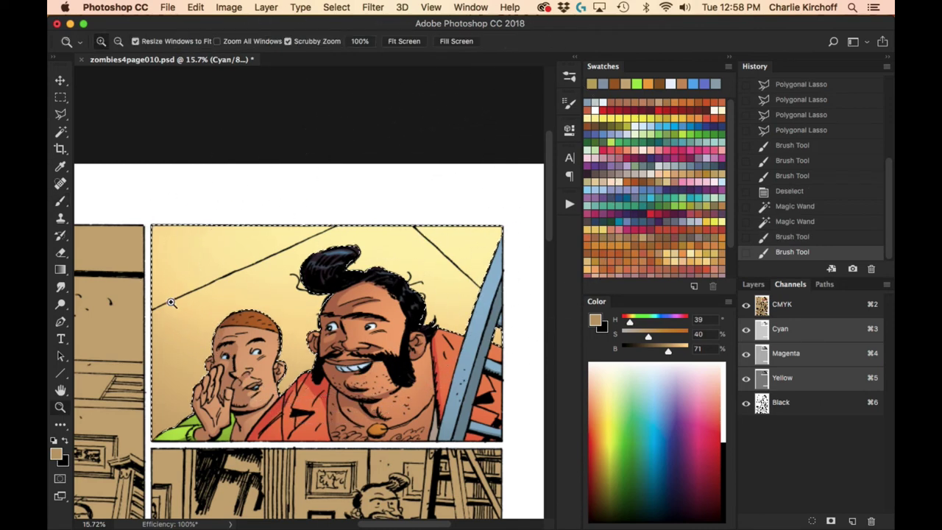
pyautogui.moveTo(172, 291); pyautogui.dragTo(228, 297)
pyautogui.press('l')
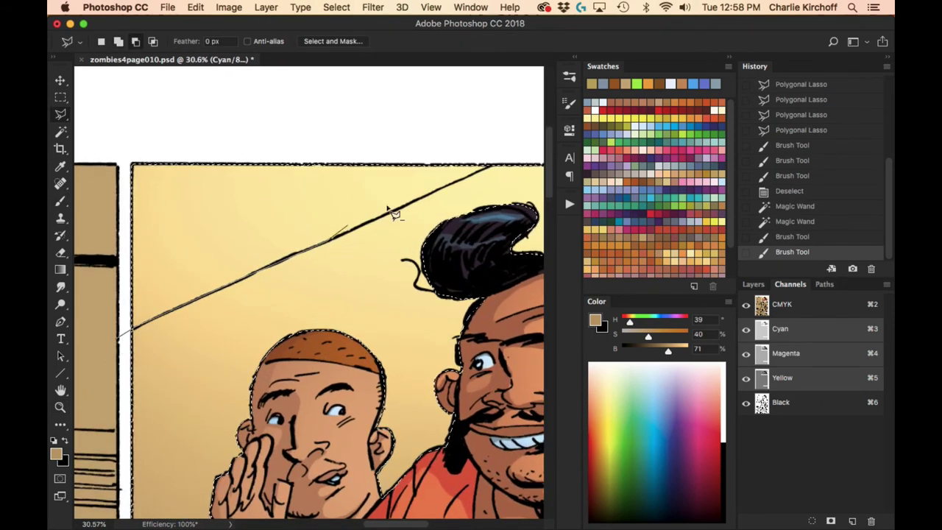
pyautogui.click(506, 157)
pyautogui.press('space')
pyautogui.moveTo(506, 157); pyautogui.dragTo(203, 221)
pyautogui.click(323, 193)
pyautogui.click(335, 228)
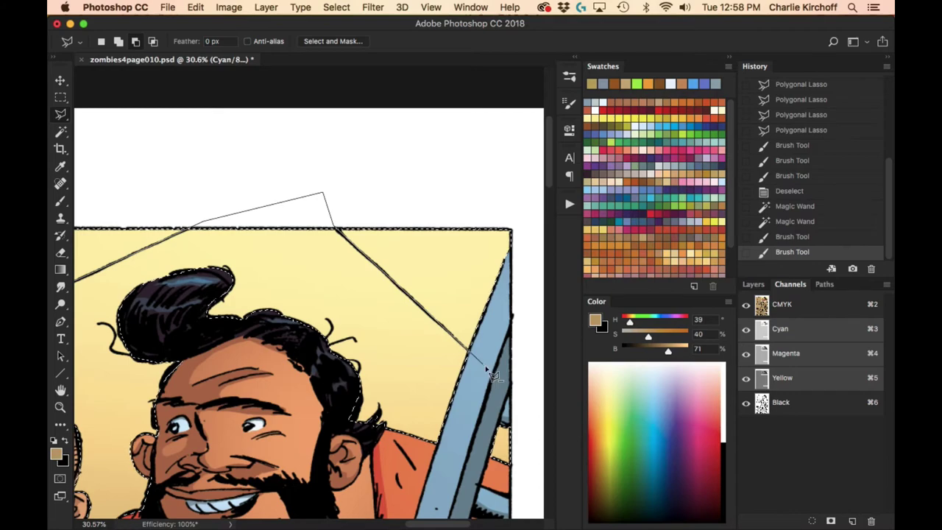
pyautogui.scroll(-5, 519, 354)
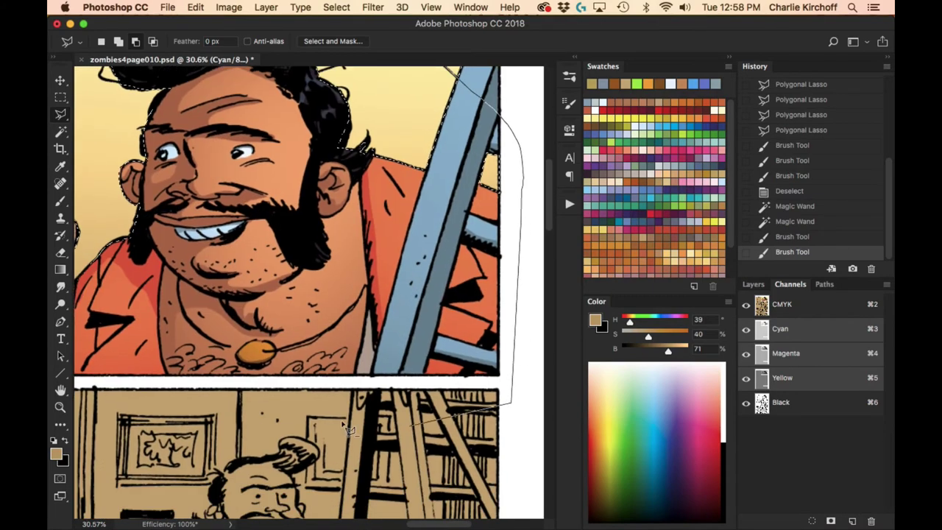
pyautogui.hscroll(-6, 351, 430)
# Set the brush mode to Normal and brush the sampled tan over the two selected upper corner sections.
pyautogui.press('z')
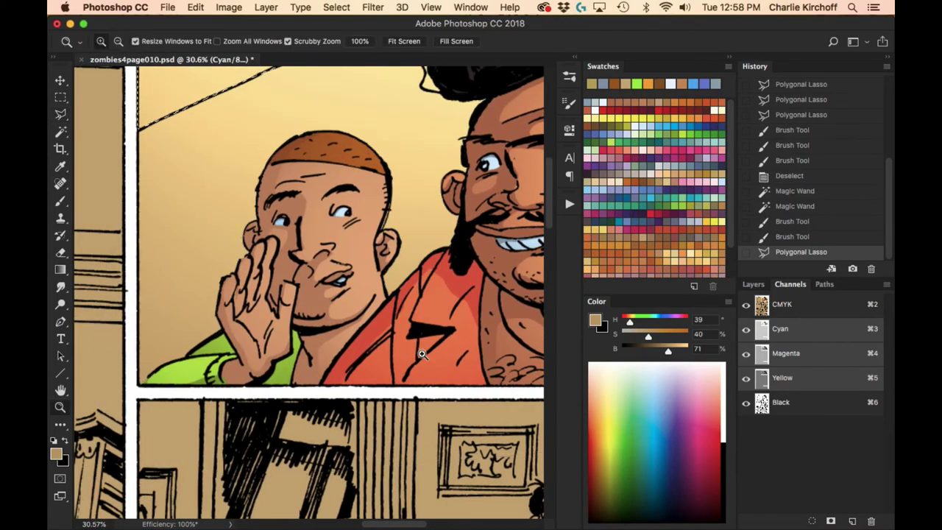
pyautogui.moveTo(422, 354); pyautogui.dragTo(350, 355)
pyautogui.moveTo(494, 289); pyautogui.dragTo(411, 330)
pyautogui.press('b')
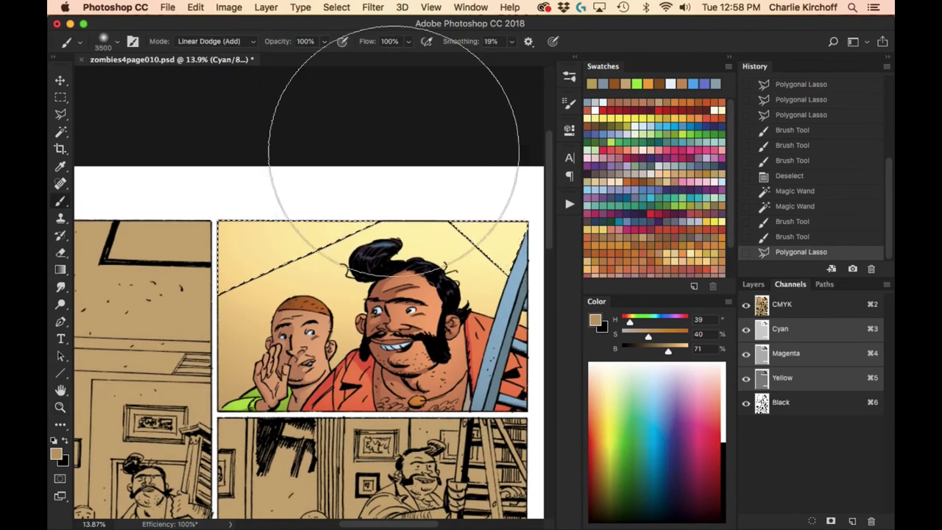
pyautogui.click(248, 41)
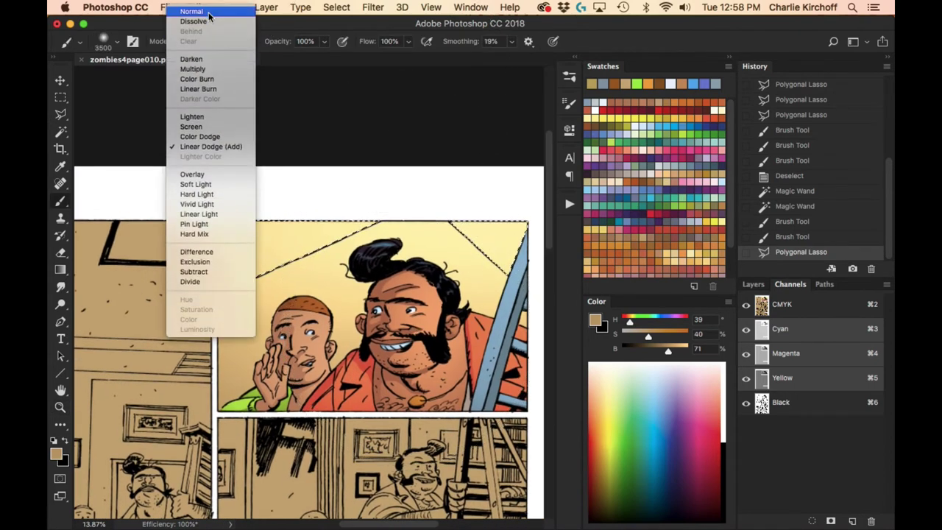
pyautogui.click(205, 11)
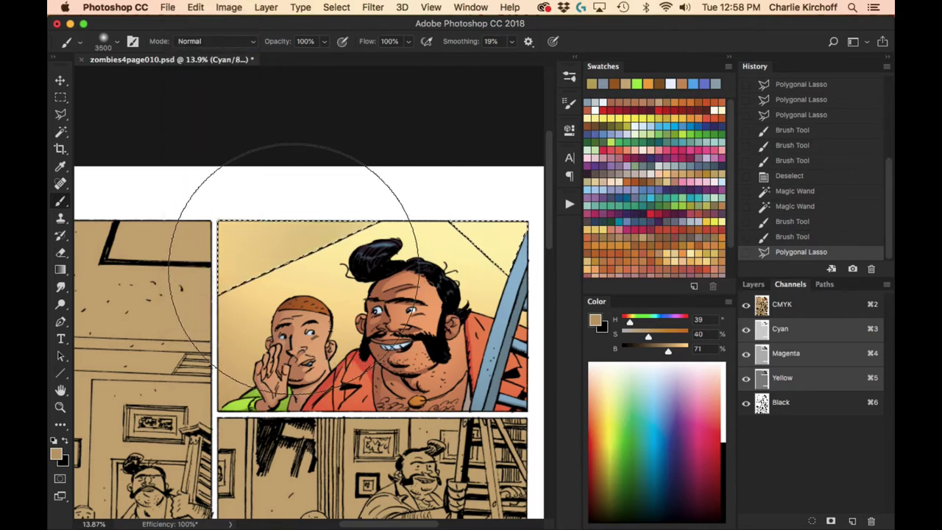
pyautogui.moveTo(290, 252); pyautogui.dragTo(358, 283)
pyautogui.click(538, 317)
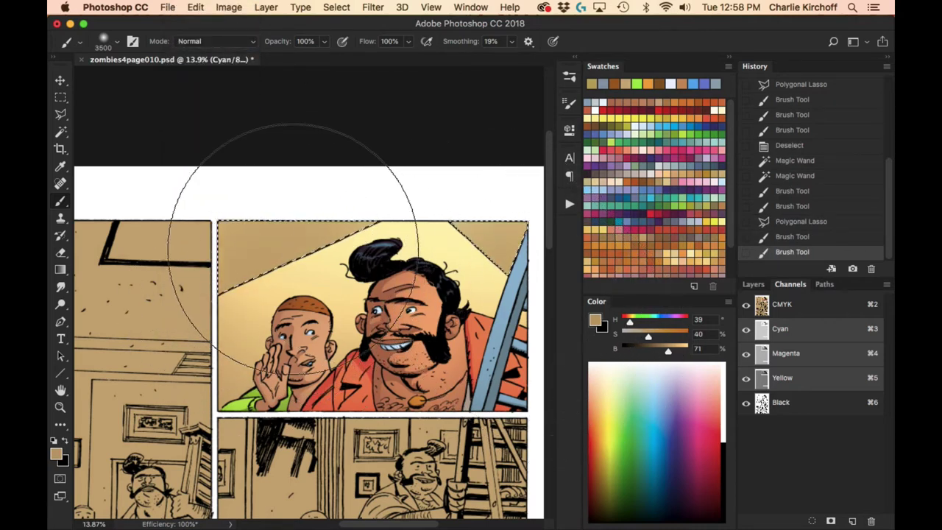
pyautogui.click(214, 320)
pyautogui.click(476, 269)
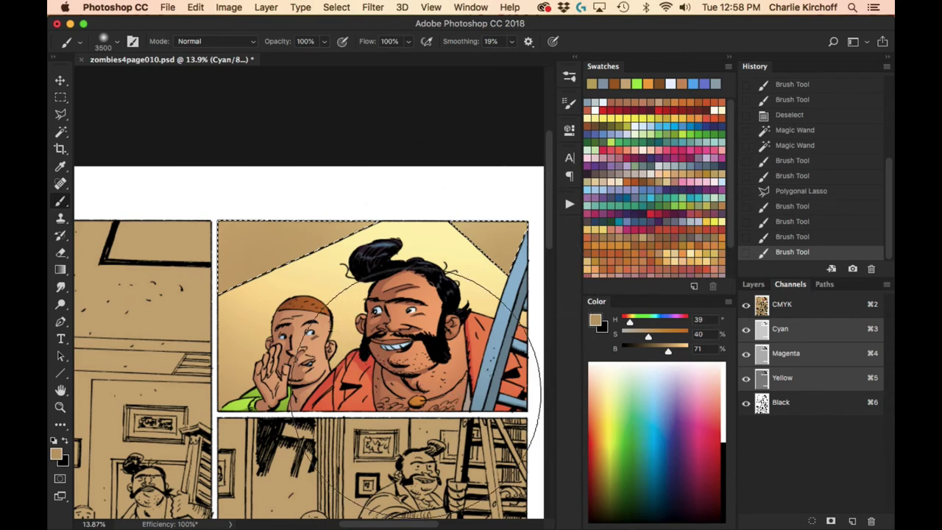
pyautogui.click(416, 393)
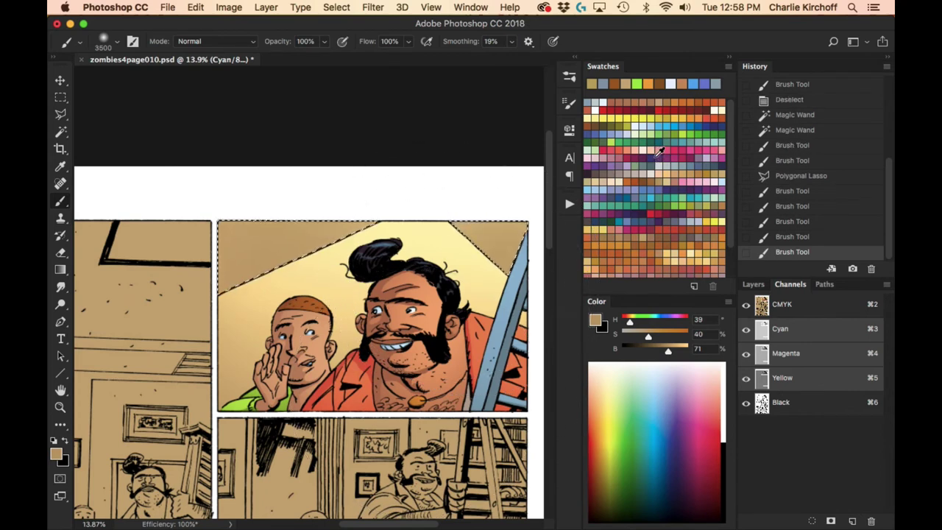
# Shade the two selected upper corner sections with a muted purple swatch using the brush in Multiply mode, and clear the selection.
pyautogui.click(608, 160)
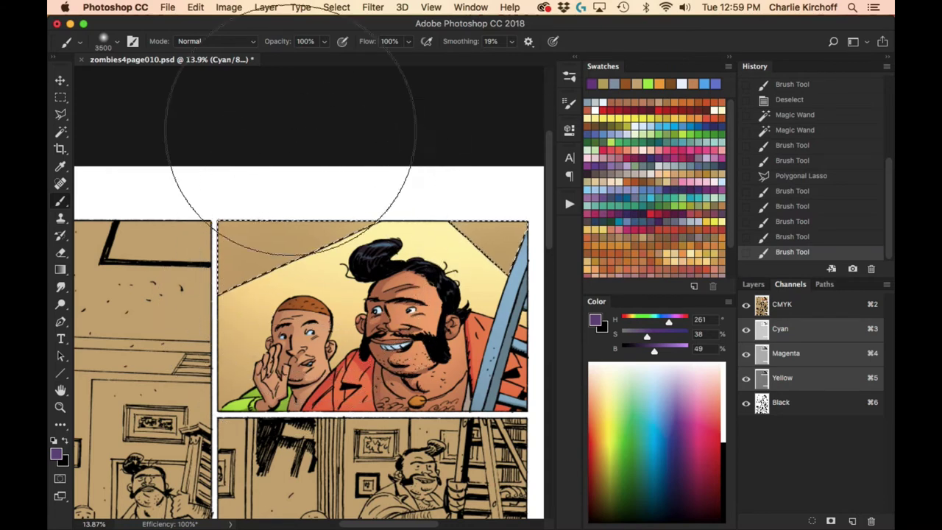
pyautogui.click(217, 41)
pyautogui.click(196, 98)
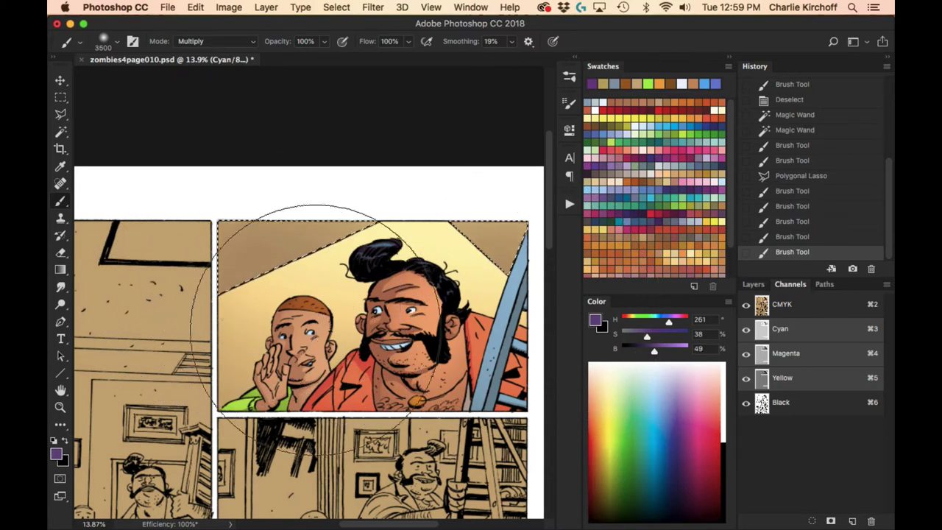
pyautogui.click(195, 286)
pyautogui.click(531, 353)
pyautogui.click(539, 366)
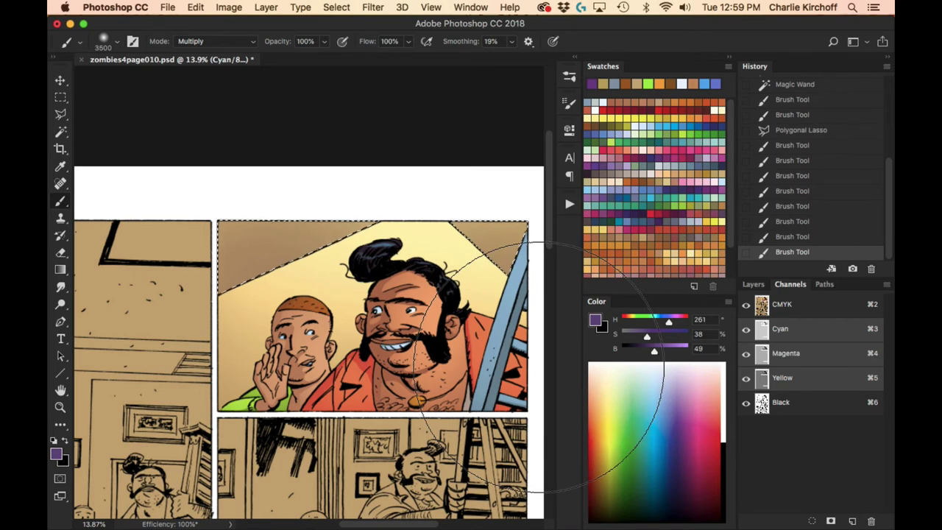
pyautogui.press('super+d')
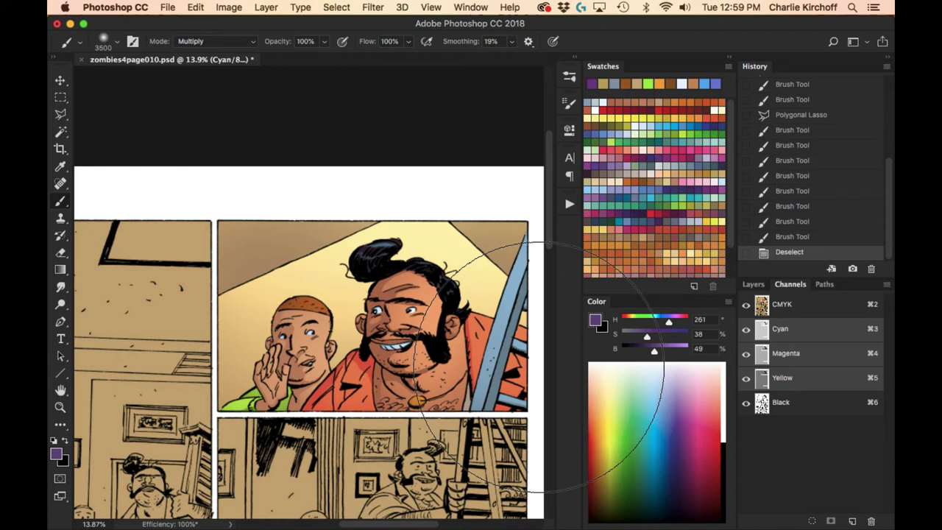
# Examine the finished panel's colors without the line art by temporarily hiding the Black channel, and compare it with the whole page.
pyautogui.click(753, 284)
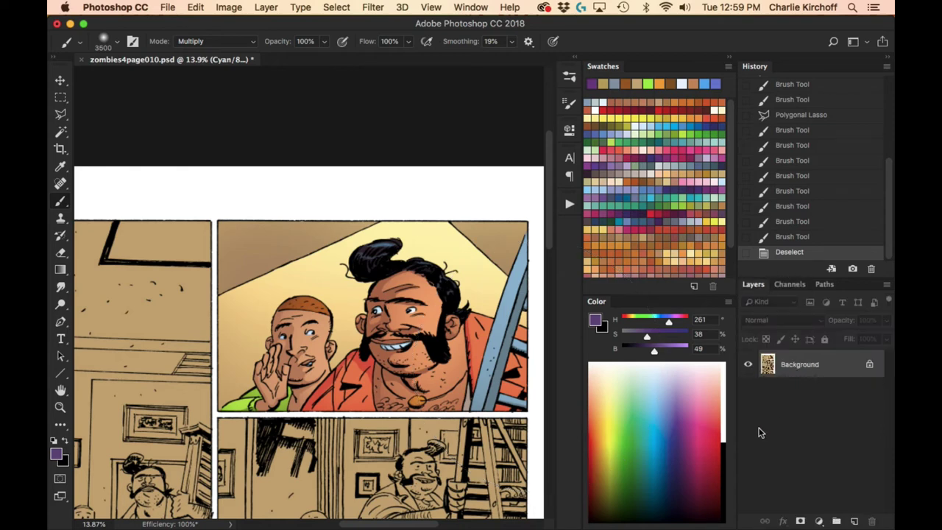
pyautogui.click(791, 285)
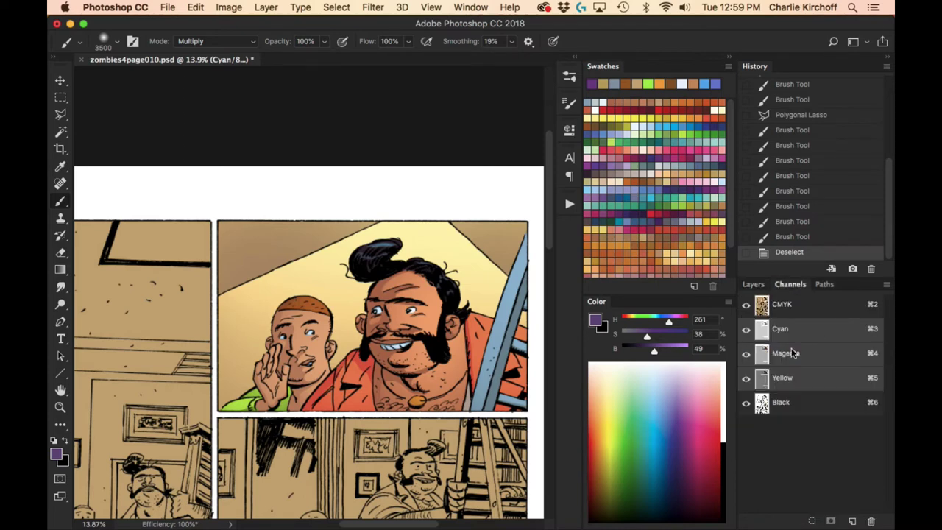
pyautogui.click(745, 404)
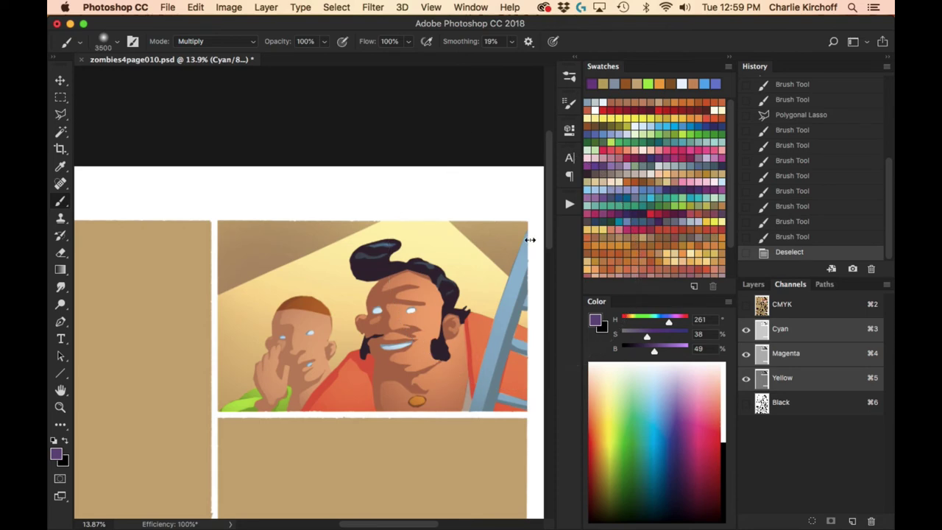
pyautogui.press('z')
pyautogui.moveTo(486, 321); pyautogui.dragTo(537, 267)
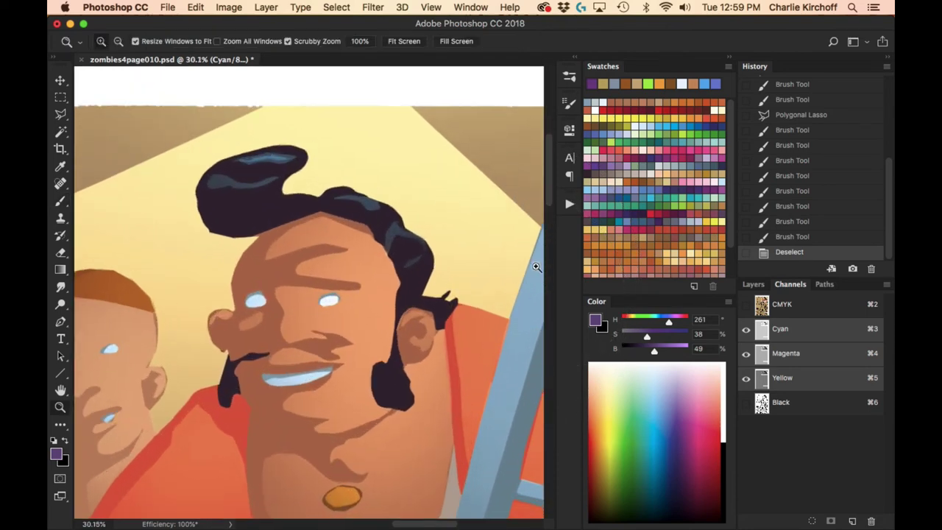
pyautogui.click(746, 404)
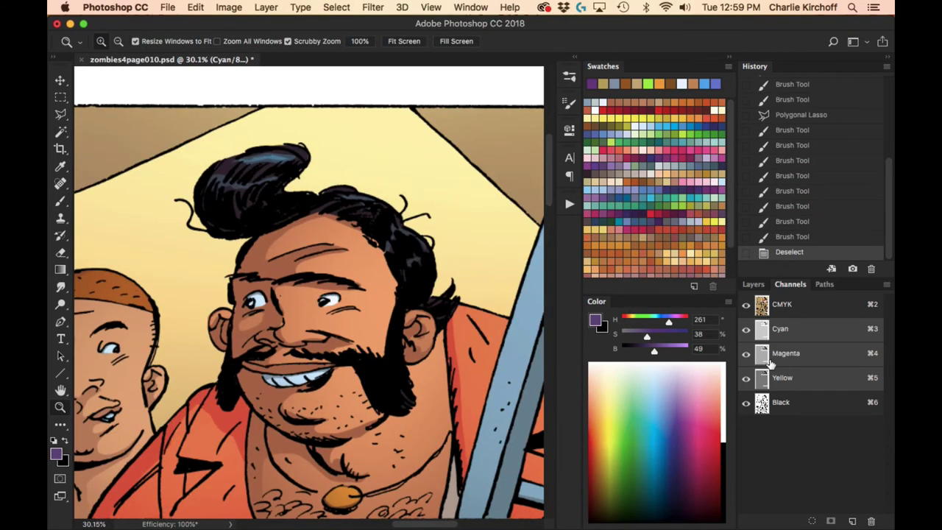
pyautogui.press('super+0')
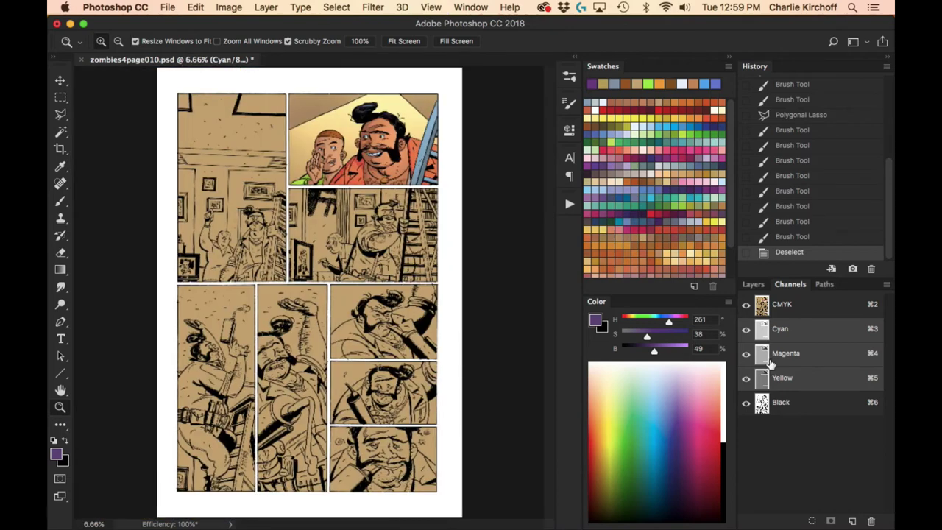
pyautogui.moveTo(351, 89); pyautogui.dragTo(413, 80)
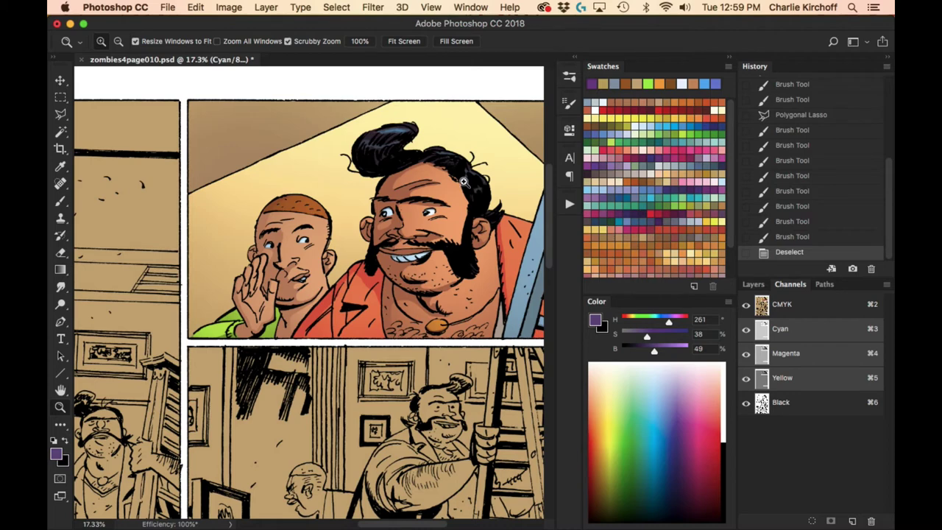
# Load the Black channel's line art page as a selection.
pyautogui.moveTo(401, 185); pyautogui.dragTo(413, 267)
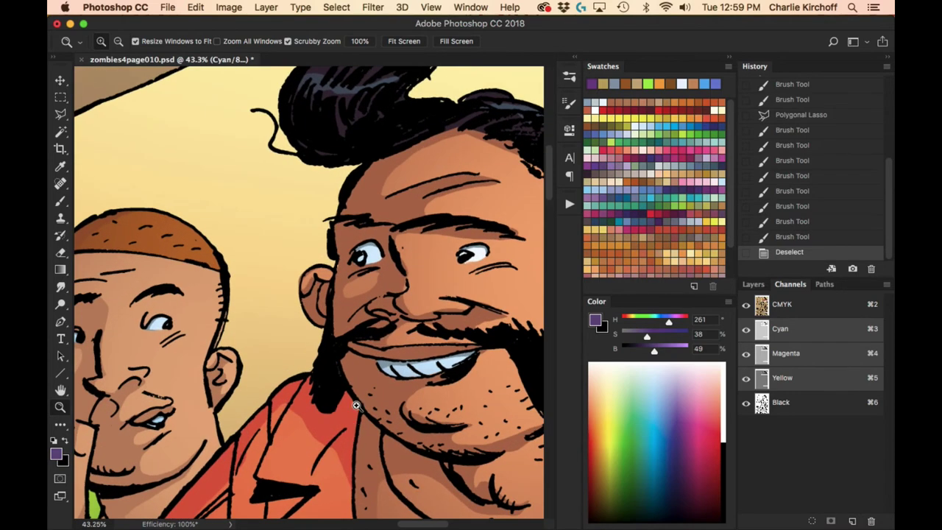
pyautogui.moveTo(339, 394); pyautogui.dragTo(374, 381)
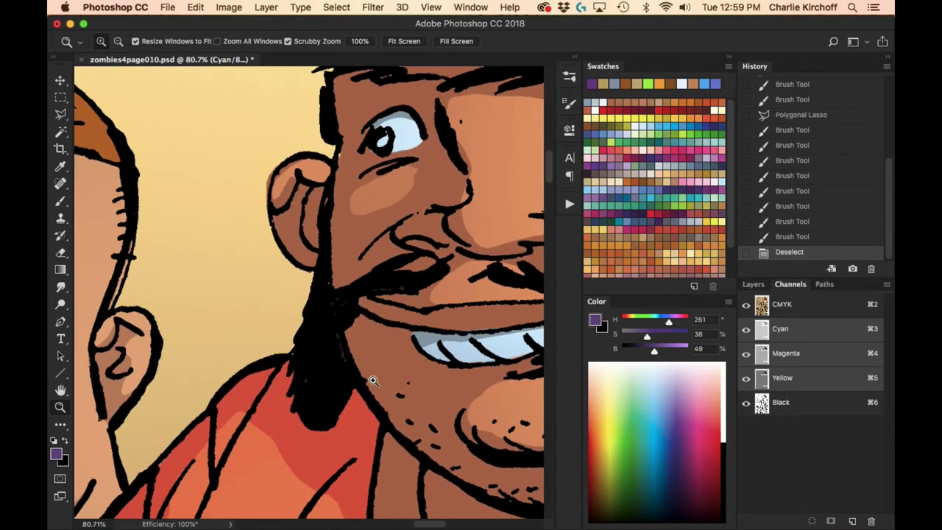
pyautogui.moveTo(411, 439); pyautogui.dragTo(501, 405)
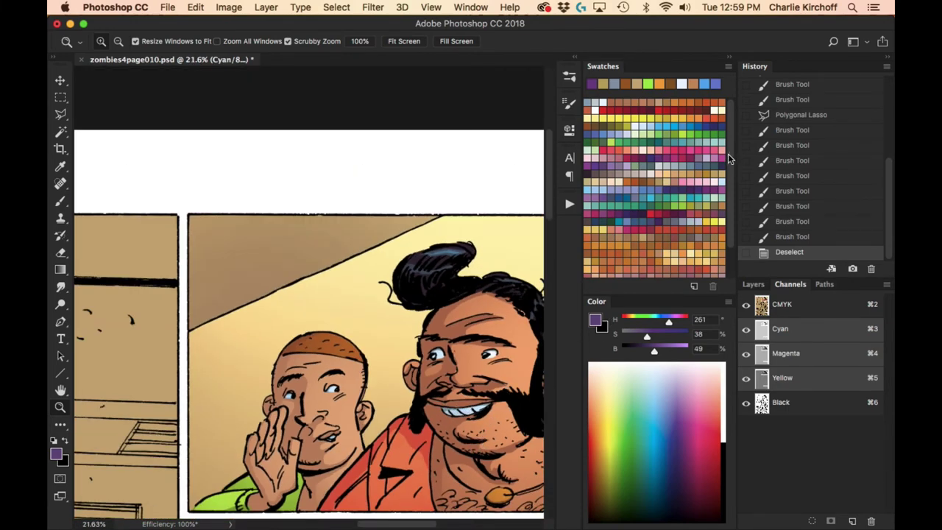
pyautogui.scroll(-2, 727, 209)
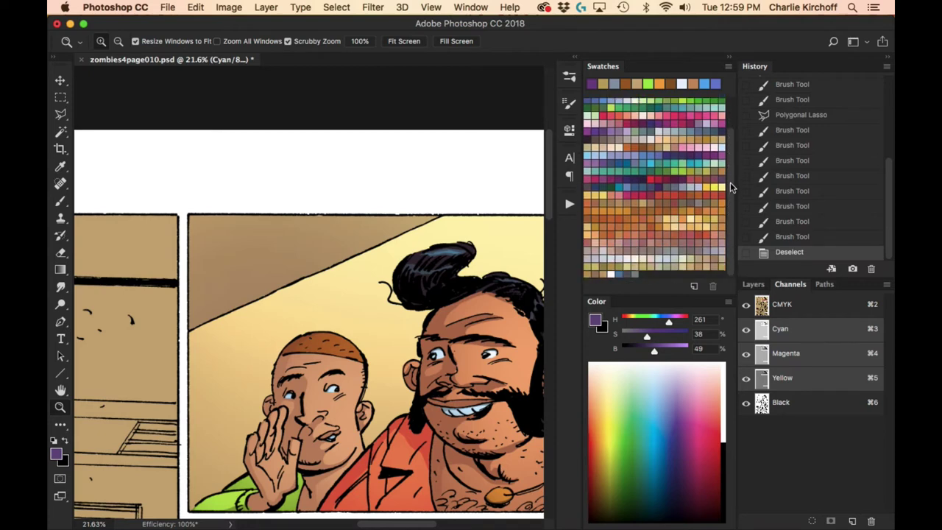
pyautogui.scroll(-2, 489, 434)
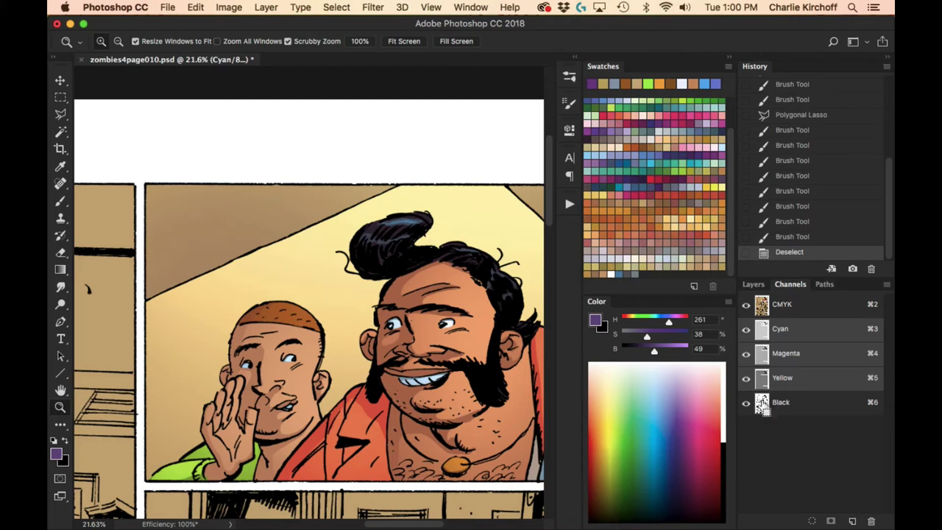
pyautogui.keyDown('super'); pyautogui.click(762, 407); pyautogui.keyUp('super')
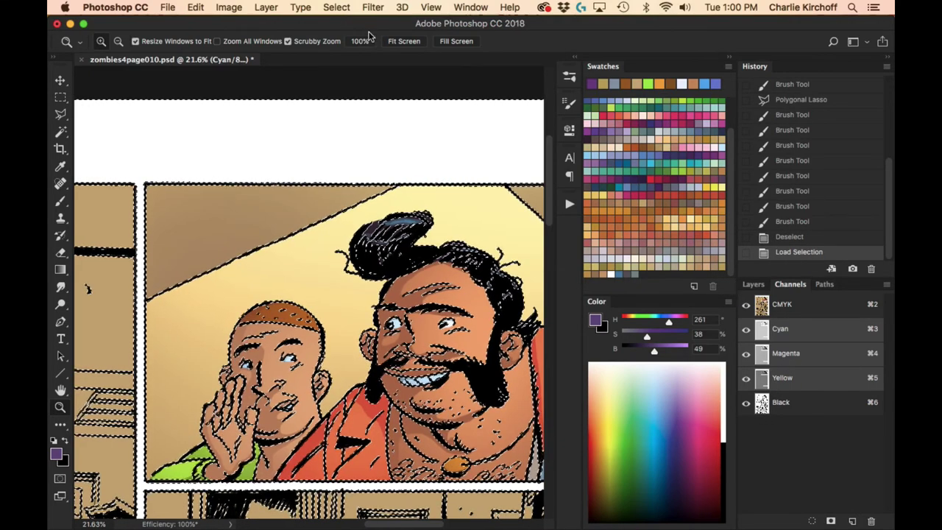
pyautogui.click(337, 8)
pyautogui.moveTo(424, 198)
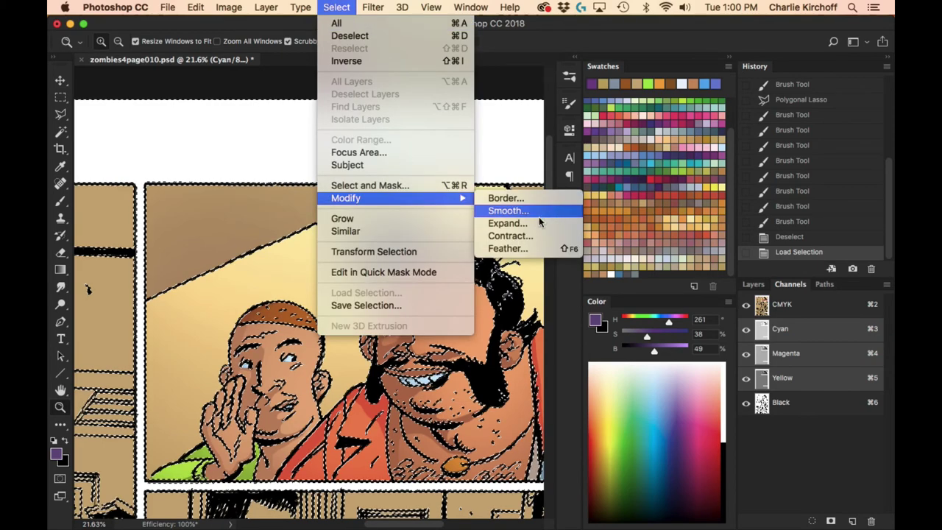
pyautogui.click(541, 236)
pyautogui.click(532, 248)
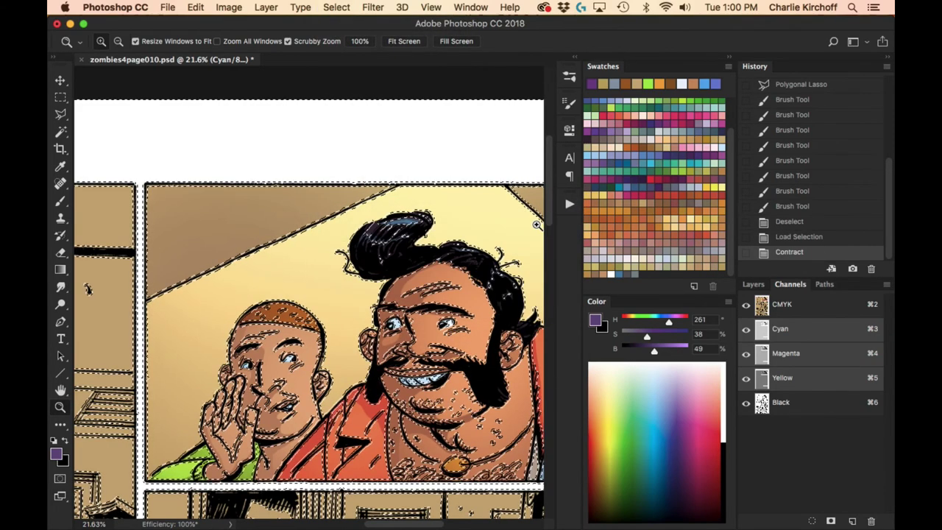
pyautogui.press('super+c')
pyautogui.press('super+z')
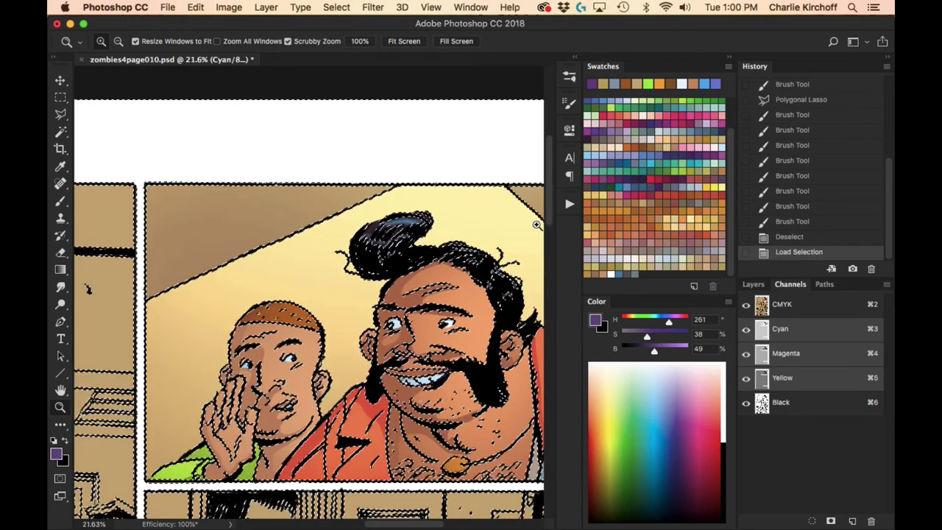
# Invert the selection so it covers the black line art, and contract it by 6 pixels.
pyautogui.press('super+shift+i')
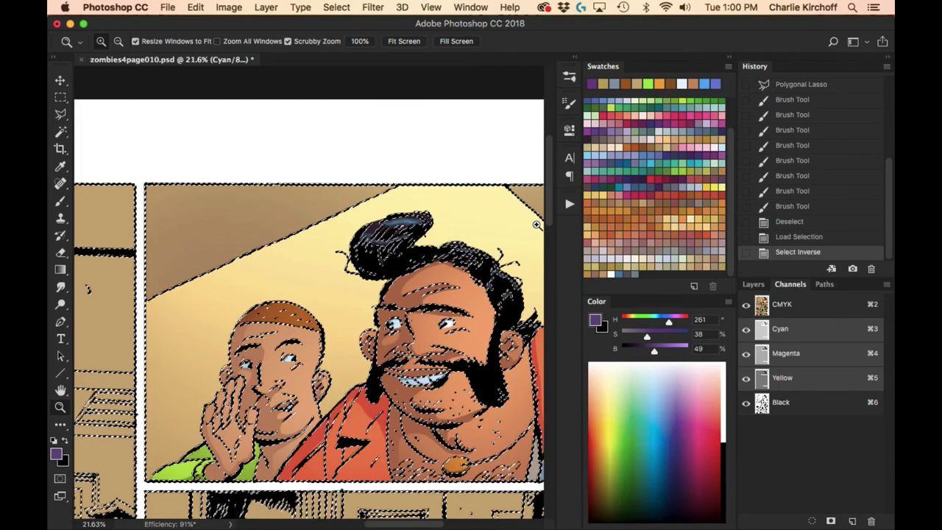
pyautogui.click(336, 8)
pyautogui.moveTo(441, 197)
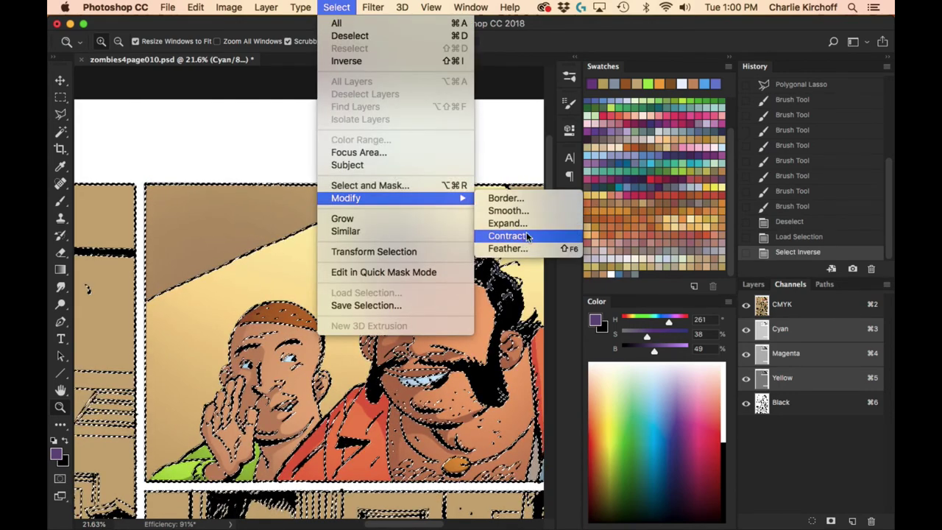
pyautogui.click(519, 236)
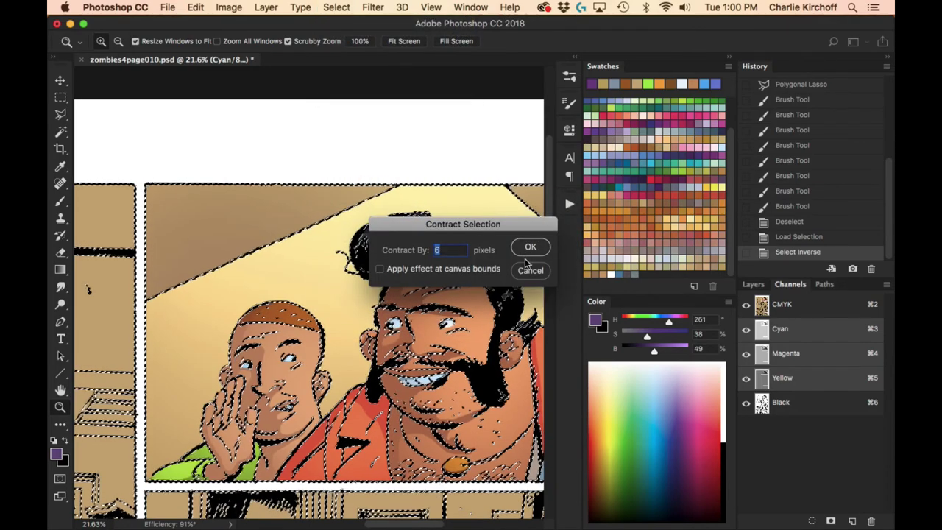
pyautogui.press('Return')
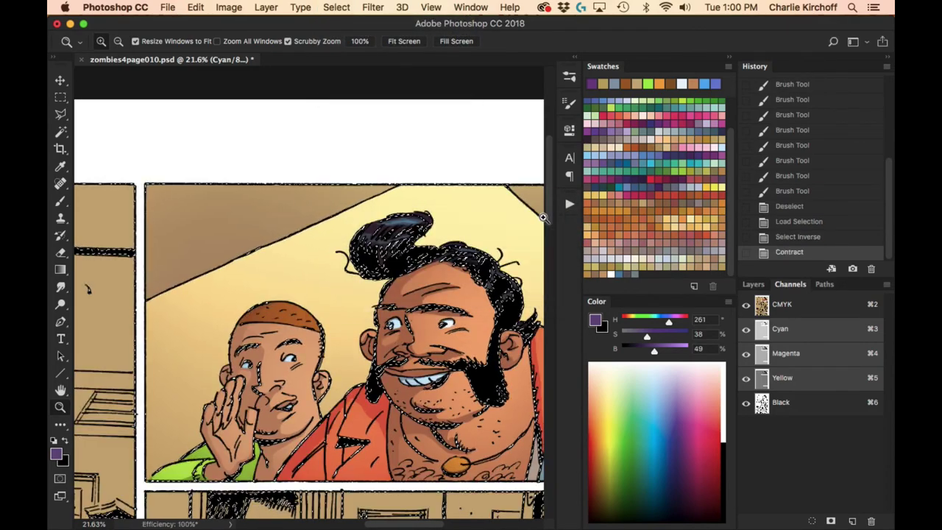
# Examine how the contracted selection sits inside the black line art on the hair, face and beard, and across the whole page.
pyautogui.moveTo(392, 240); pyautogui.dragTo(432, 246)
pyautogui.moveTo(412, 301); pyautogui.dragTo(472, 294)
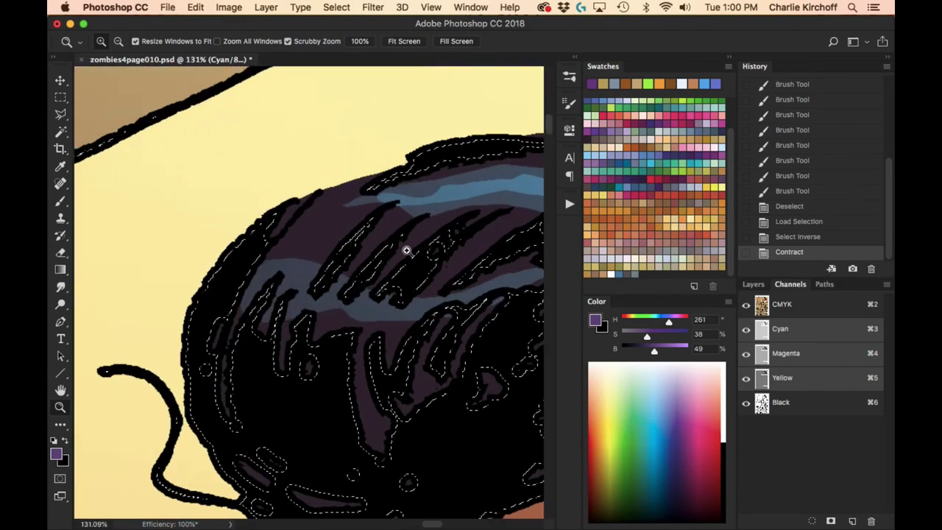
pyautogui.scroll(-5, 438, 361)
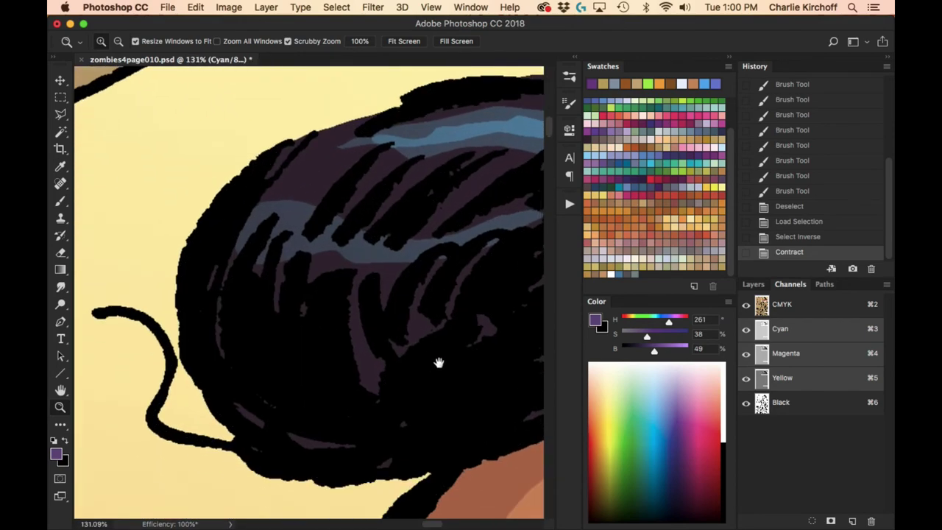
pyautogui.scroll(-5, 368, 423)
pyautogui.hscroll(2, 368, 423)
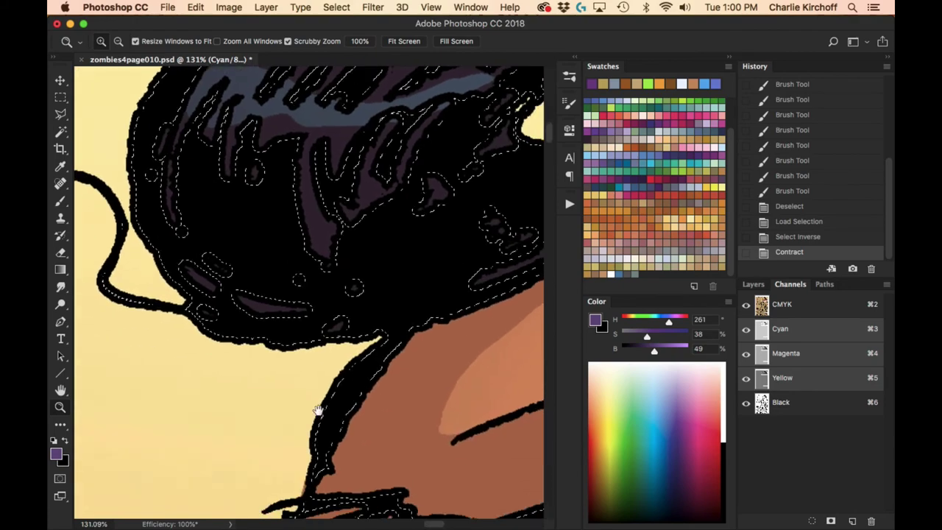
pyautogui.scroll(-8, 402, 454)
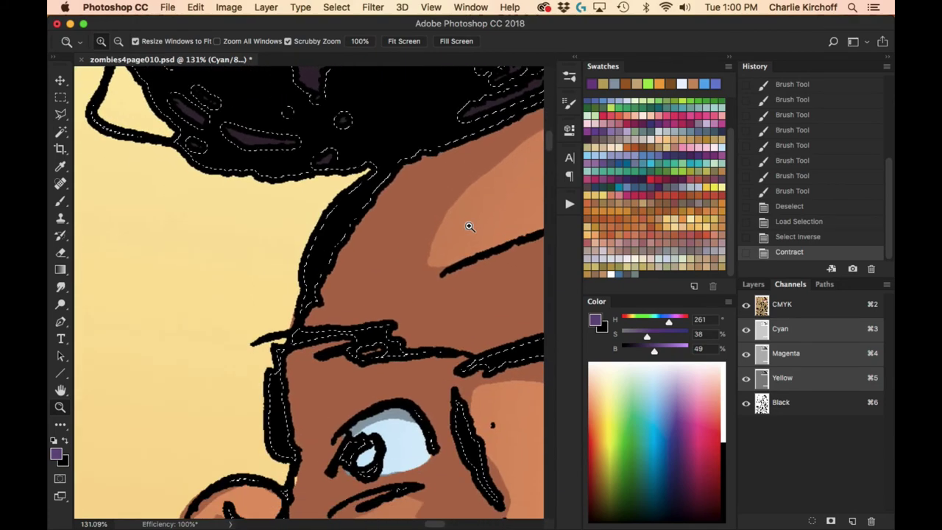
pyautogui.press('super+0')
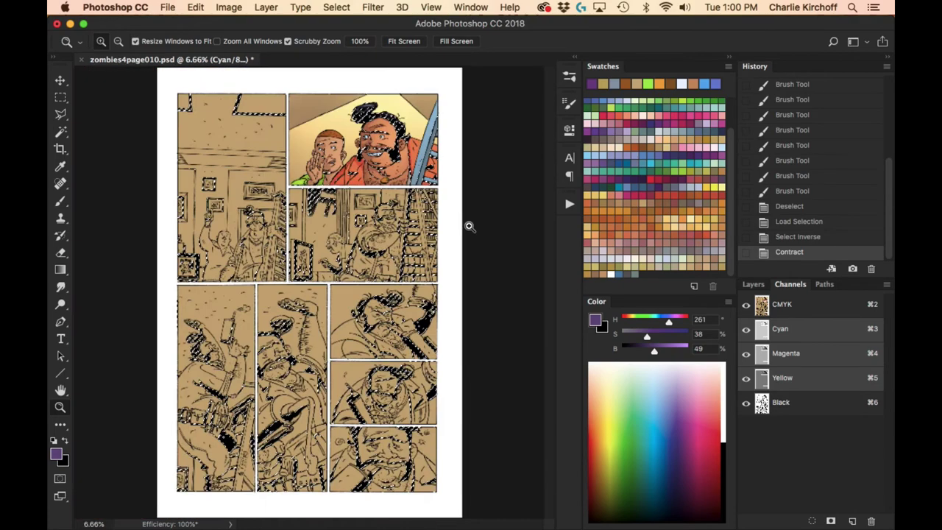
pyautogui.moveTo(394, 128); pyautogui.dragTo(492, 99)
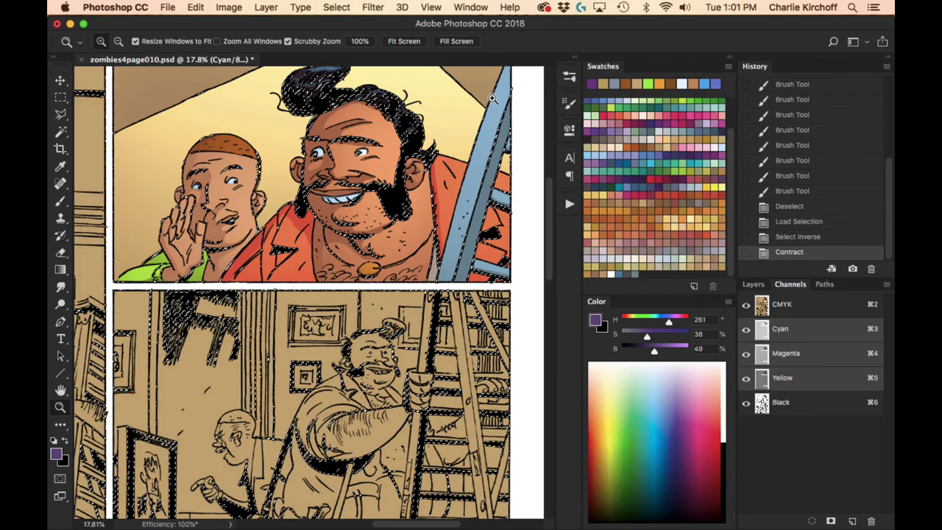
pyautogui.moveTo(422, 210); pyautogui.dragTo(435, 231)
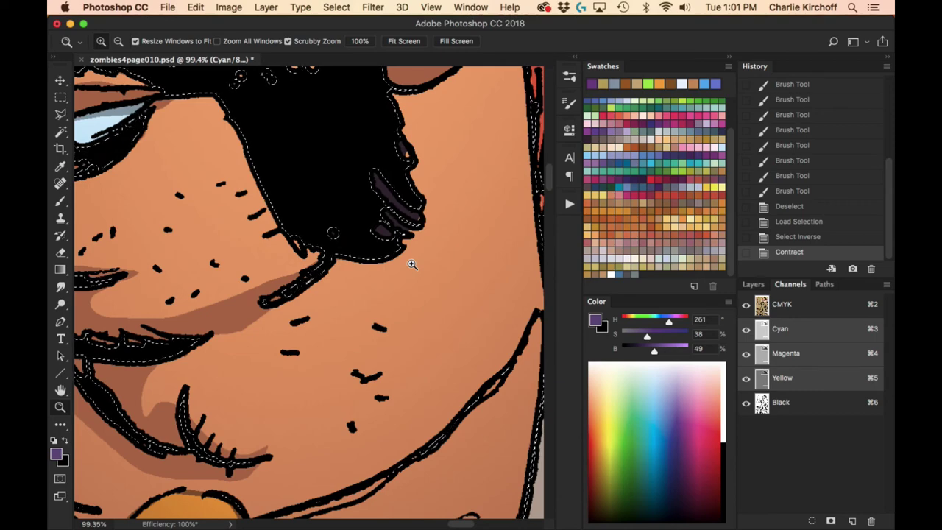
pyautogui.moveTo(420, 230); pyautogui.dragTo(440, 231)
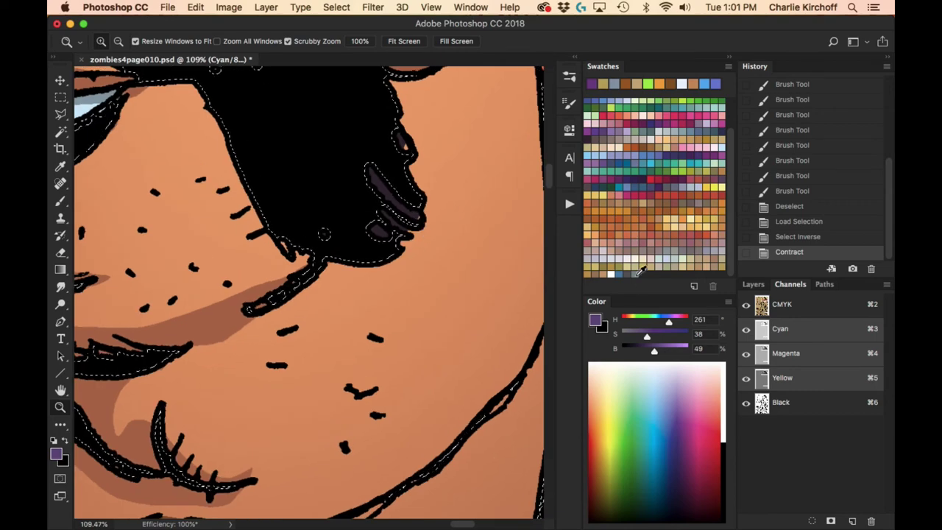
# Fill the contracted line art selection with a gray-blue swatch (H 196, S 10, B 55) in the color channels, and clear the selection.
pyautogui.click(651, 246)
pyautogui.press('super+h')
pyautogui.press('super+0')
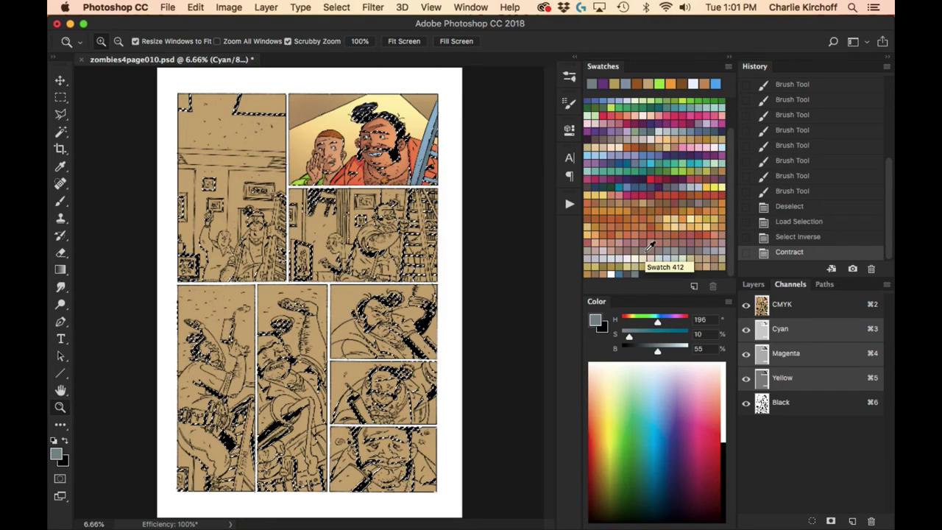
pyautogui.hotkey('alt', 'BackSpace')
pyautogui.press('super+d')
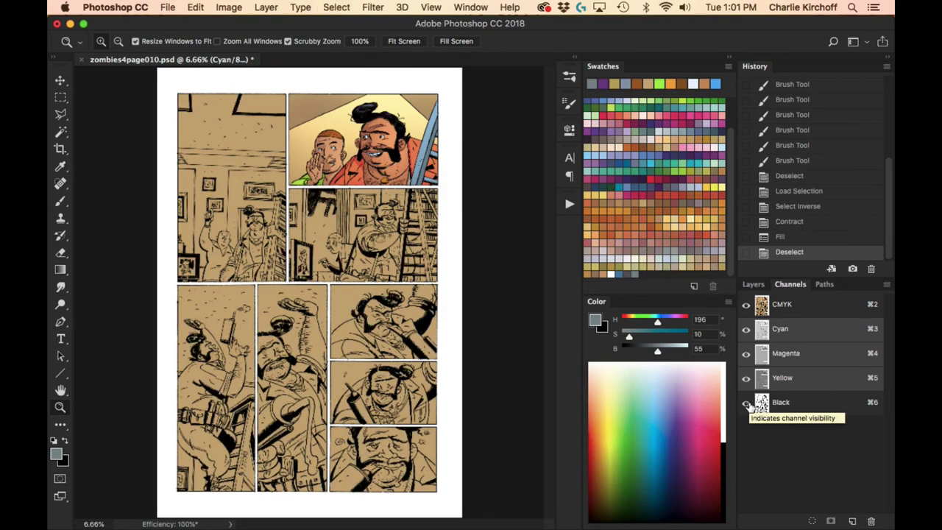
# Check the gray-blue fill beneath the line art on the finished panel by temporarily hiding the Black channel.
pyautogui.click(746, 402)
pyautogui.moveTo(392, 131); pyautogui.dragTo(429, 163)
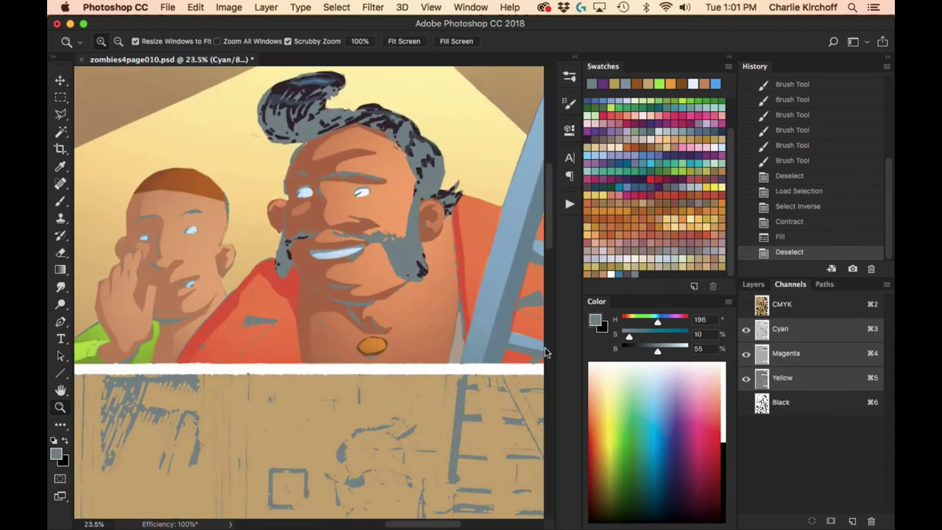
pyautogui.click(746, 402)
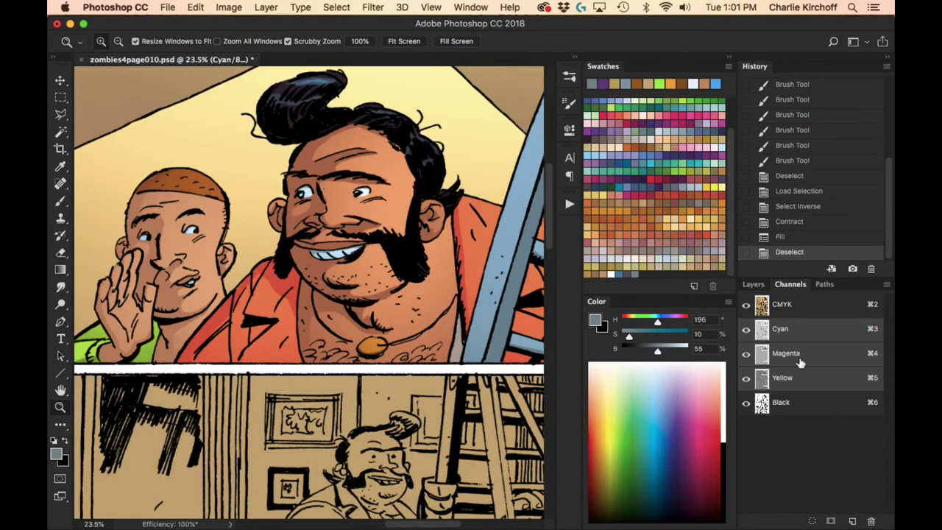
# Make Black the only active channel and hide the Cyan, Magenta and Yellow channels.
pyautogui.scroll(5, 425, 262)
pyautogui.hscroll(-3, 425, 262)
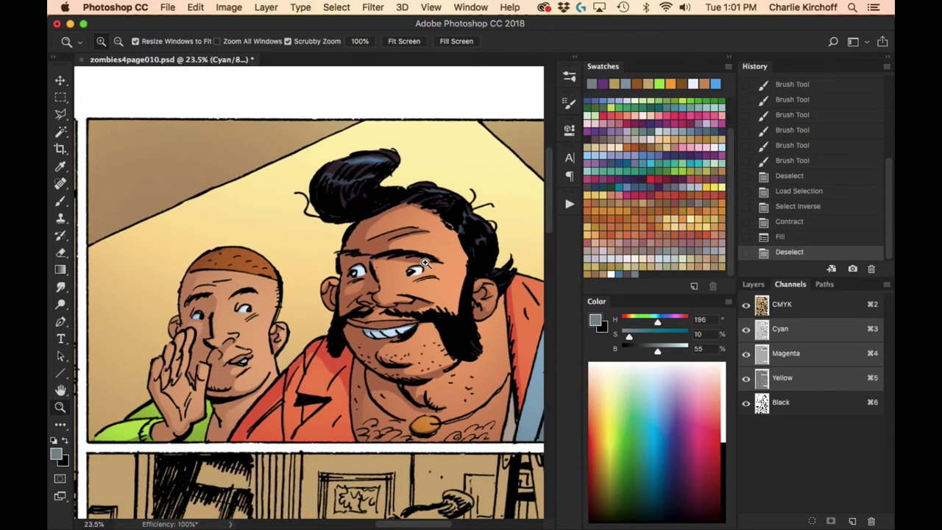
pyautogui.hscroll(-2, 526, 281)
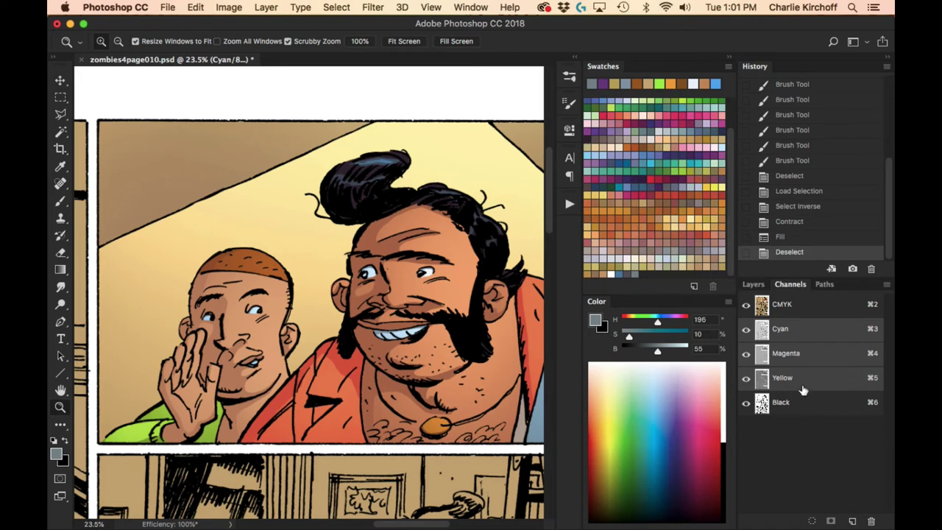
pyautogui.scroll(2, 388, 199)
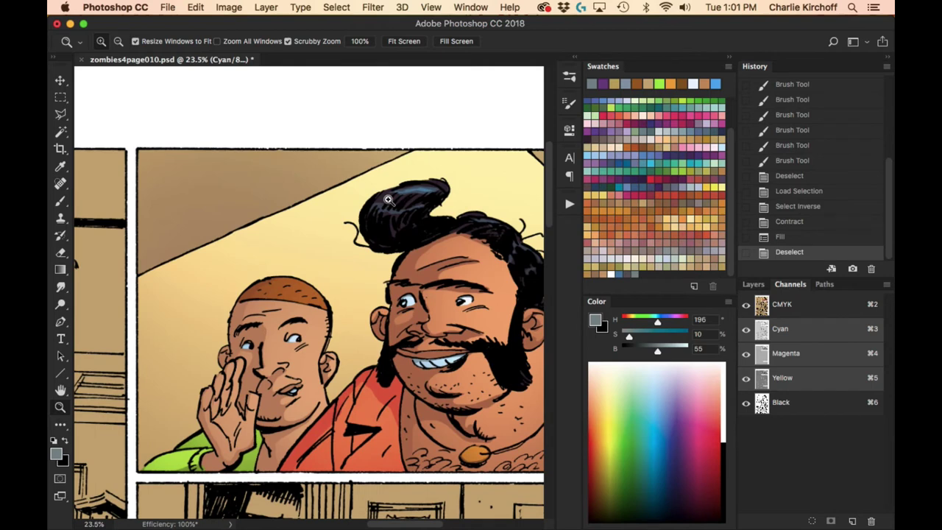
pyautogui.click(805, 405)
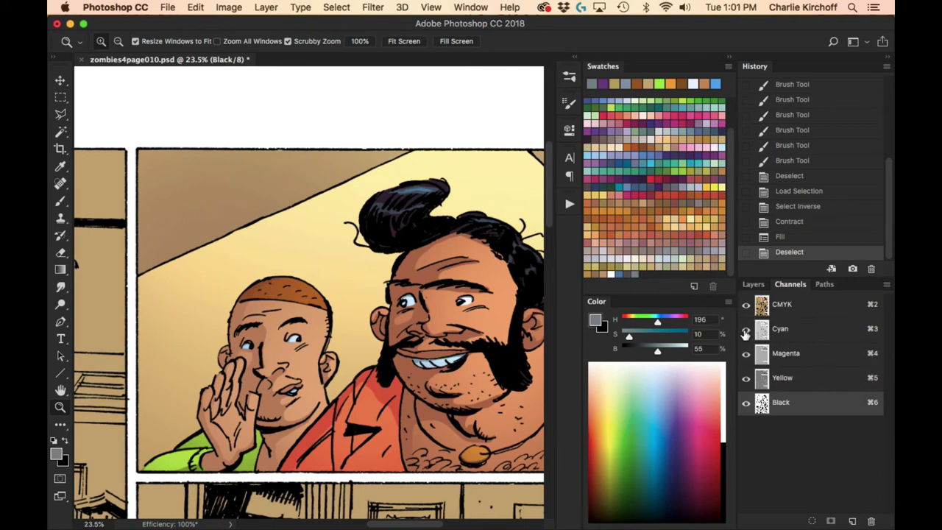
pyautogui.moveTo(745, 333); pyautogui.dragTo(745, 380)
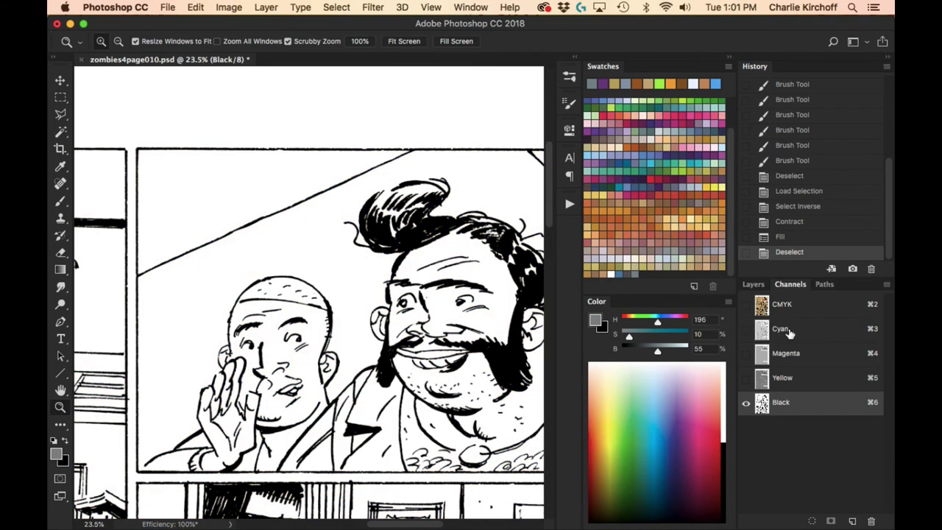
# Outline the long diagonal wall line above the two men's heads with the Polygonal Lasso, from the panel's side border to its upper border.
pyautogui.moveTo(165, 246); pyautogui.dragTo(229, 253)
pyautogui.press('l')
pyautogui.click(166, 259)
pyautogui.click(110, 297)
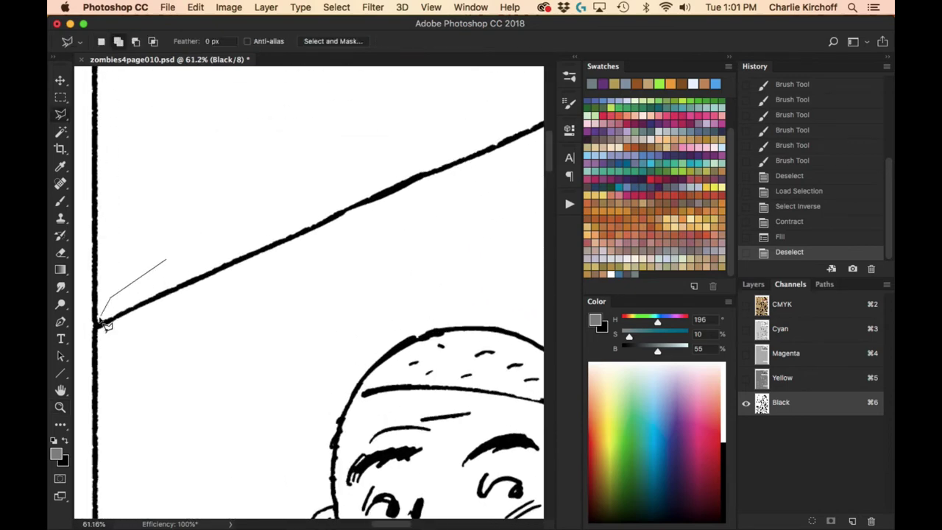
pyautogui.click(98, 321)
pyautogui.click(108, 344)
pyautogui.click(221, 321)
pyautogui.click(390, 239)
pyautogui.moveTo(471, 207); pyautogui.dragTo(177, 369)
pyautogui.click(181, 373)
pyautogui.click(312, 311)
pyautogui.click(446, 225)
pyautogui.moveTo(505, 203); pyautogui.dragTo(413, 255)
pyautogui.click(437, 233)
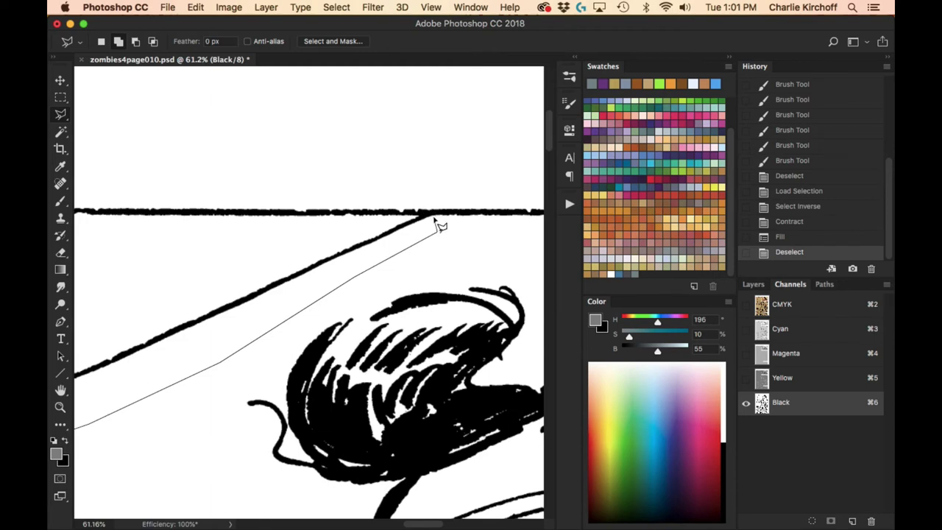
pyautogui.click(437, 216)
pyautogui.click(359, 223)
pyautogui.click(217, 273)
pyautogui.moveTo(137, 309); pyautogui.dragTo(464, 206)
pyautogui.click(467, 204)
pyautogui.doubleClick(263, 243)
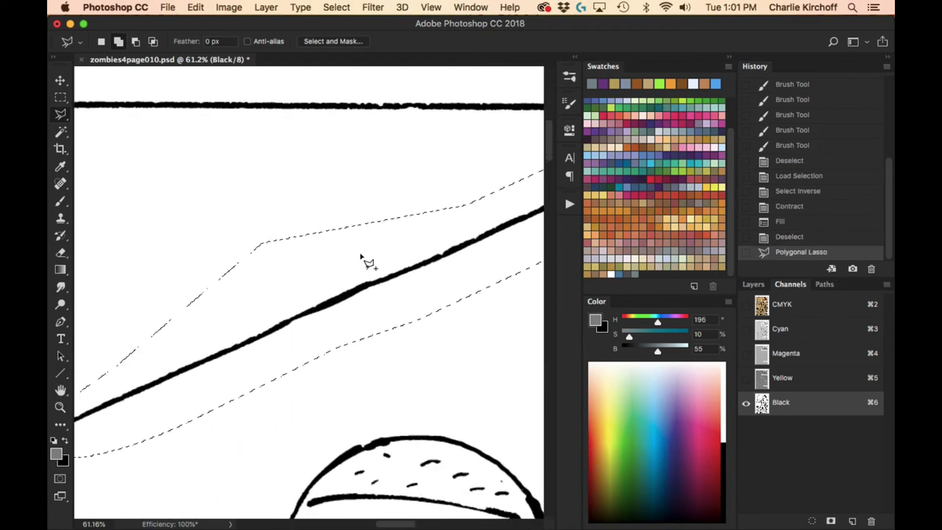
# Add the diagonal wall line between the panel's upper border and the ladder to the selection with the Polygonal Lasso.
pyautogui.moveTo(485, 335); pyautogui.dragTo(202, 333)
pyautogui.hscroll(10, 202, 332)
pyautogui.scroll(3, 202, 332)
pyautogui.press('Tab')
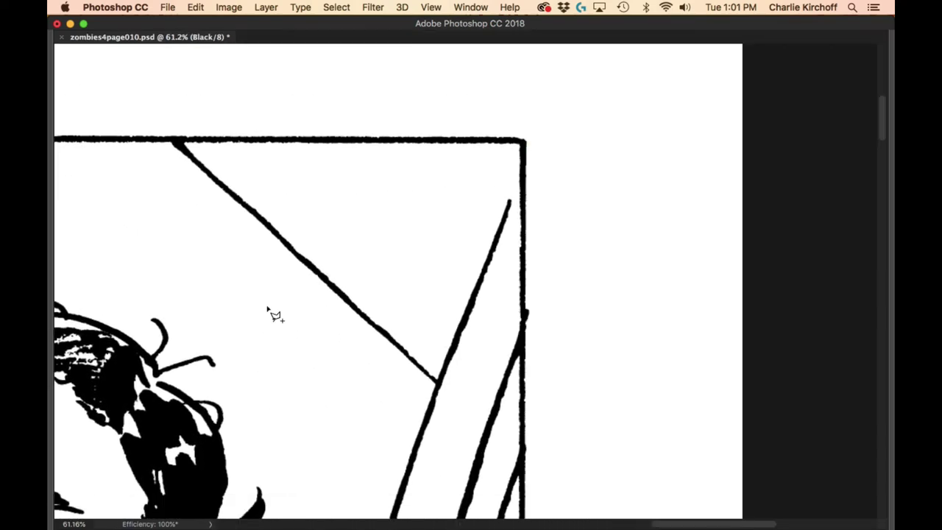
pyautogui.click(332, 218)
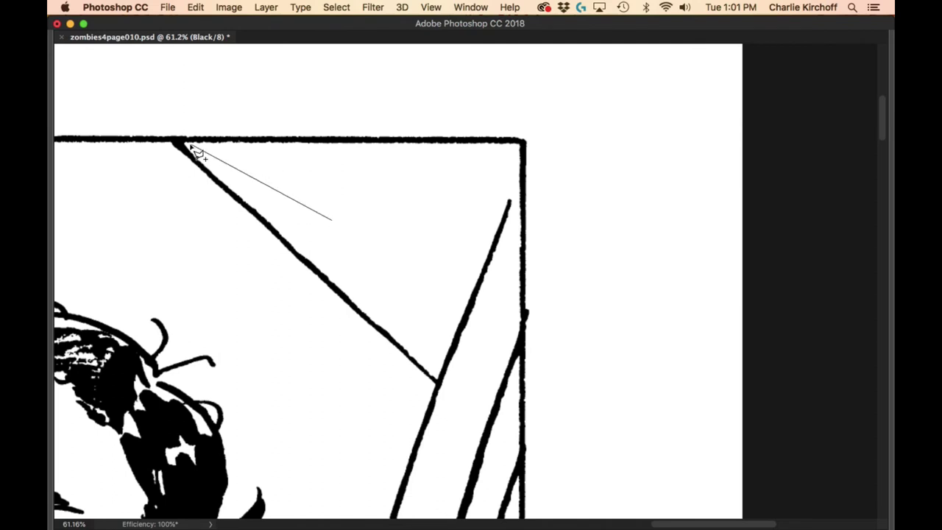
pyautogui.click(170, 142)
pyautogui.click(178, 220)
pyautogui.click(342, 379)
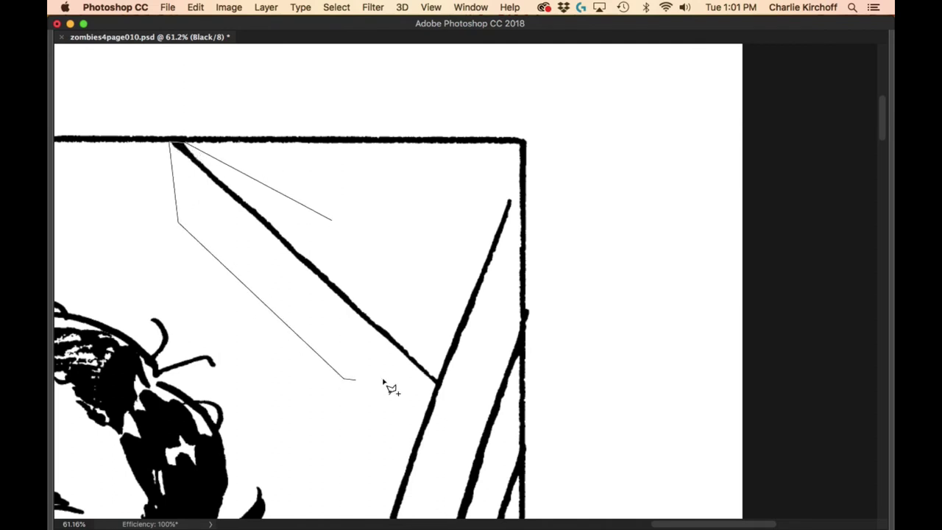
pyautogui.doubleClick(442, 383)
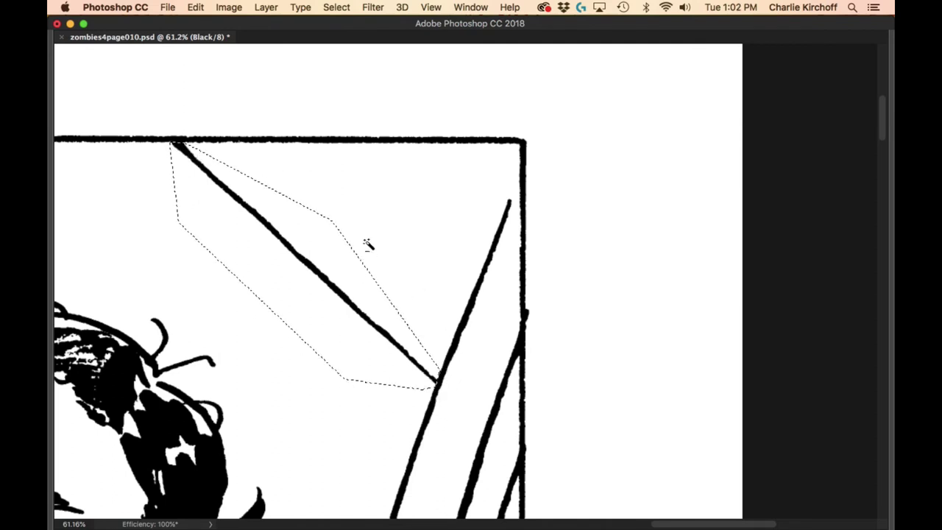
# Subtract the white areas around both diagonal wall lines from the selection with the Magic Wand, leaving only the black strokes selected.
pyautogui.keyDown('alt'); pyautogui.click(319, 225); pyautogui.keyUp('alt')
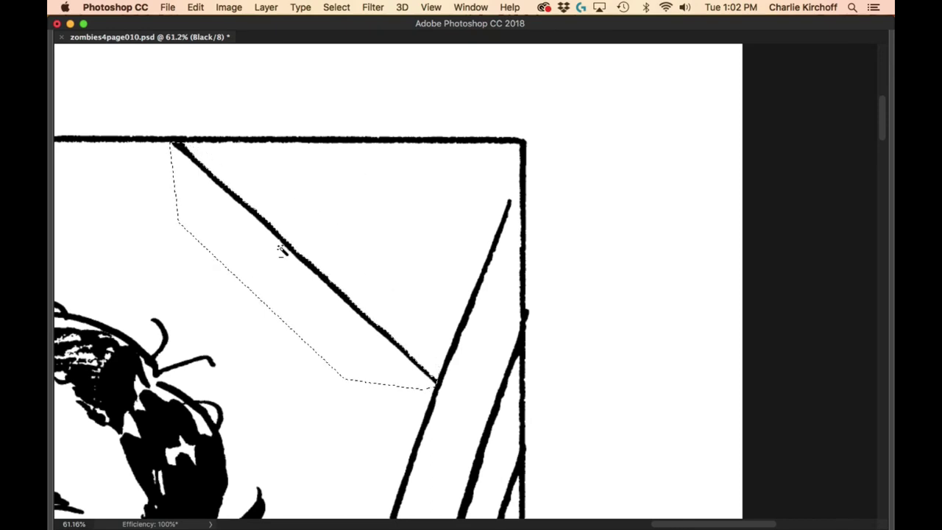
pyautogui.keyDown('alt'); pyautogui.click(284, 251); pyautogui.keyUp('alt')
pyautogui.moveTo(241, 280)
pyautogui.mouseDown()
pyautogui.moveTo(606, 324)
pyautogui.moveTo(746, 292)
pyautogui.mouseUp()
pyautogui.keyDown('alt'); pyautogui.click(217, 195); pyautogui.keyUp('alt')
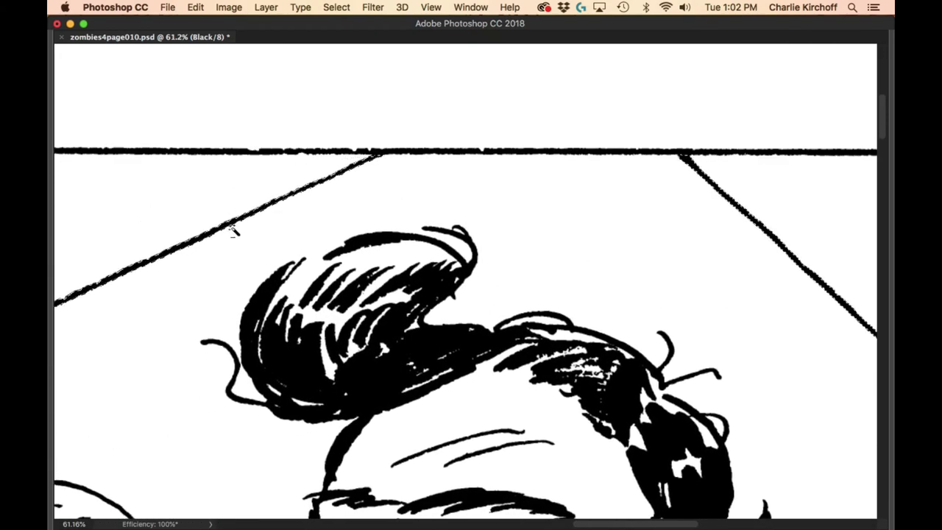
pyautogui.moveTo(264, 305); pyautogui.dragTo(509, 263)
pyautogui.moveTo(360, 253); pyautogui.dragTo(508, 265)
pyautogui.press('super+0')
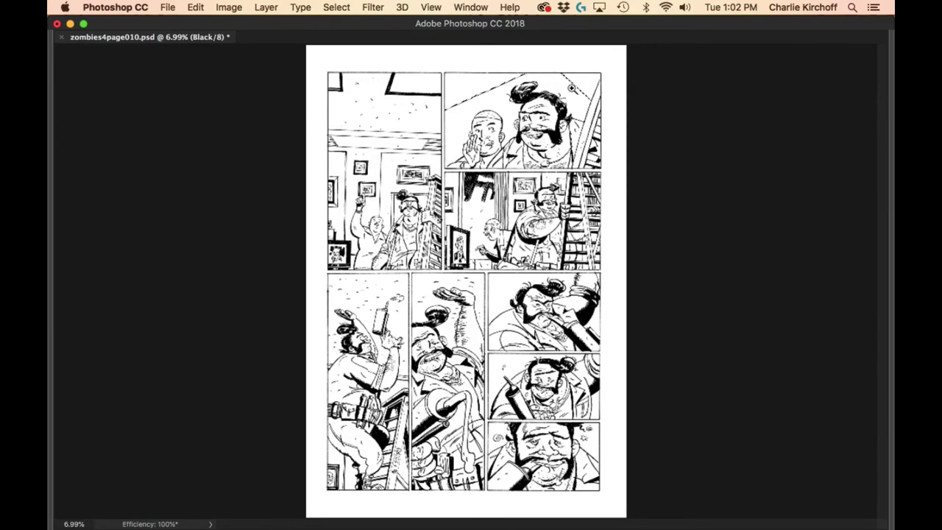
# Make the CMYK composite active again so all color channels are visible and editable on the two men's panel.
pyautogui.moveTo(574, 84); pyautogui.dragTo(706, 103)
pyautogui.press('Tab')
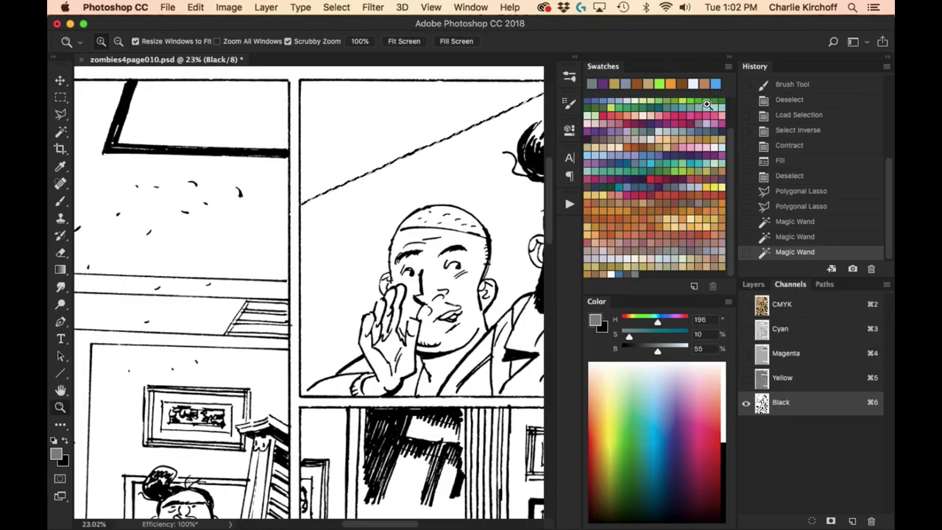
pyautogui.click(782, 304)
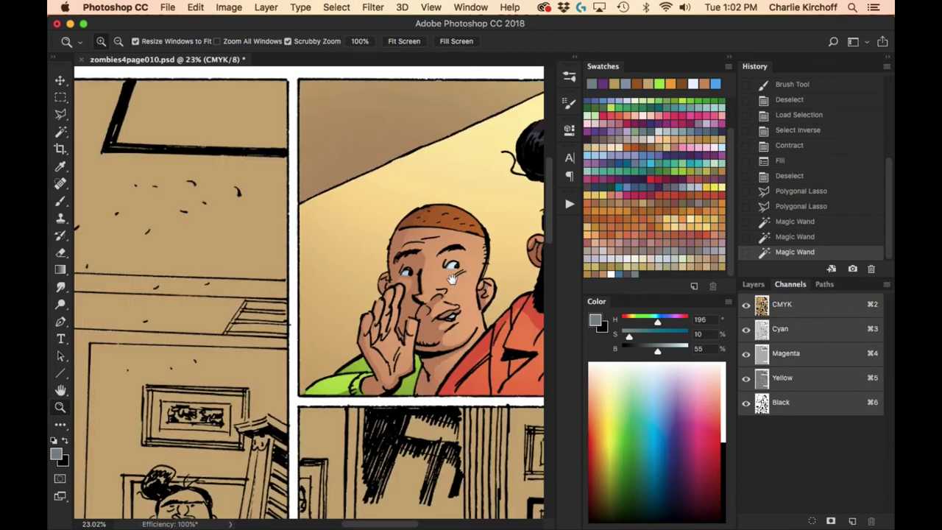
pyautogui.moveTo(462, 284)
pyautogui.mouseDown()
pyautogui.moveTo(314, 350)
pyautogui.moveTo(273, 356)
pyautogui.mouseUp()
# Sample the brown of the shaded wall (H 36, S 37, B 66), fill the selected wall lines with it, and clear the selection.
pyautogui.press('b')
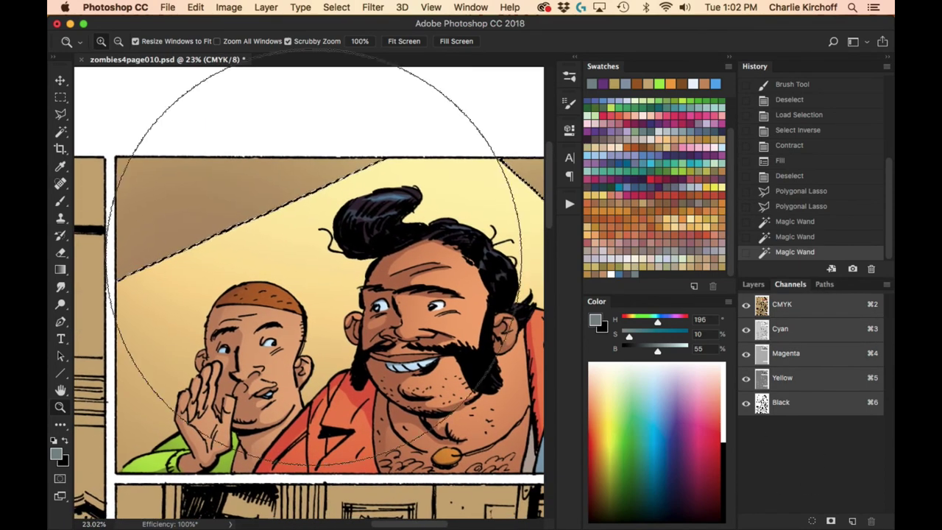
pyautogui.keyDown('alt'); pyautogui.click(125, 269); pyautogui.keyUp('alt')
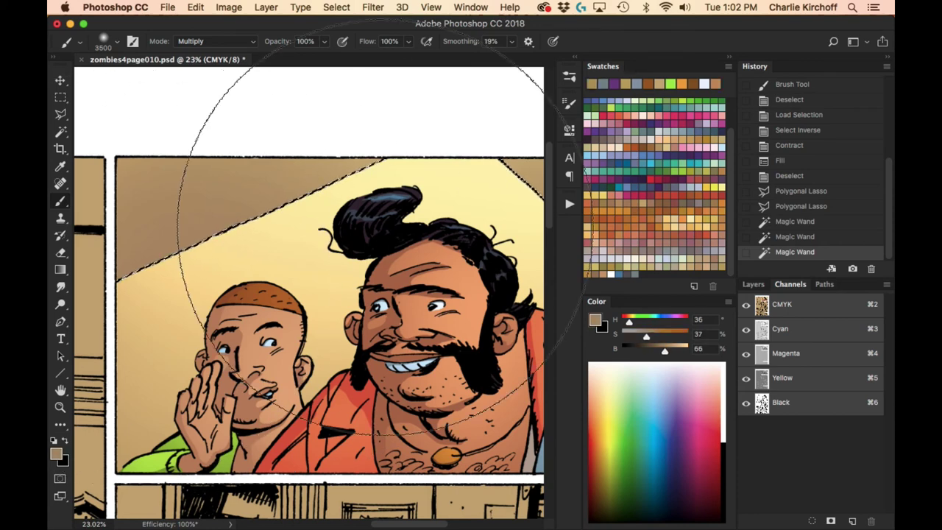
pyautogui.hotkey('alt', 'BackSpace')
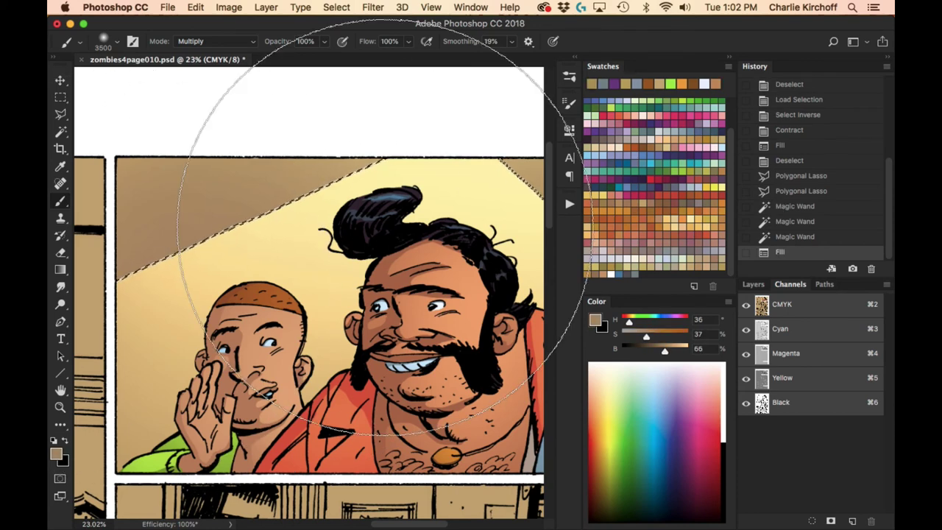
pyautogui.press('super+d')
pyautogui.press('Tab')
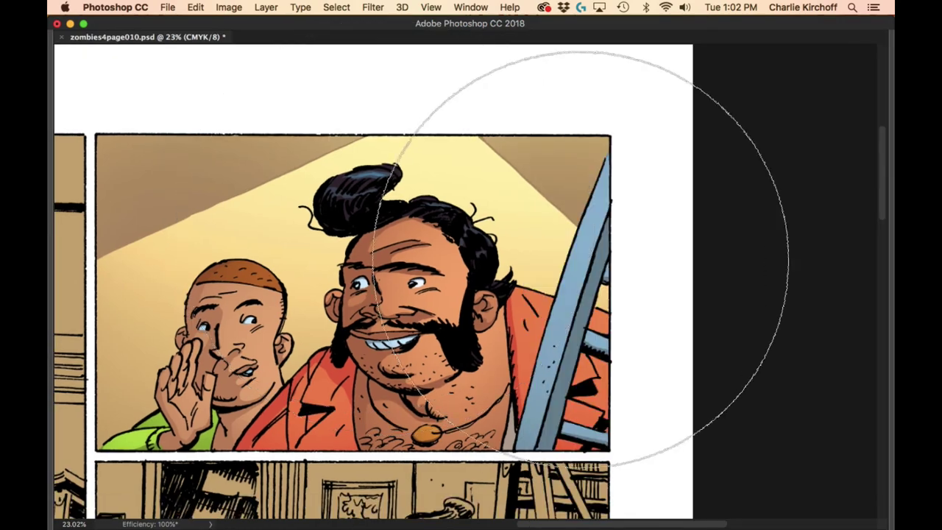
pyautogui.moveTo(568, 350); pyautogui.dragTo(515, 350)
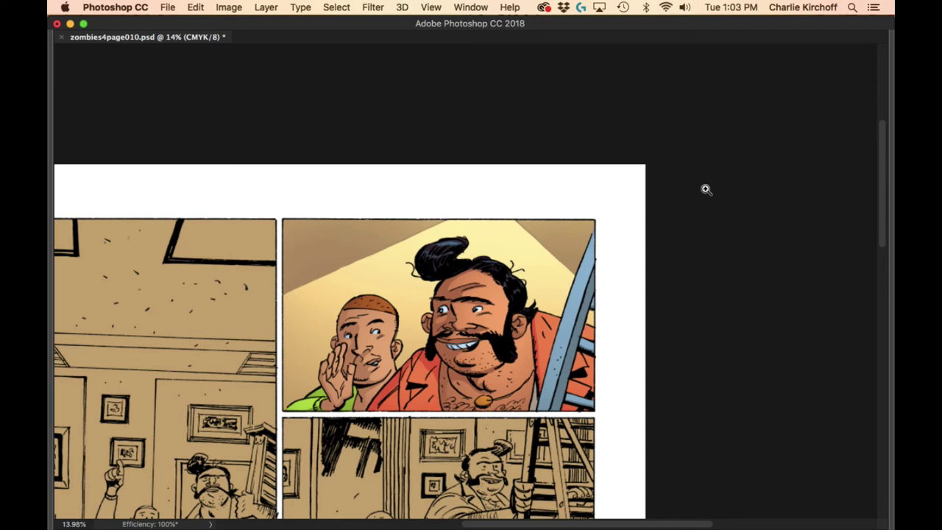
# Inspect the Background layer and check the colors without line art by temporarily hiding the Black channel.
pyautogui.press('Tab')
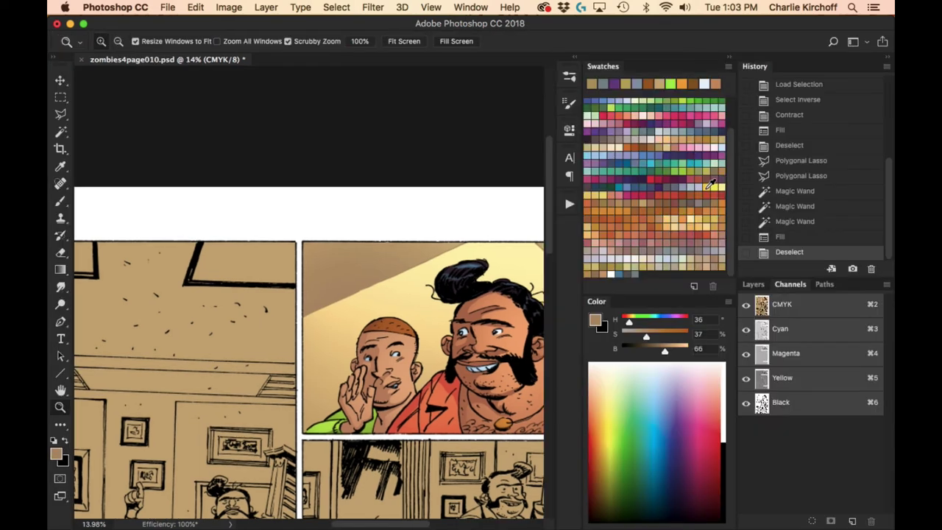
pyautogui.click(757, 287)
pyautogui.moveTo(468, 427); pyautogui.dragTo(369, 402)
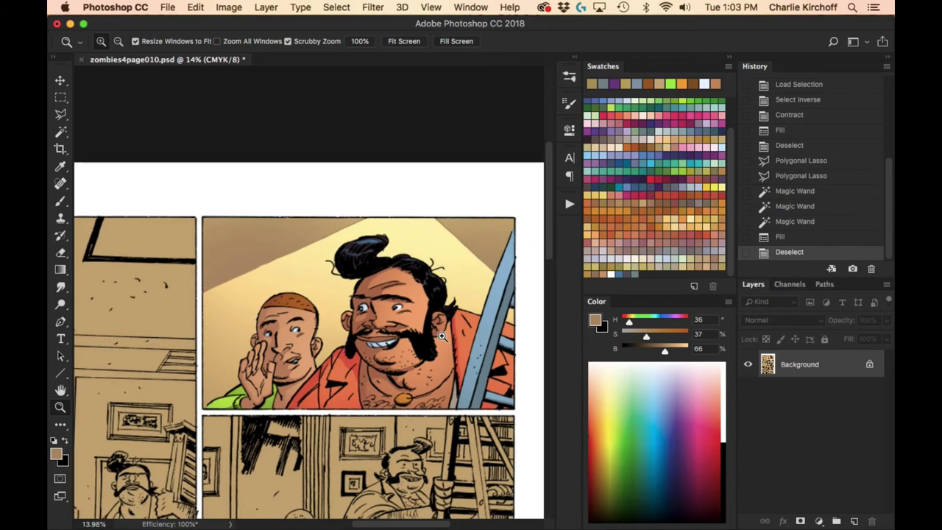
pyautogui.click(802, 285)
pyautogui.click(746, 402)
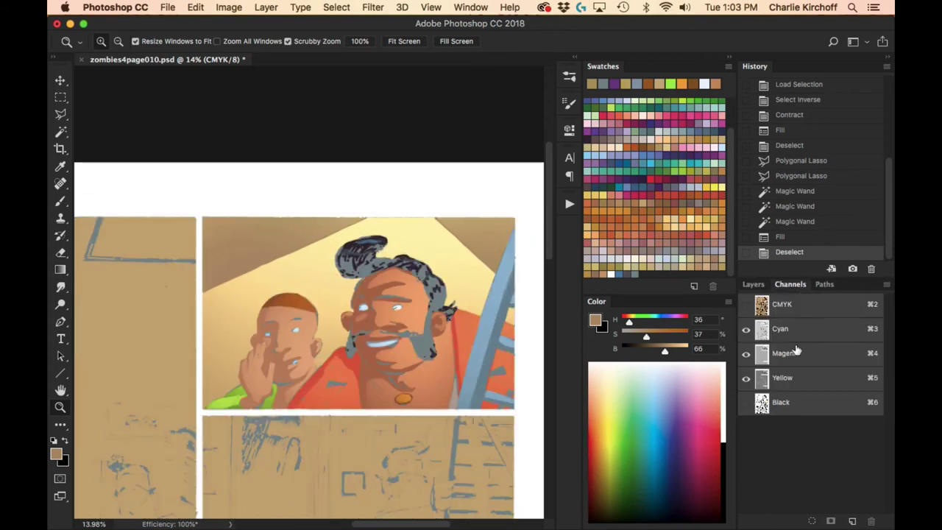
pyautogui.click(745, 402)
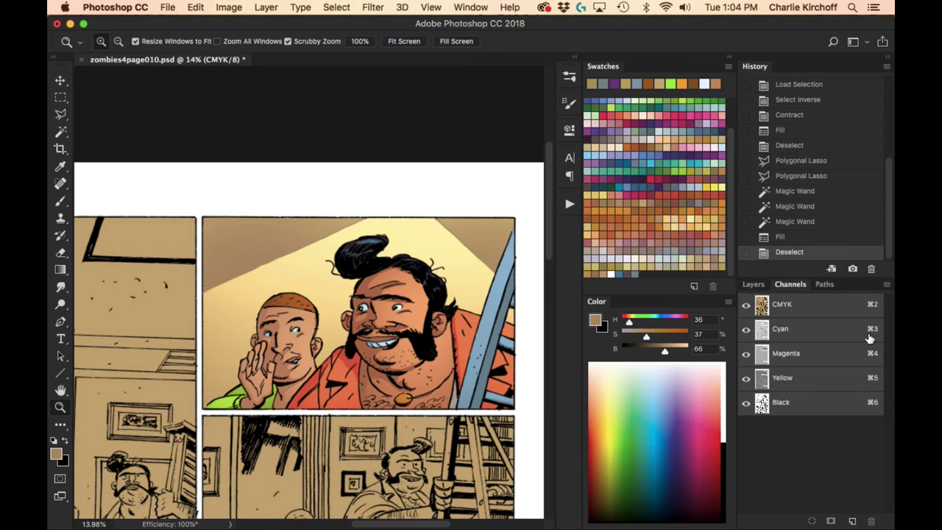
pyautogui.click(755, 284)
pyautogui.click(790, 283)
pyautogui.moveTo(506, 393); pyautogui.dragTo(477, 429)
pyautogui.moveTo(477, 429); pyautogui.dragTo(427, 385)
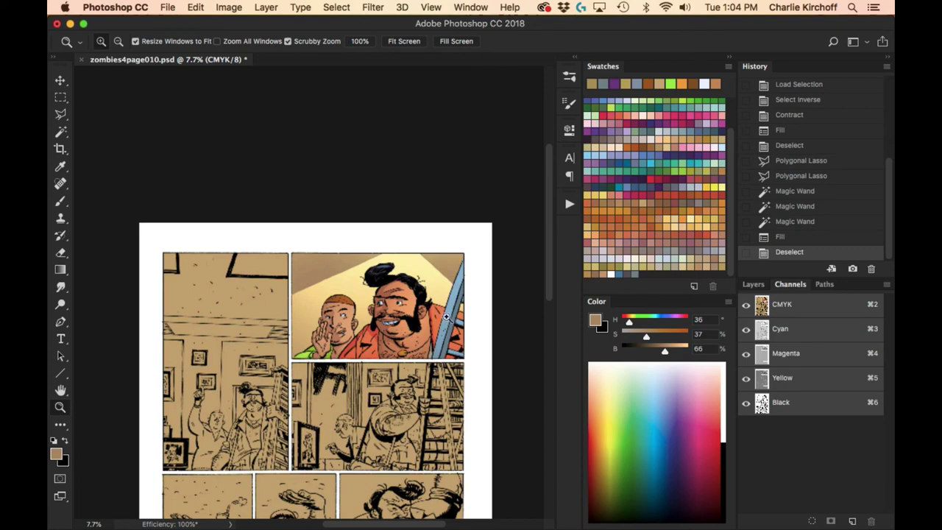
pyautogui.click(448, 318)
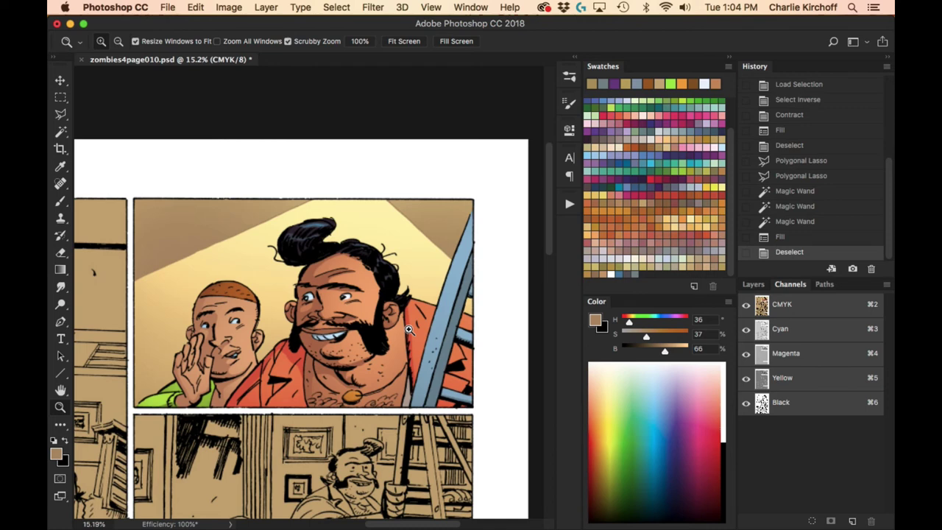
pyautogui.click(753, 285)
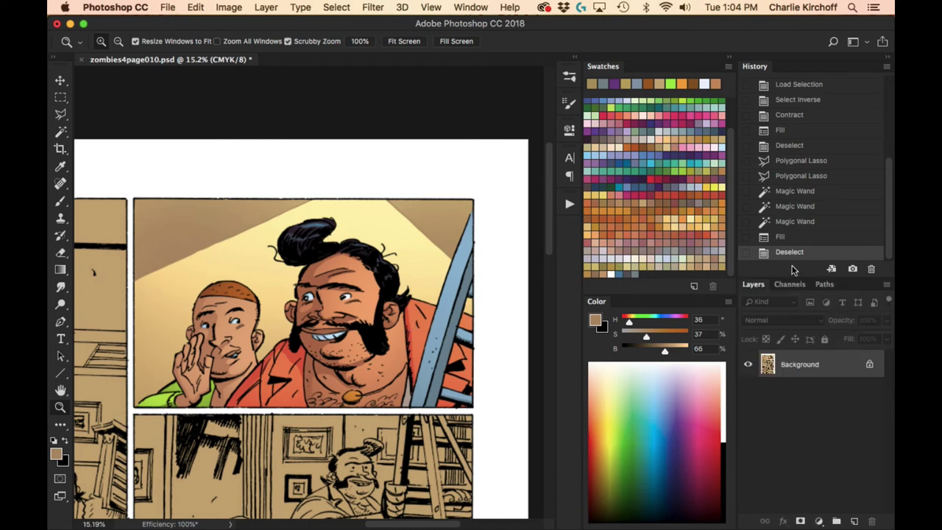
pyautogui.press('super+0')
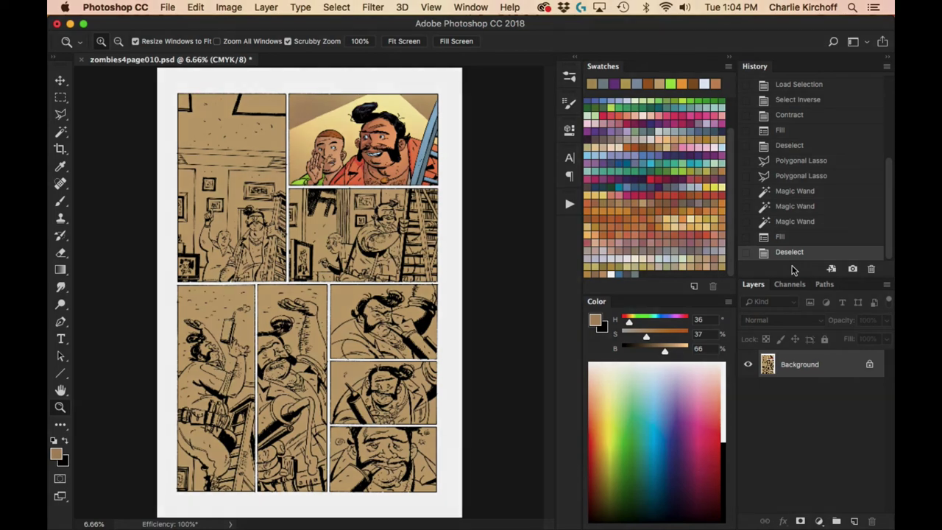
pyautogui.moveTo(539, 526)
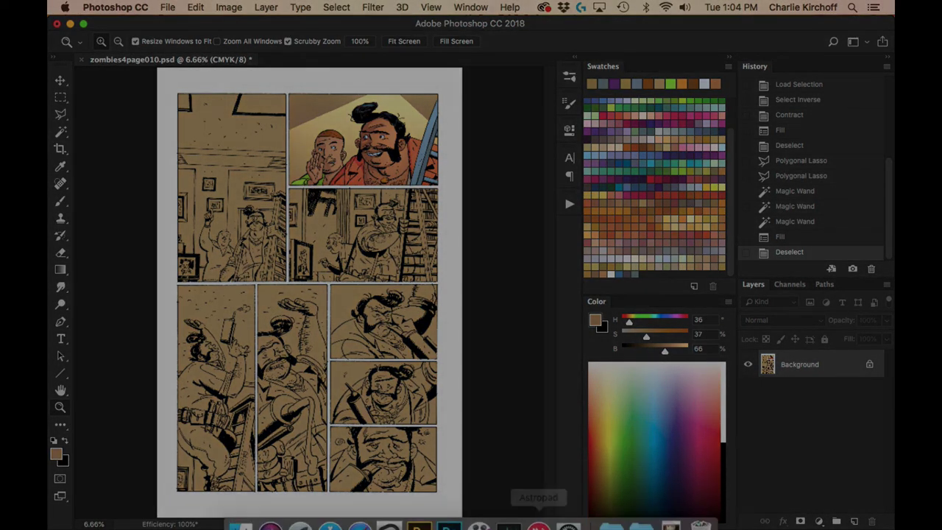
pyautogui.click(482, 508)
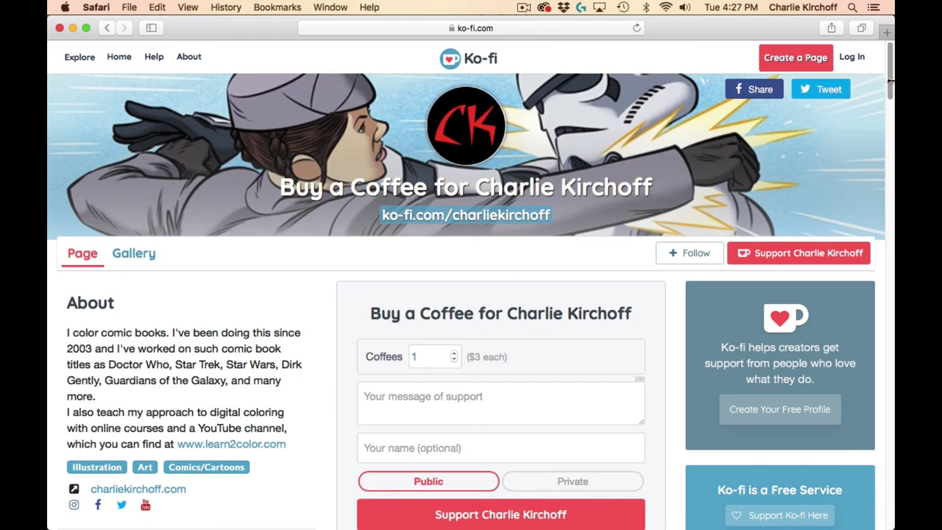
# Browse the image posts on the colorist's Ko-fi page in Safari, including the Star Trek/Green Lantern #5 bonus and Star Wars Adventures pages.
pyautogui.scroll(-5, 867, 127)
pyautogui.scroll(-20, 867, 127)
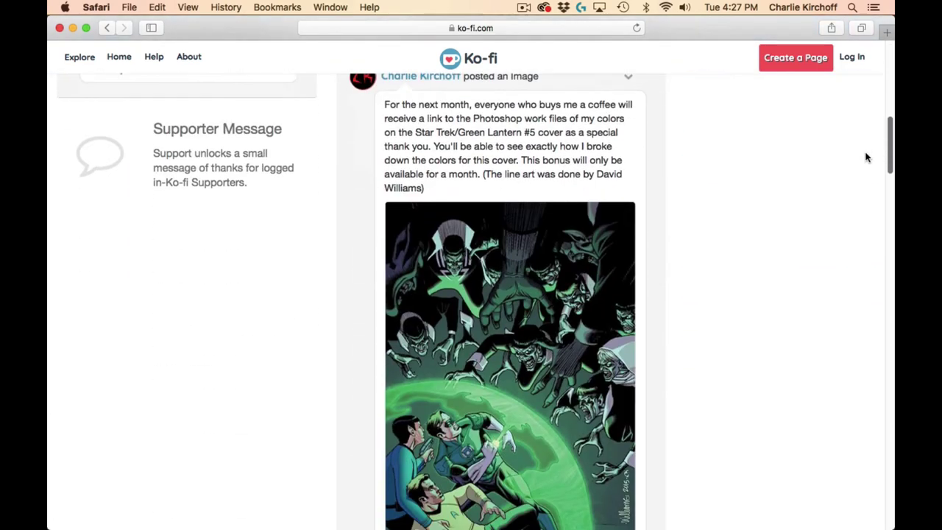
pyautogui.scroll(-20, 845, 352)
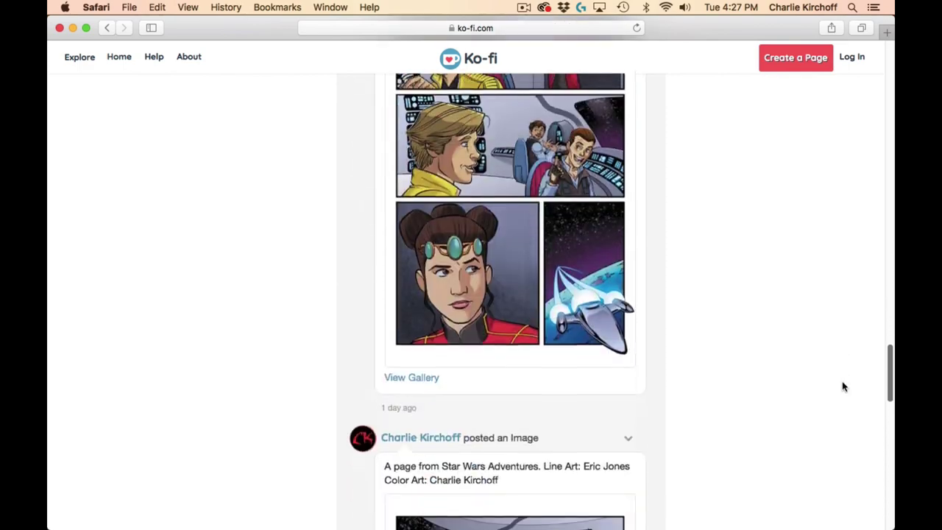
pyautogui.scroll(15, 837, 456)
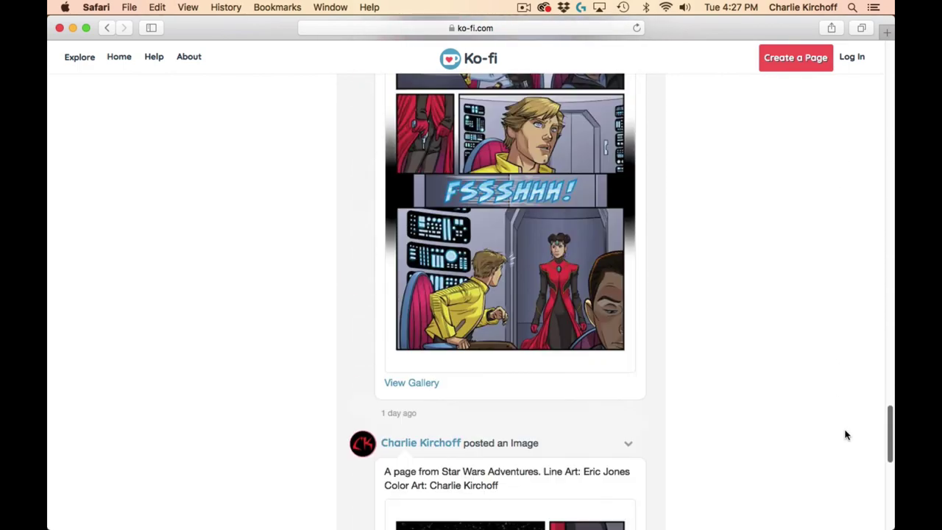
pyautogui.scroll(8, 821, 296)
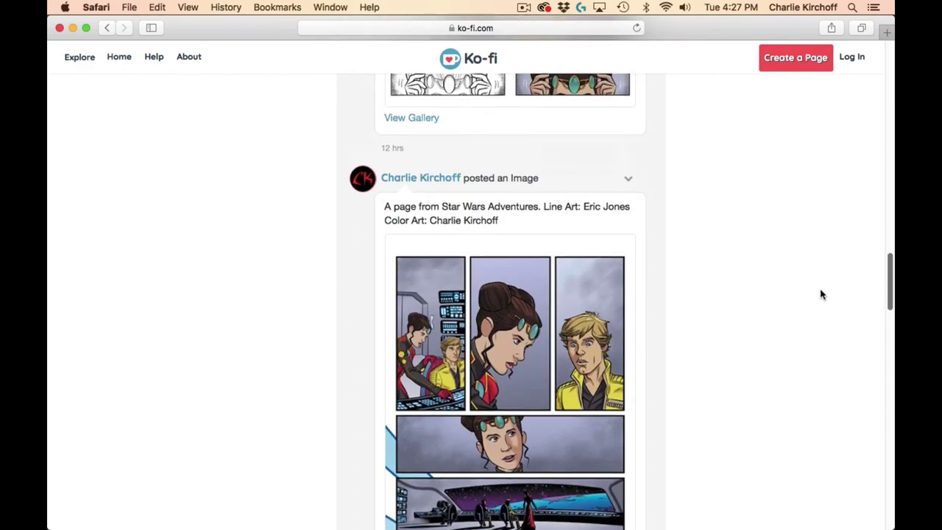
pyautogui.scroll(5, 846, 250)
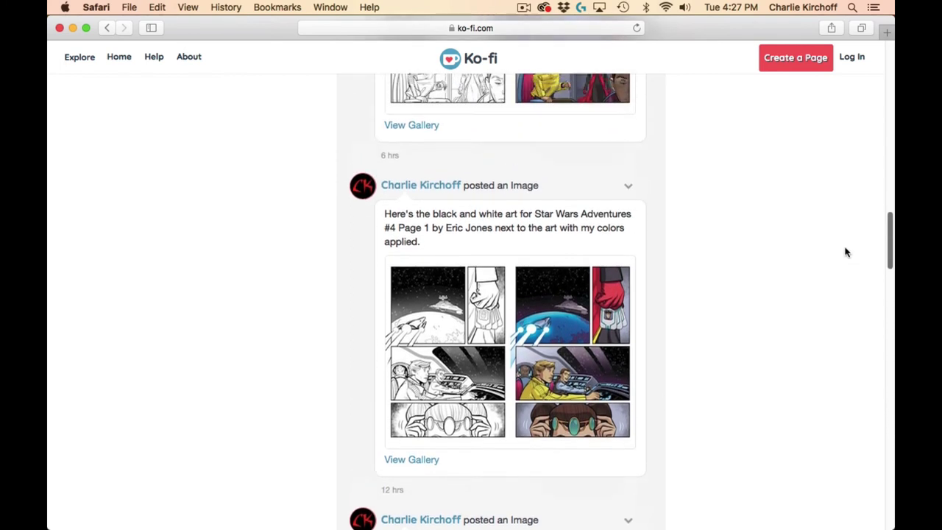
pyautogui.scroll(-2, 860, 235)
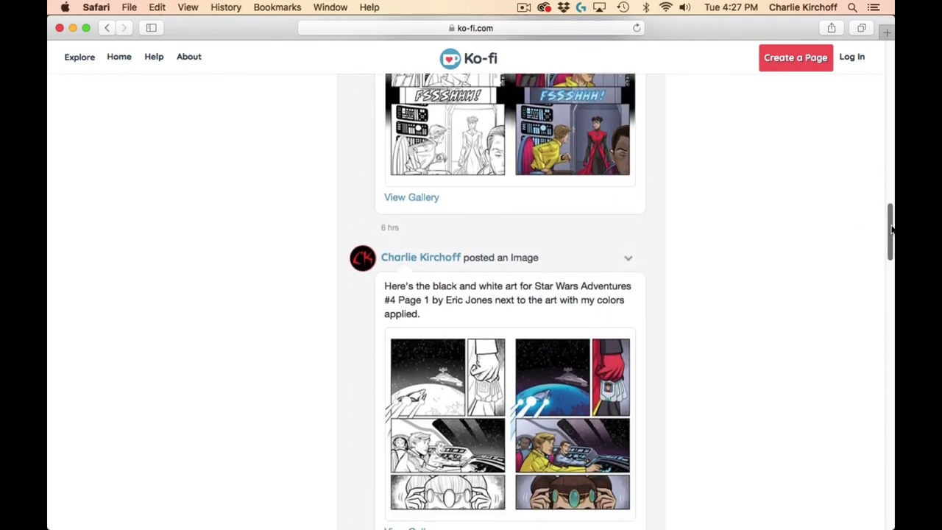
pyautogui.scroll(3, 888, 218)
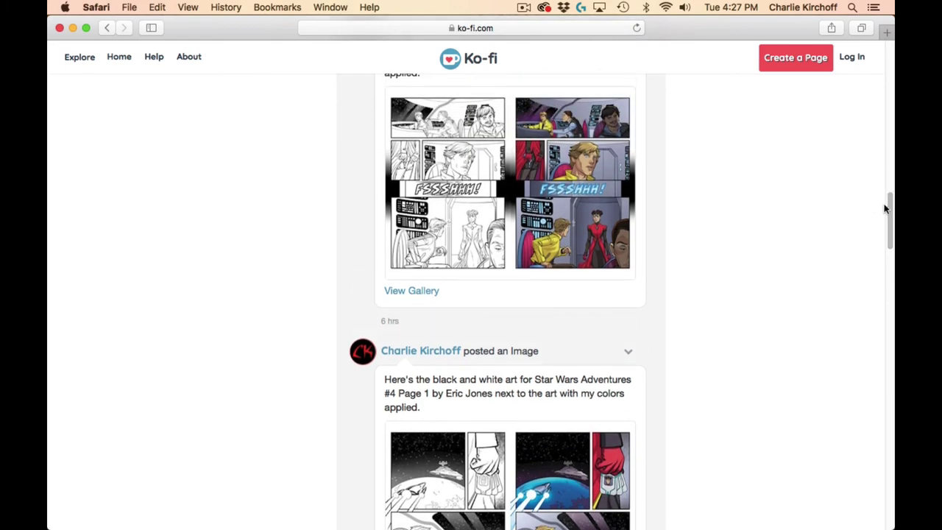
pyautogui.scroll(10, 884, 191)
pyautogui.scroll(6, 878, 169)
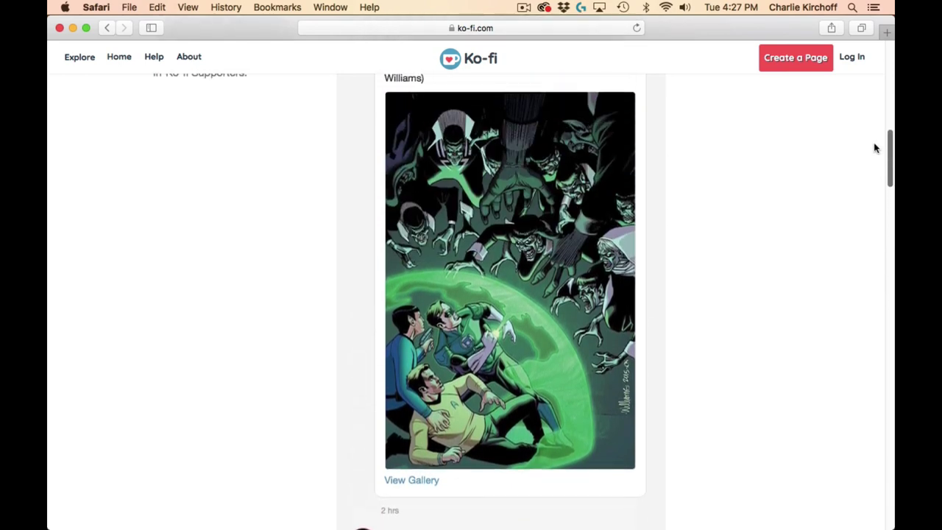
pyautogui.scroll(5, 875, 147)
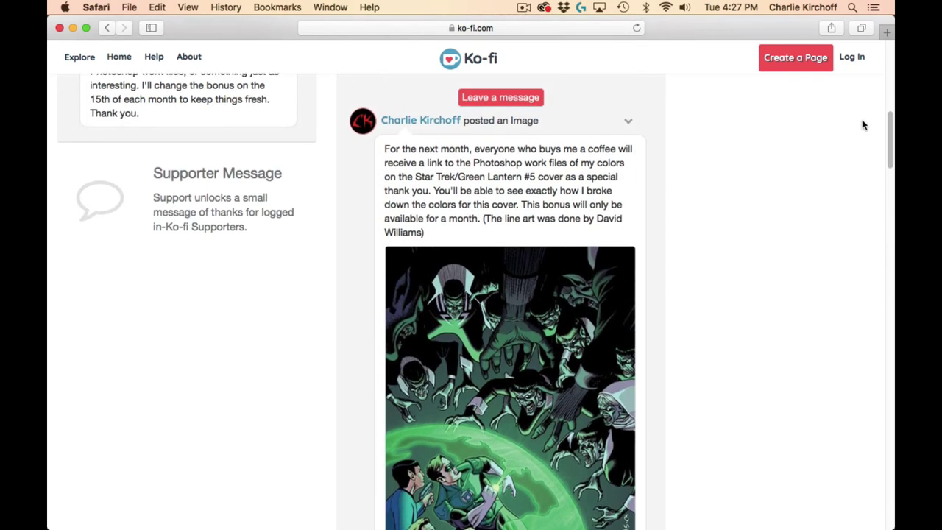